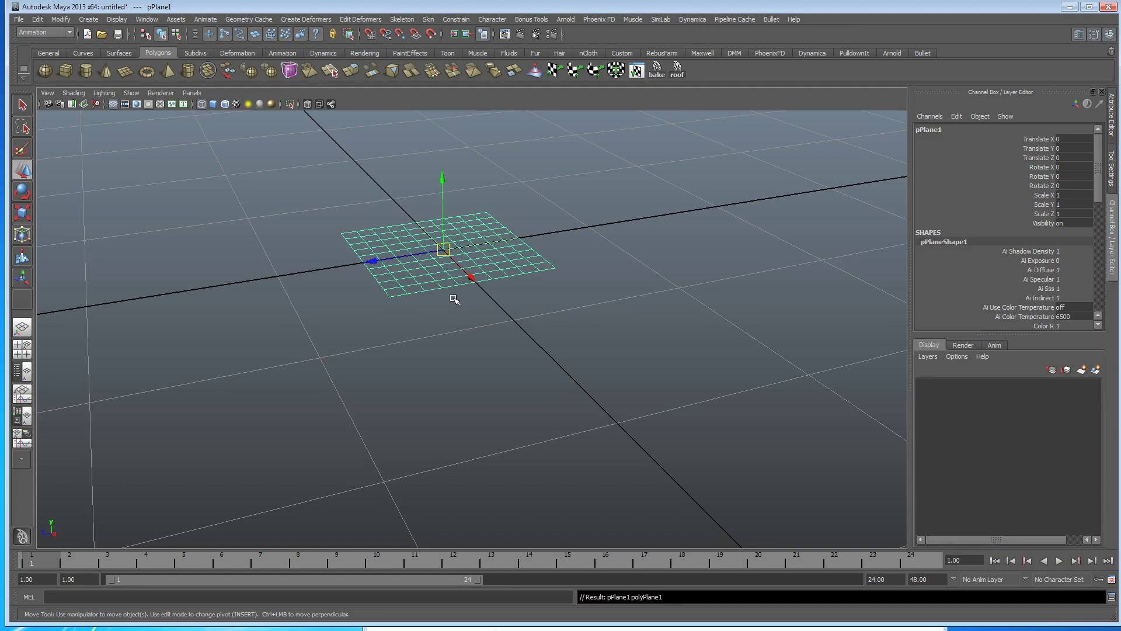
Show the plane smooth-shaded with wireframe on shaded, orbiting to a near-front view.
mouse_move(443, 338)
alt+mouse_down()
mouse_move(458, 421)
mouse_move(671, 420)
mouse_move(654, 436)
mouse_move(572, 429)
alt+mouse_up()
key(5)
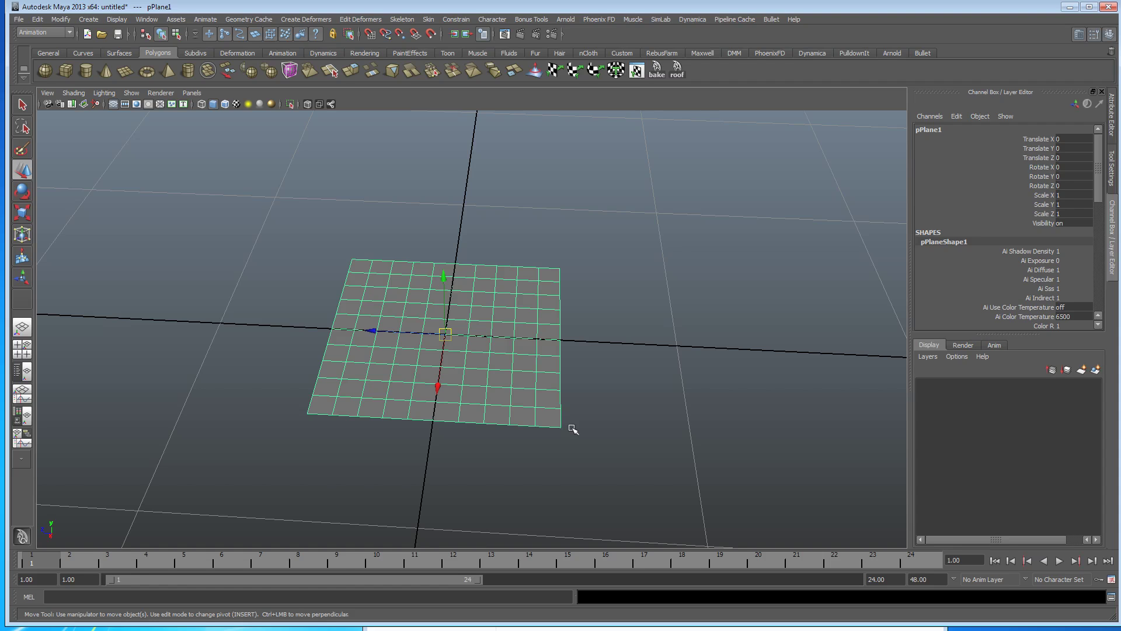
alt+drag(573, 429, 592, 427)
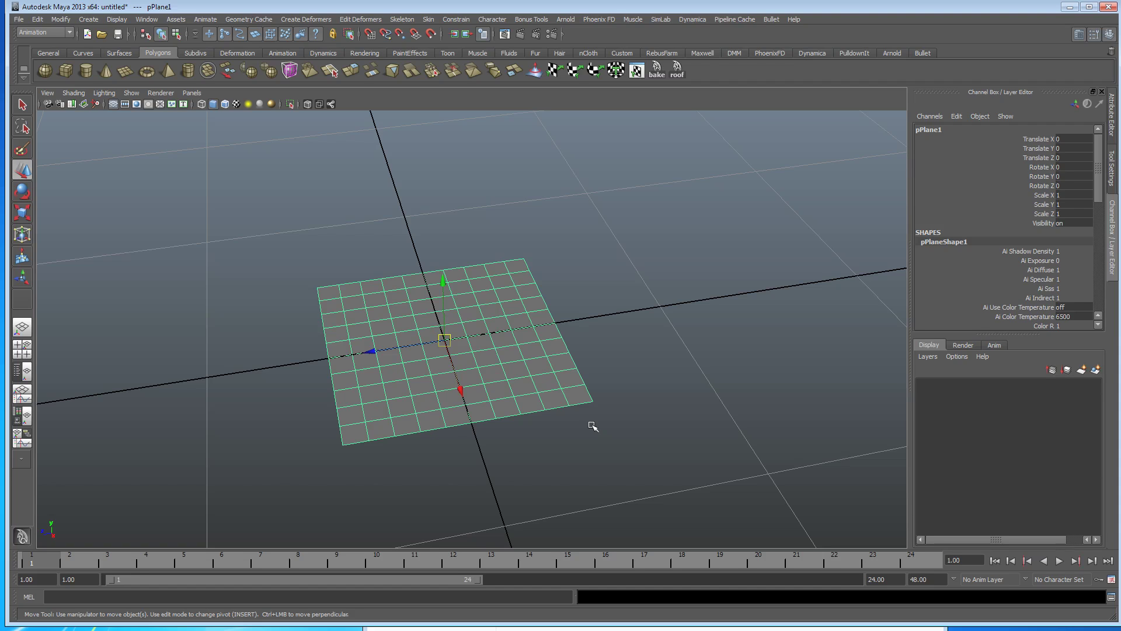
scroll(599, 365, down, 5)
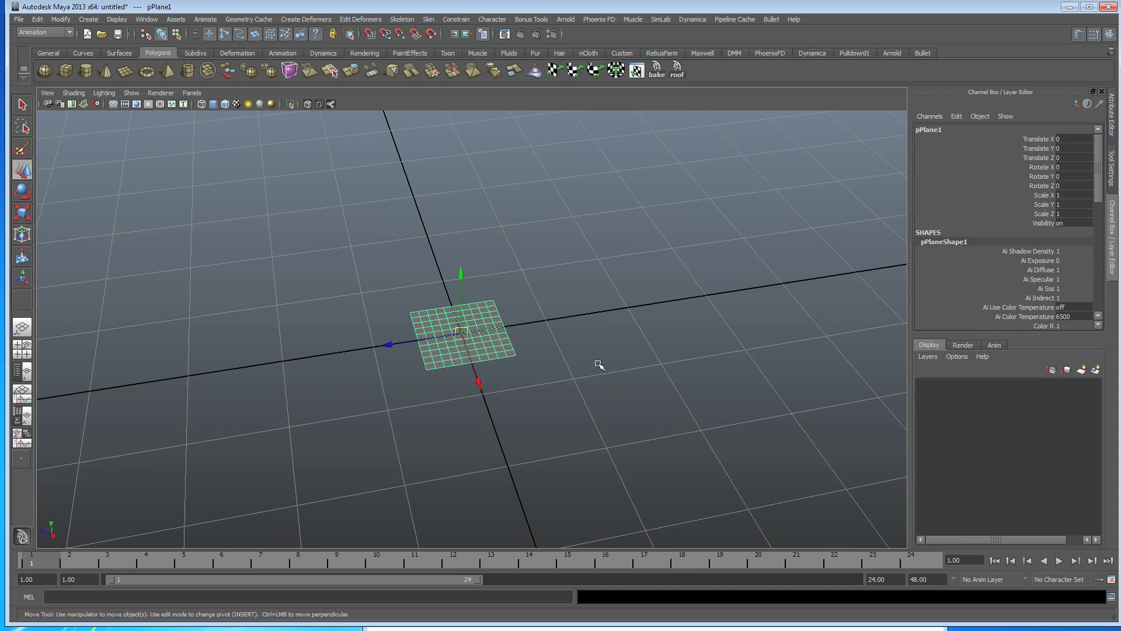
alt+drag(599, 365, 366, 415)
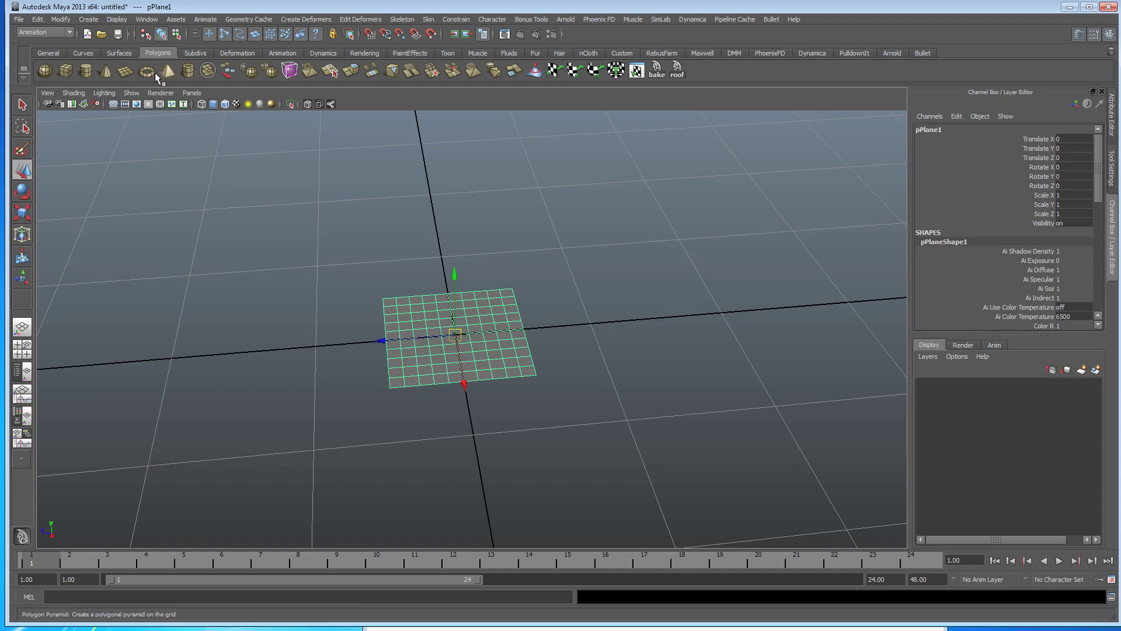
Open the Hypershade, collapse its material swatch pane, and resize and reposition the window.
click(146, 19)
mouse_move(198, 47)
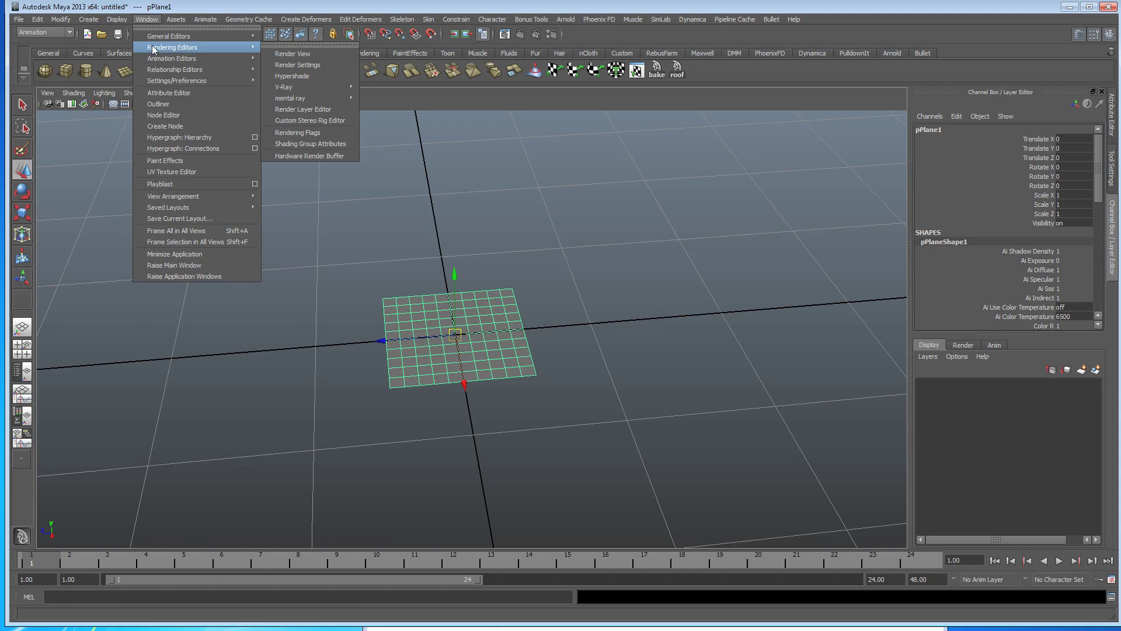
click(320, 76)
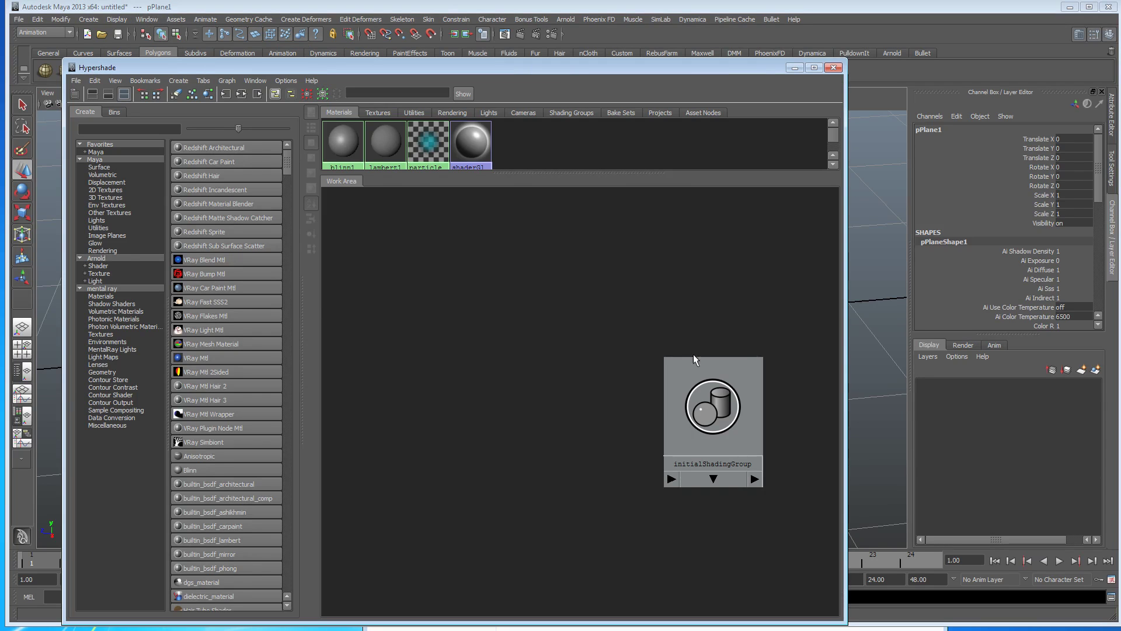
drag(533, 172, 533, 112)
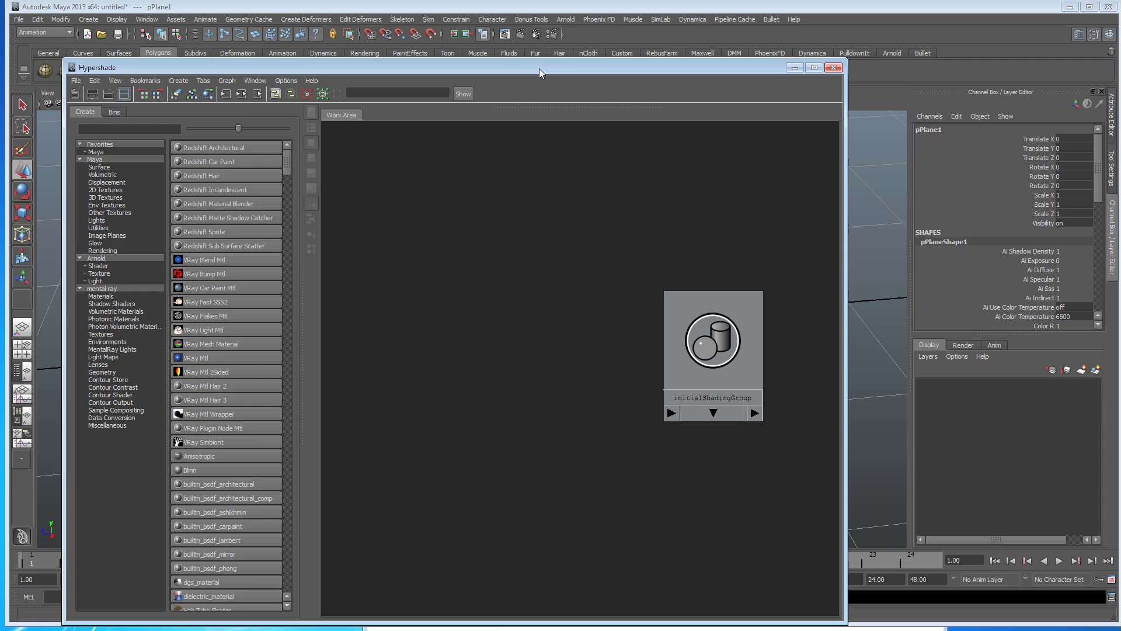
drag(542, 65, 537, 134)
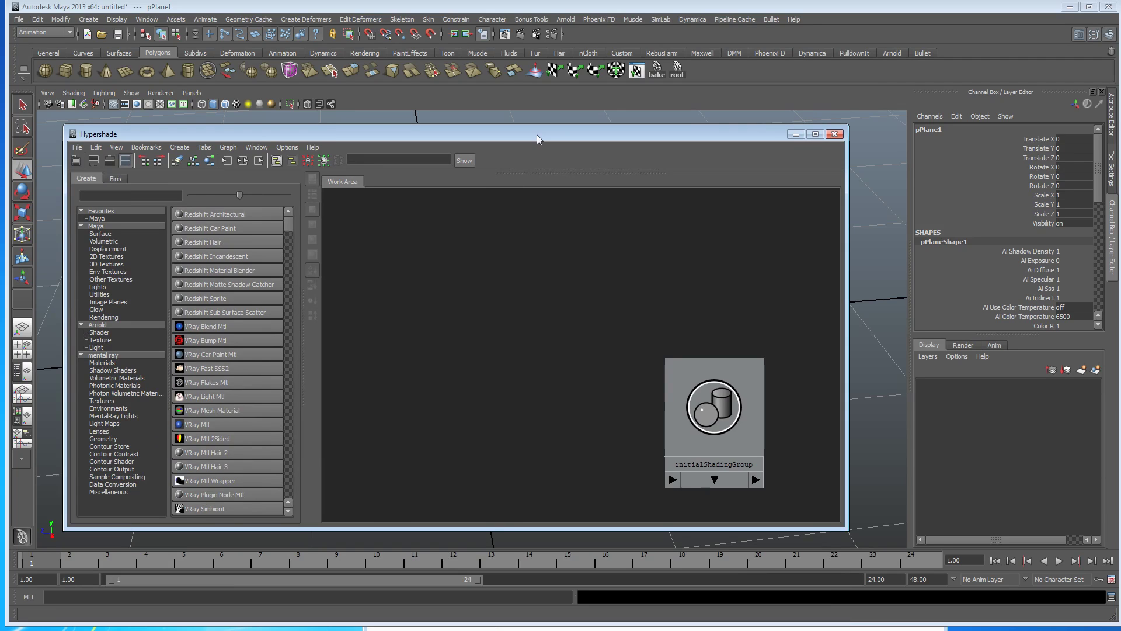
drag(537, 135, 540, 408)
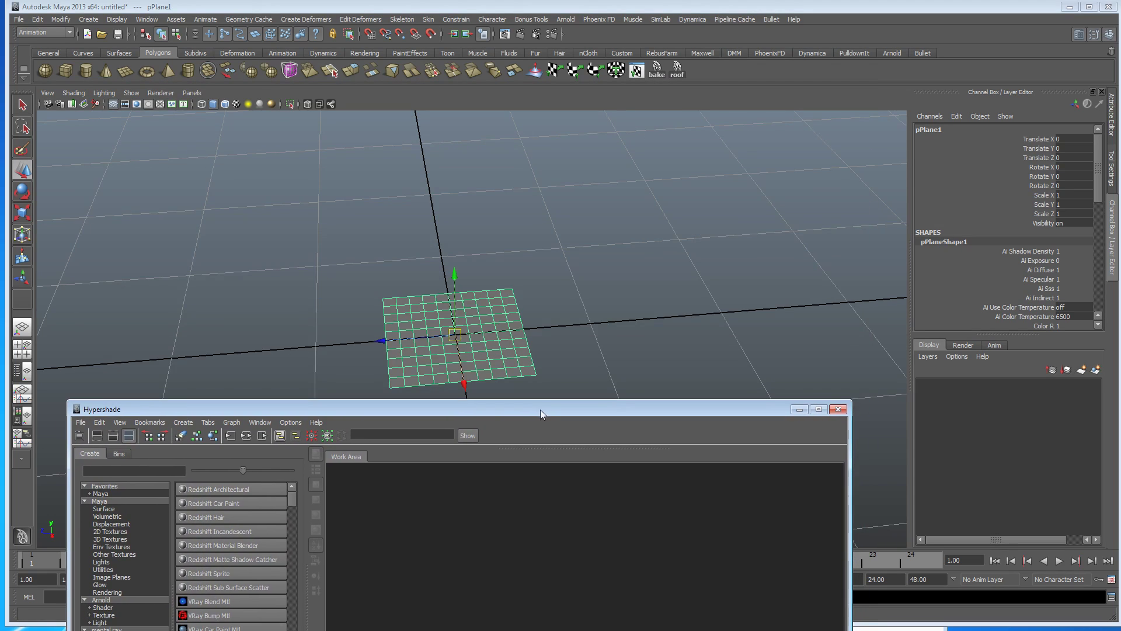
Open the Outliner listing pPlane1 and arrange it beside the Hypershade.
click(146, 20)
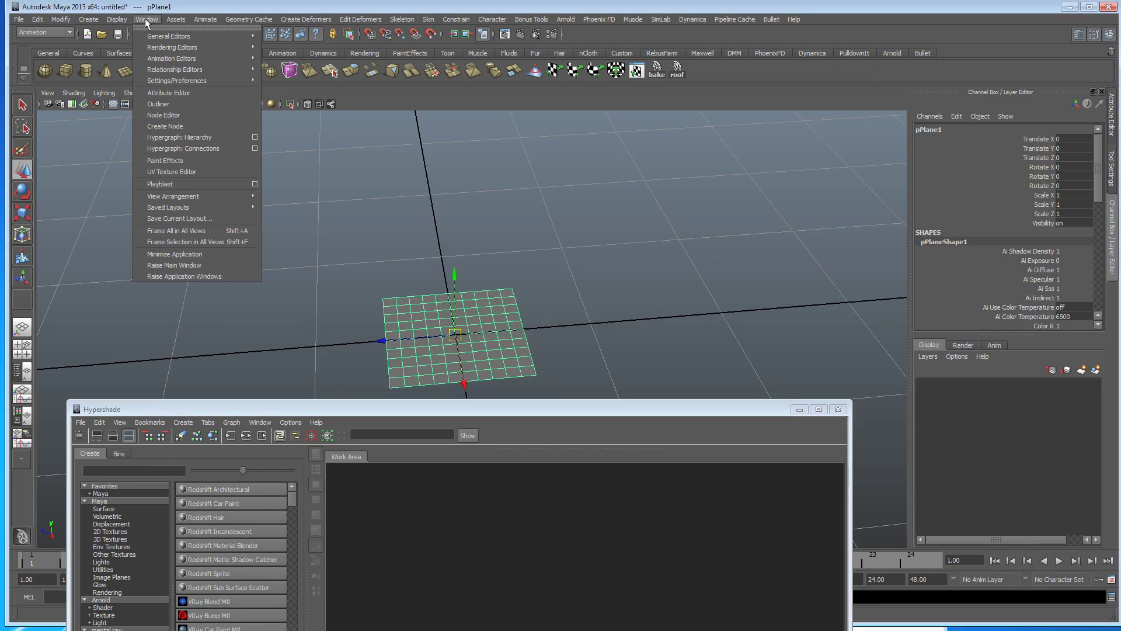
click(166, 105)
drag(774, 222, 913, 140)
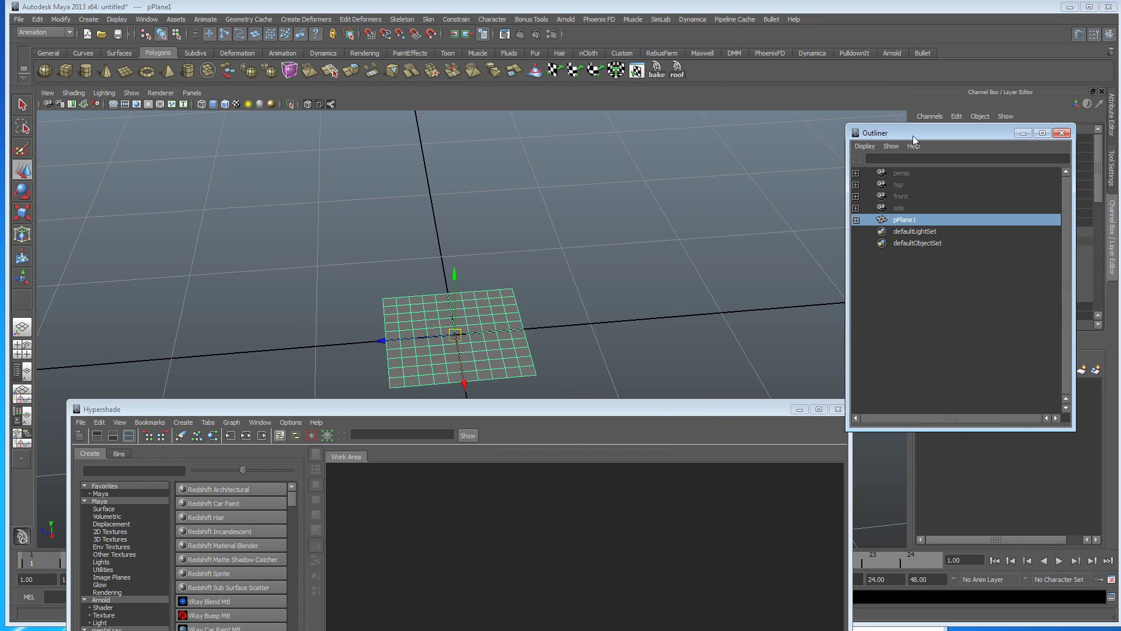
drag(602, 412, 567, 134)
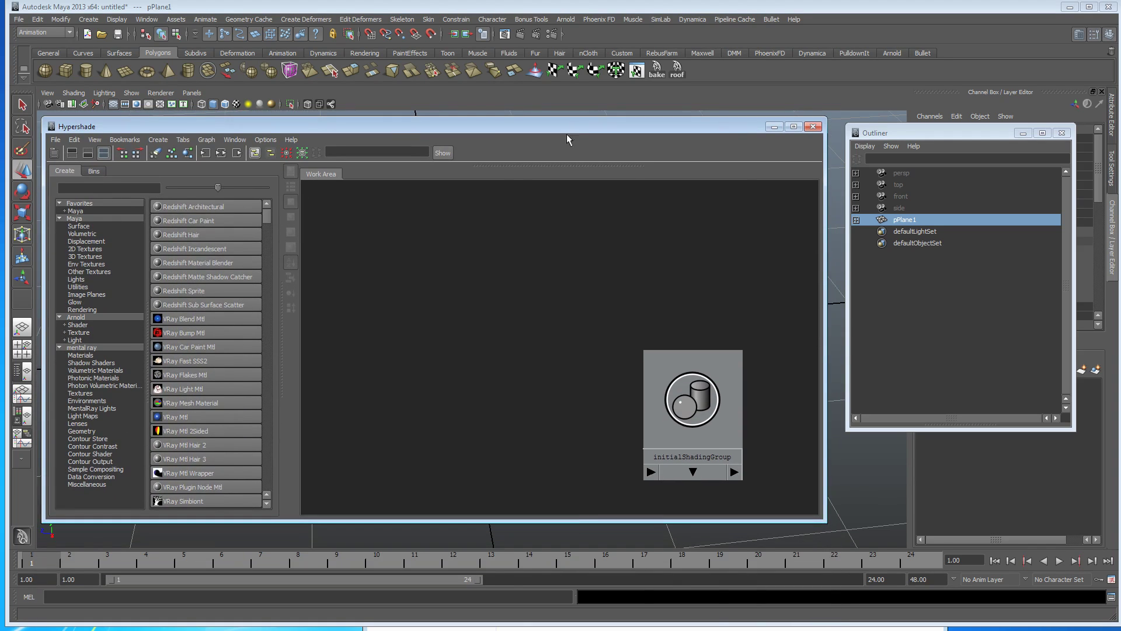
Graph polyPlane1 → pPlaneShape1 → initialShadingGroup and add the pPlane1 node from the Outliner above them.
click(221, 153)
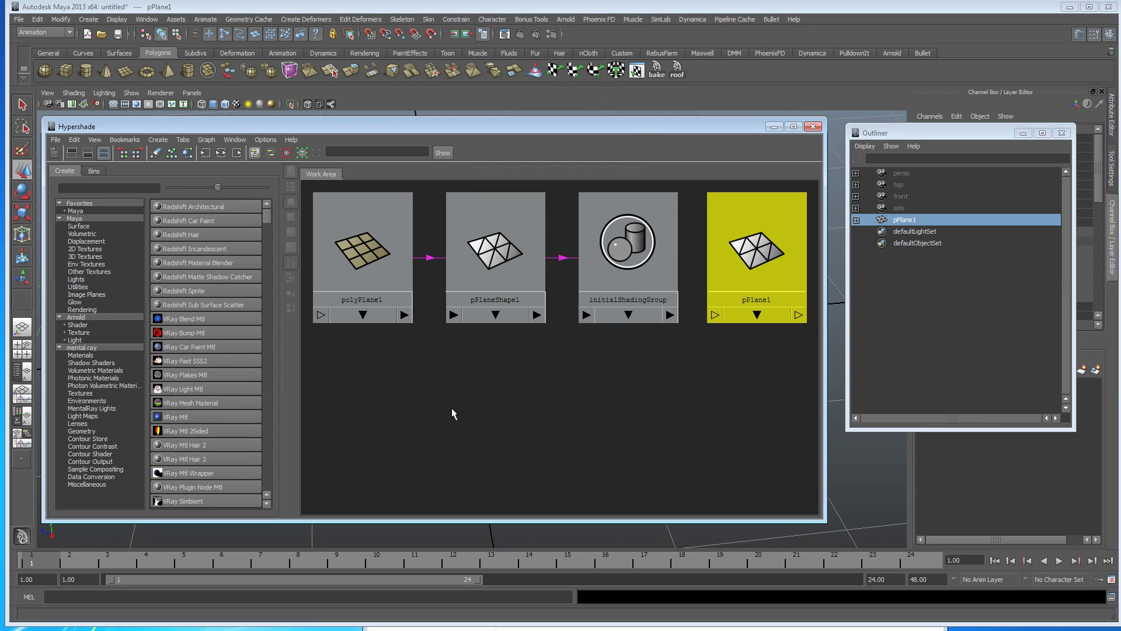
scroll(450, 406, down, 3)
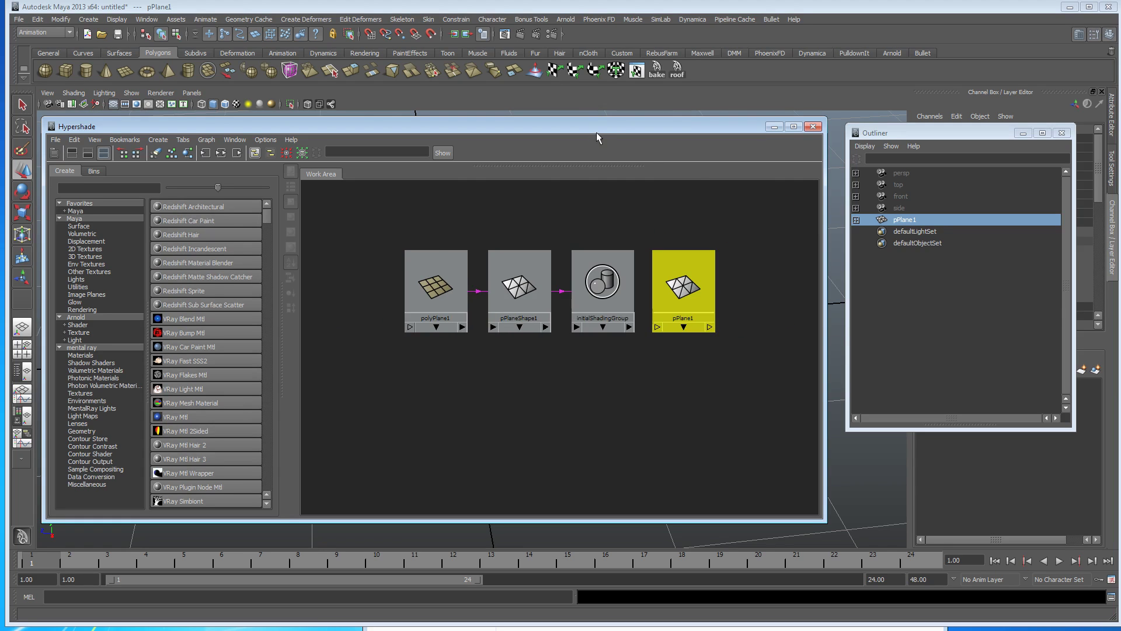
drag(588, 124, 570, 121)
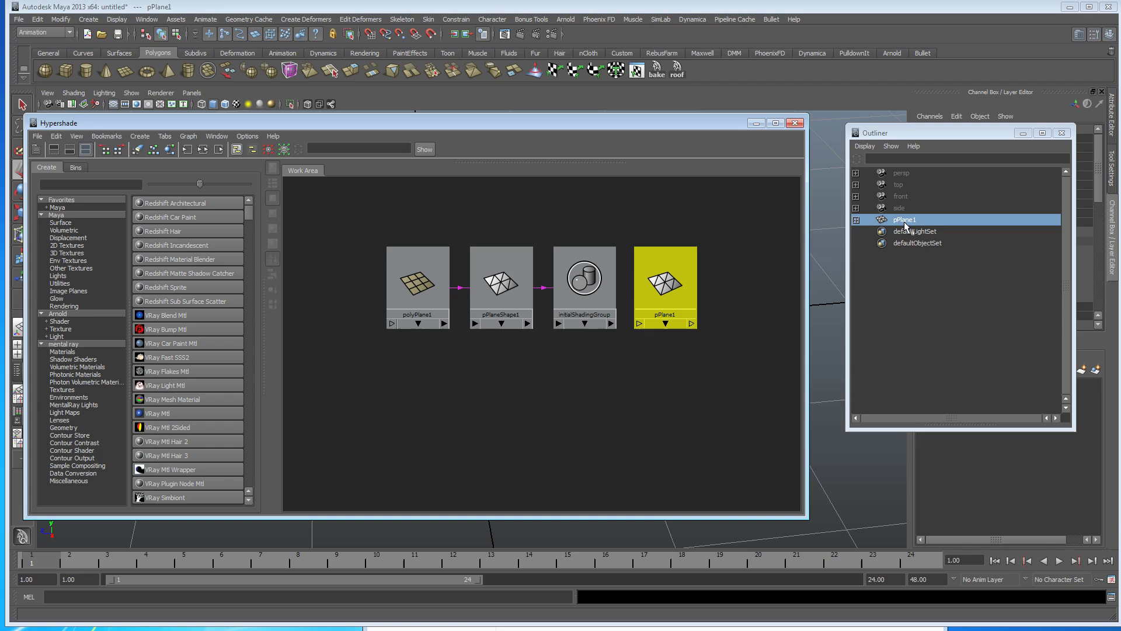
alt+right_drag(645, 376, 650, 434)
alt+middle_drag(651, 435, 657, 443)
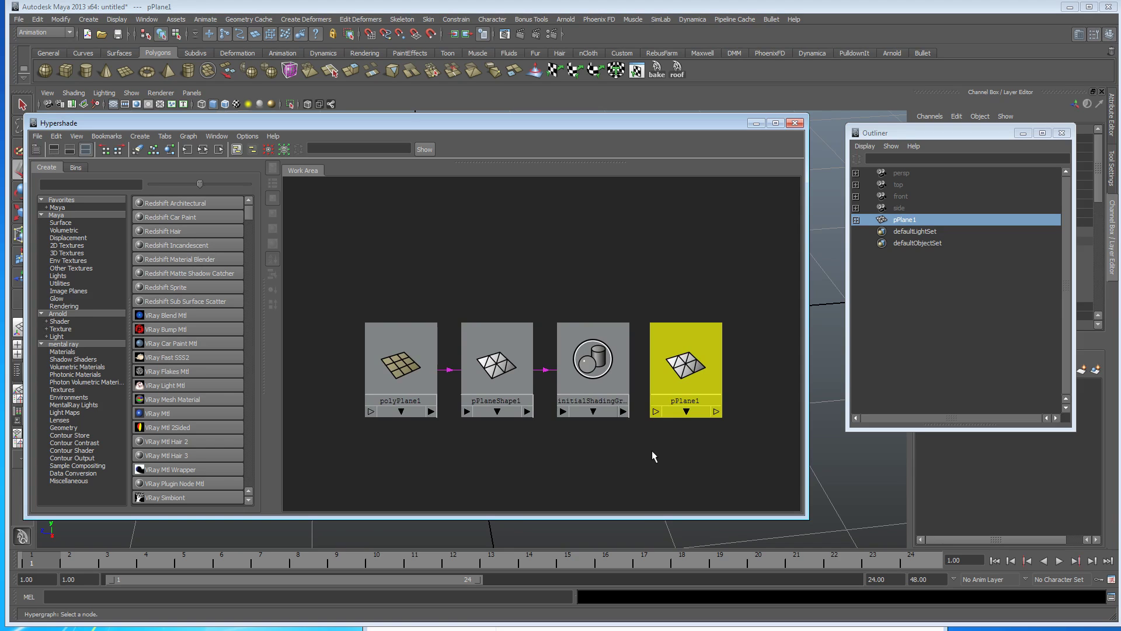
middle_drag(945, 225, 737, 289)
drag(700, 373, 507, 245)
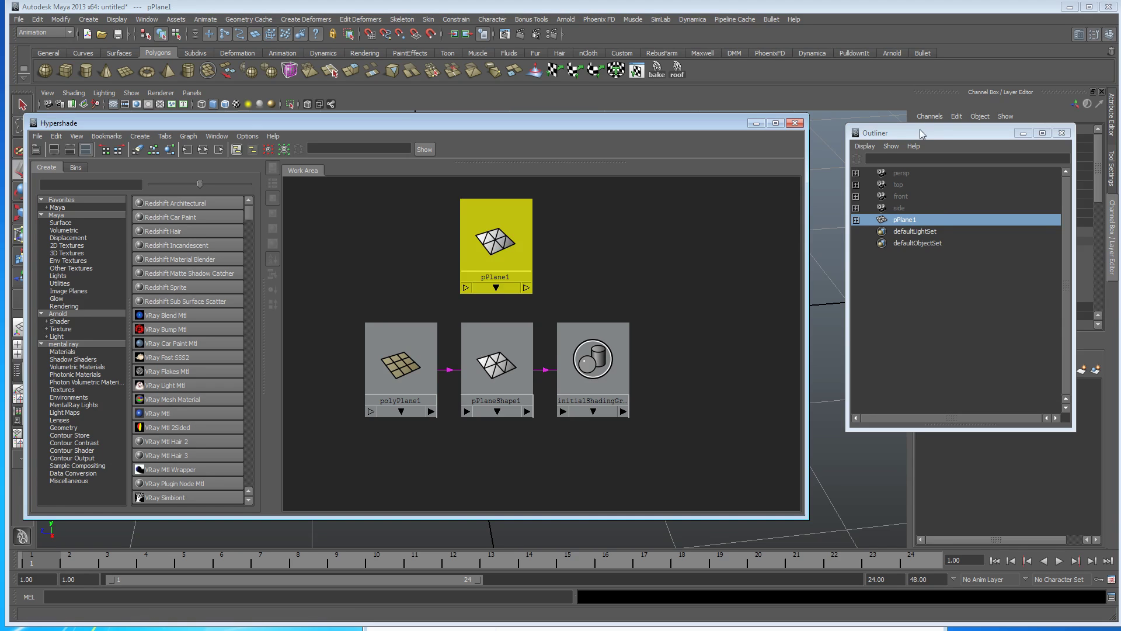
Show pPlaneShape1's mesh attributes in the Attribute Editor by reselecting the plane, with the Outliner moved aside.
drag(920, 129, 731, 119)
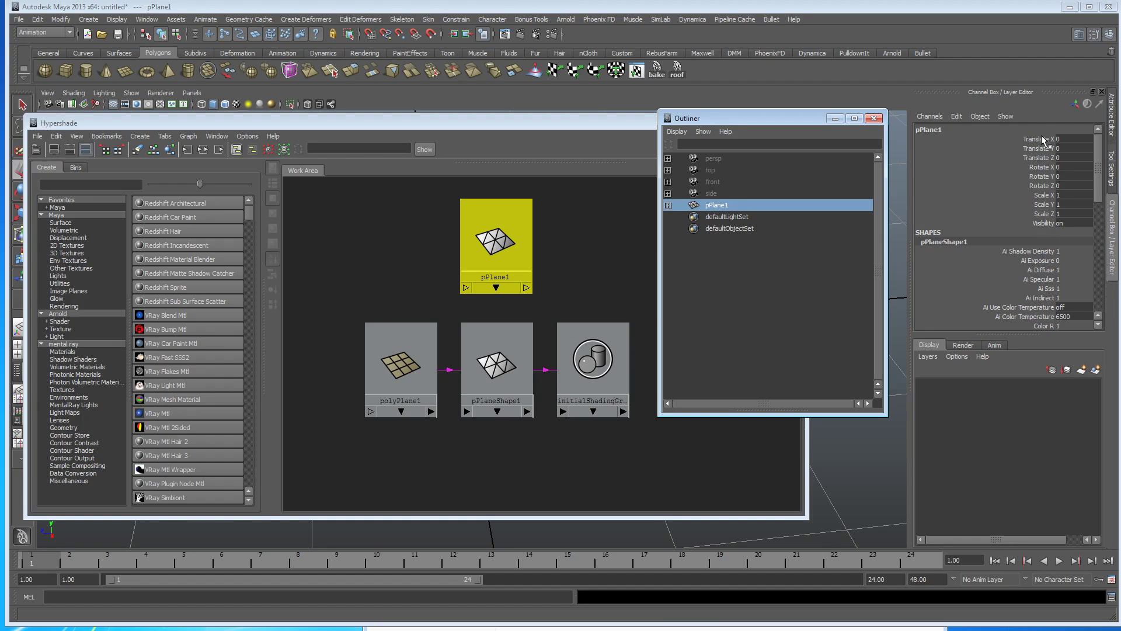
click(1115, 114)
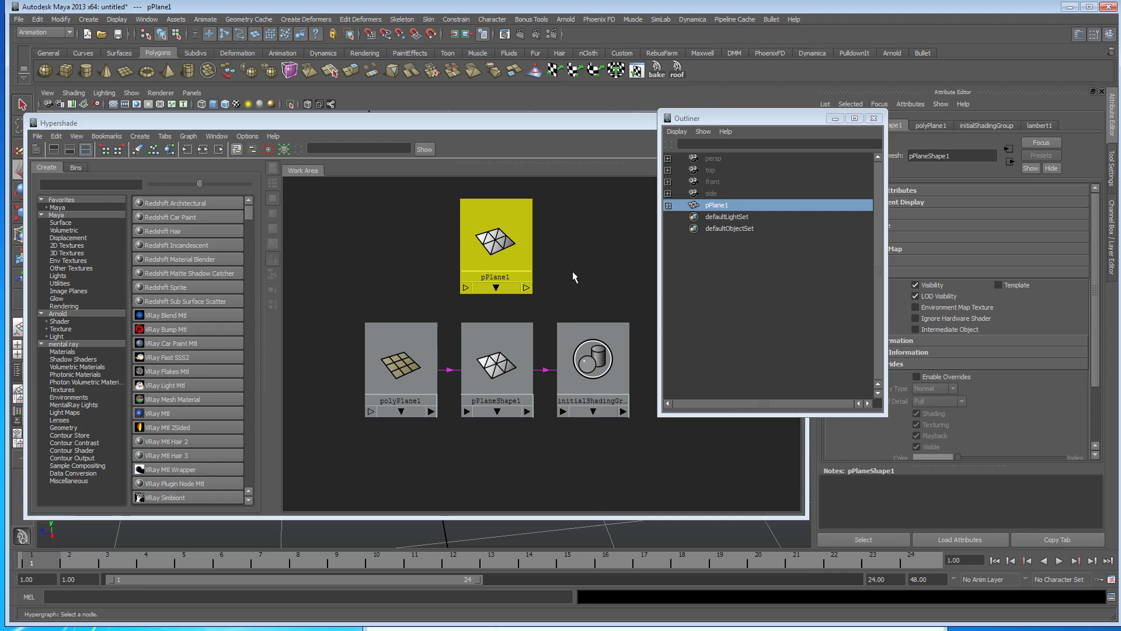
drag(573, 123, 577, 446)
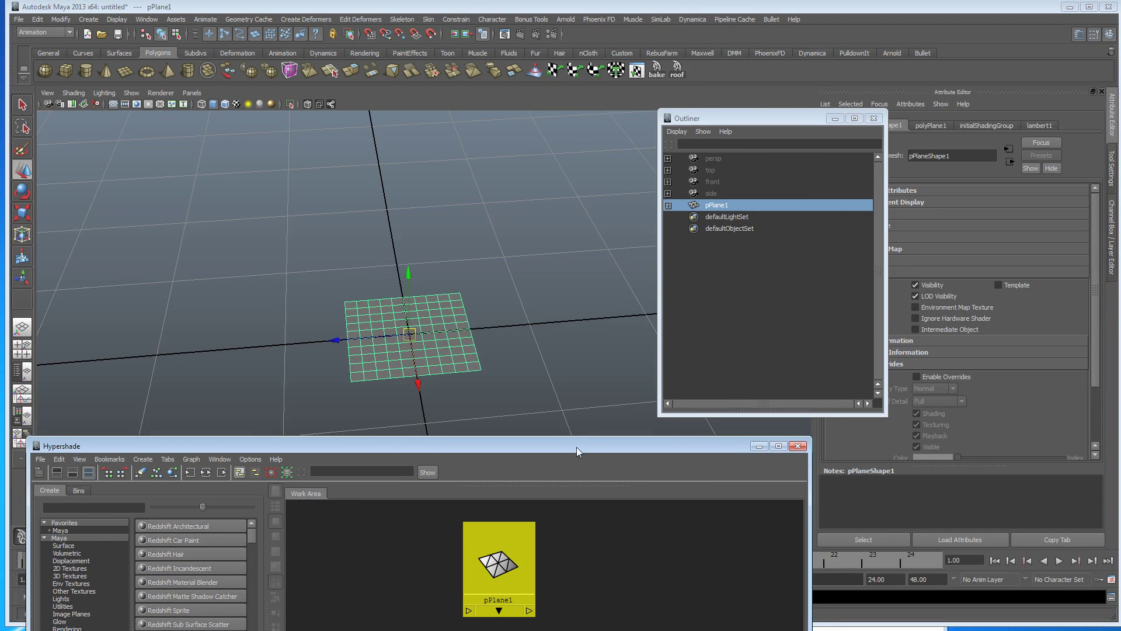
click(268, 221)
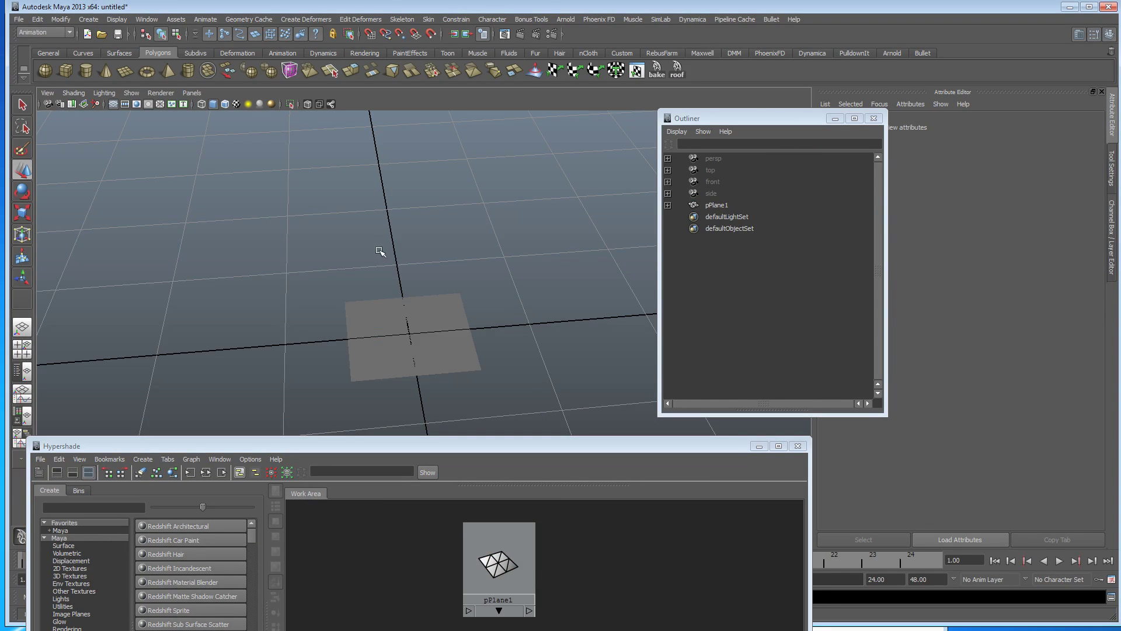
click(374, 331)
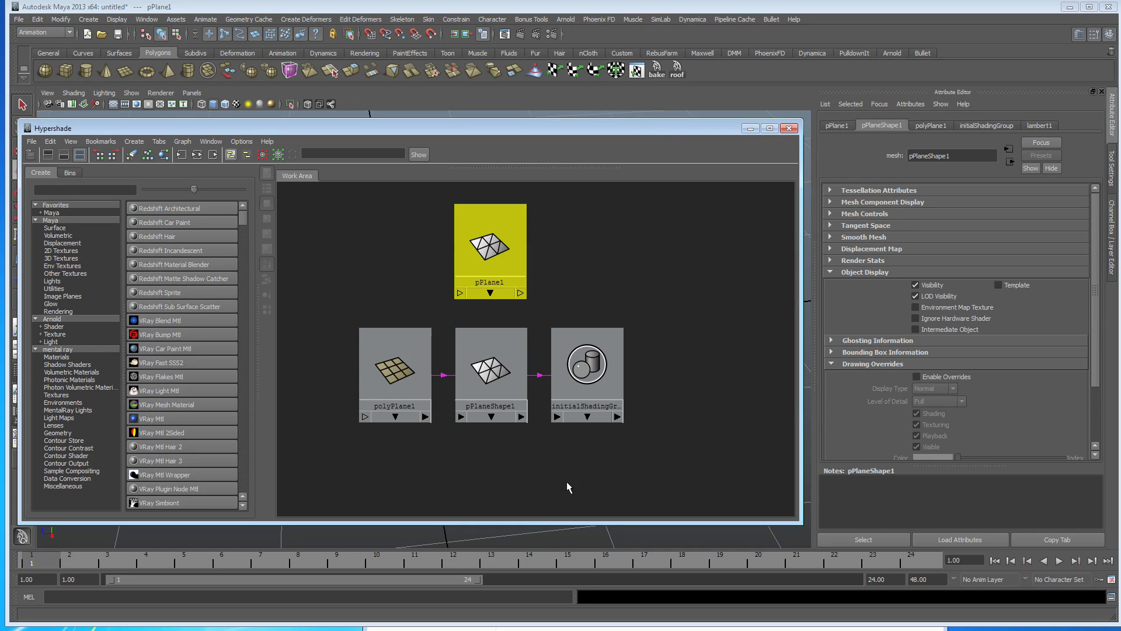
Stack polyPlane1 and initialShadingGroup beneath pPlaneShape1, enlarge the Hypershade, and frame all nodes.
drag(397, 380, 433, 519)
scroll(654, 429, down, 2)
scroll(648, 425, down, 1)
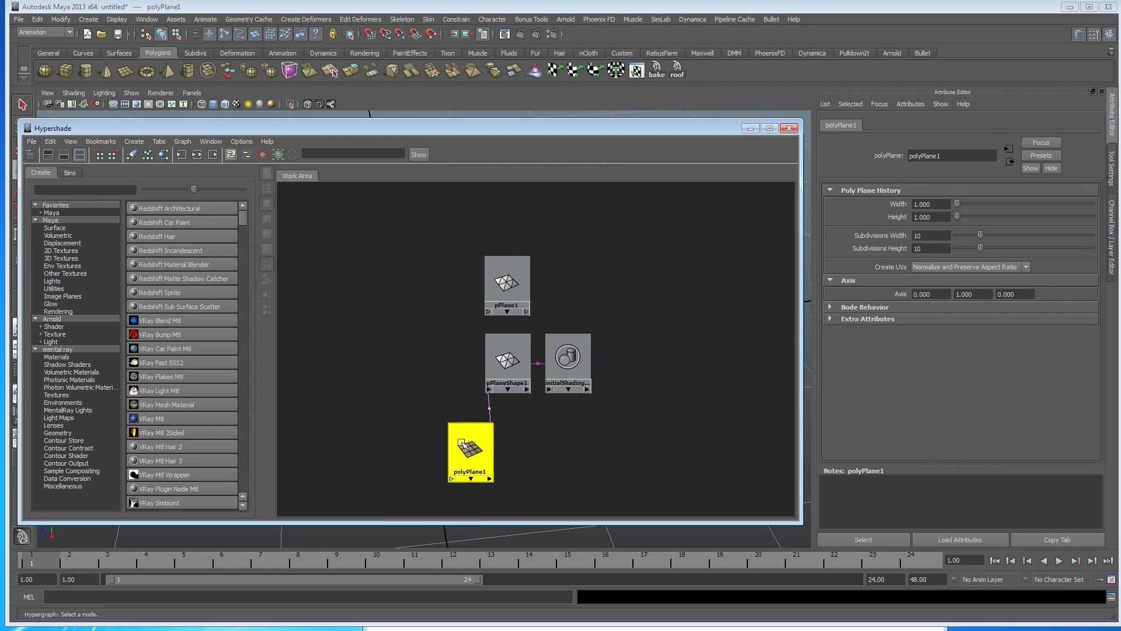
drag(458, 442, 496, 489)
drag(560, 366, 500, 434)
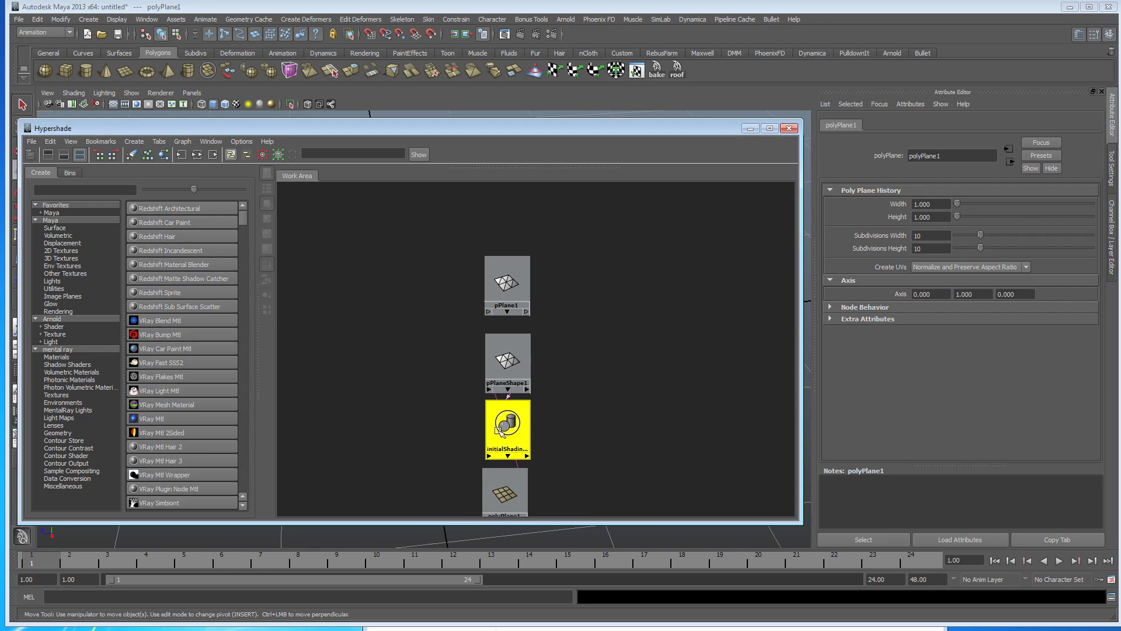
alt+middle_drag(584, 411, 574, 360)
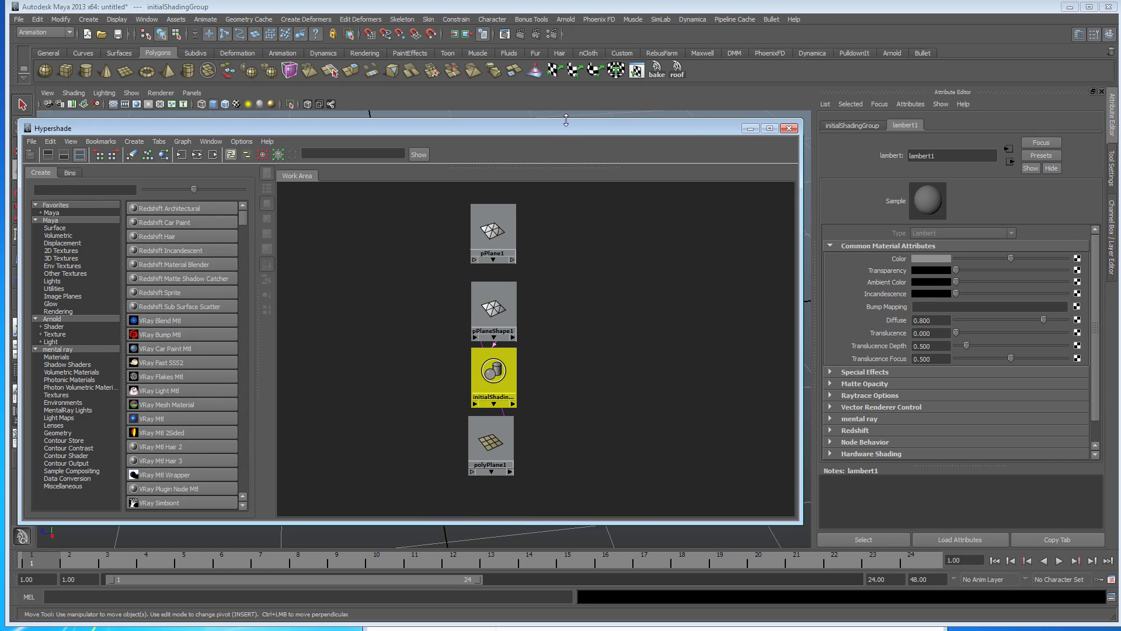
drag(571, 121, 571, 6)
key(a)
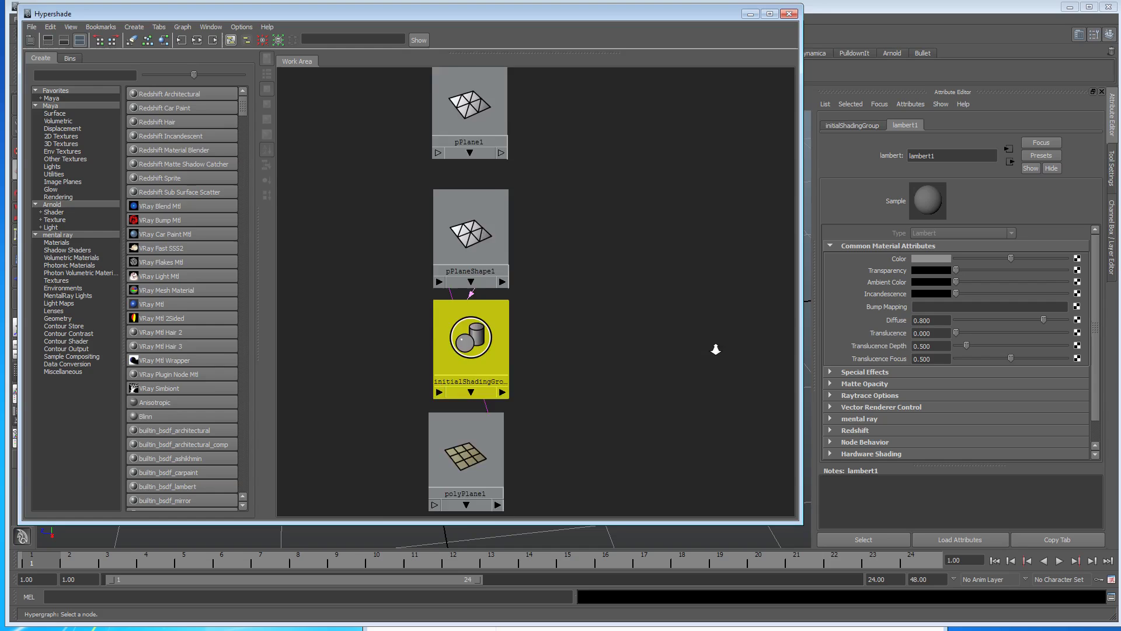
Move the polyPlane1 node off to the lower left of the graph.
mouse_move(509, 443)
mouse_down()
mouse_move(525, 443)
mouse_move(507, 446)
mouse_move(516, 439)
mouse_up()
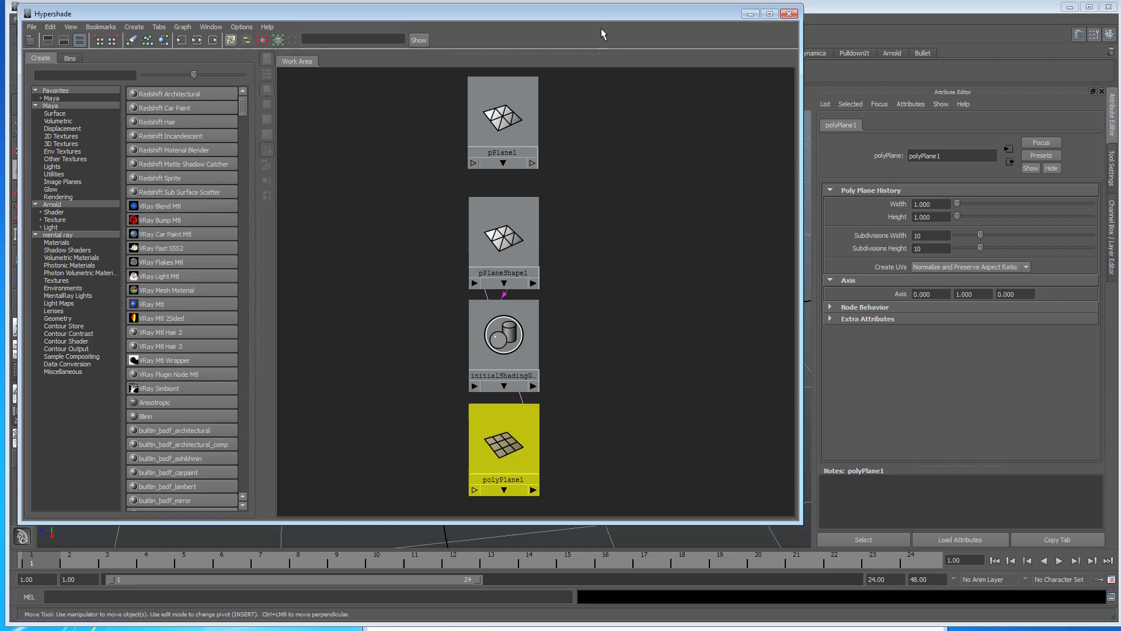
drag(592, 16, 550, 135)
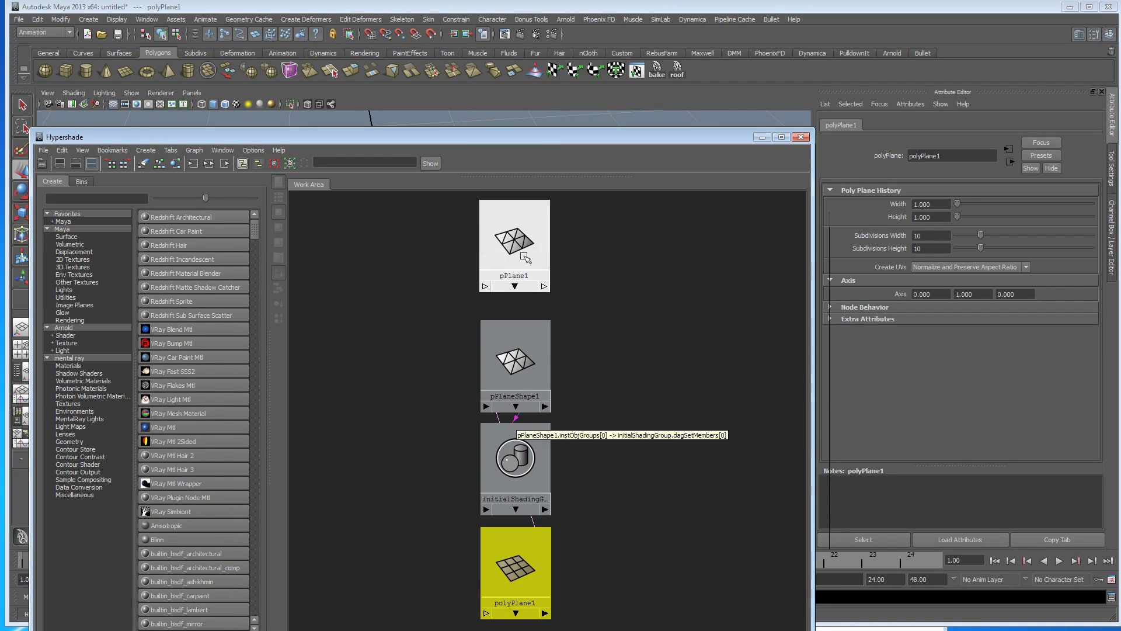
drag(527, 138, 469, 79)
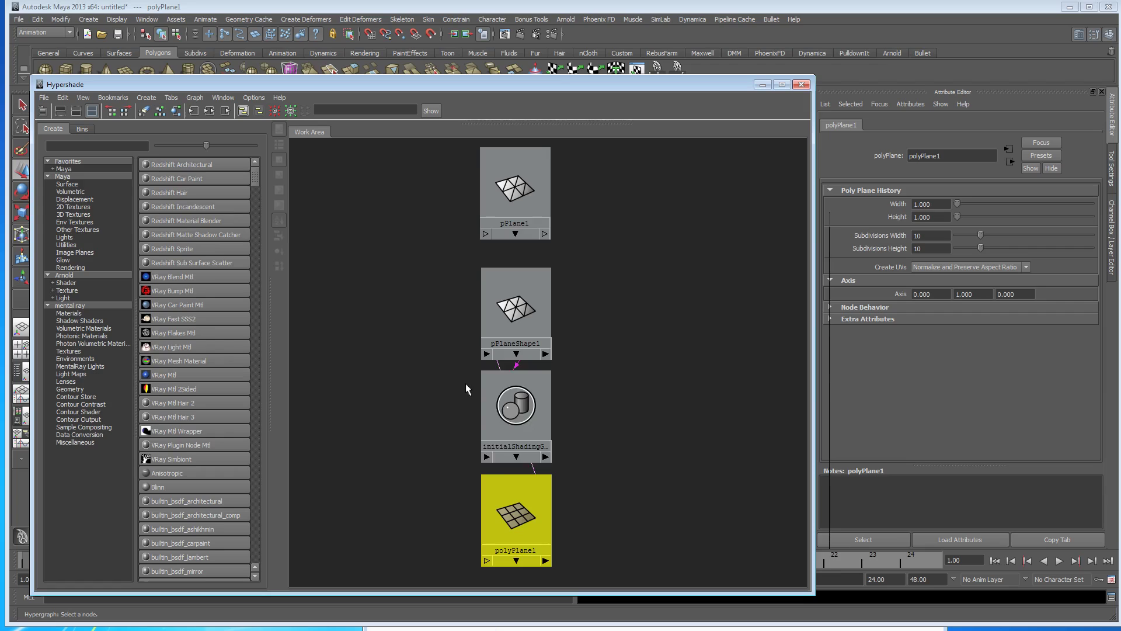
drag(516, 526, 513, 516)
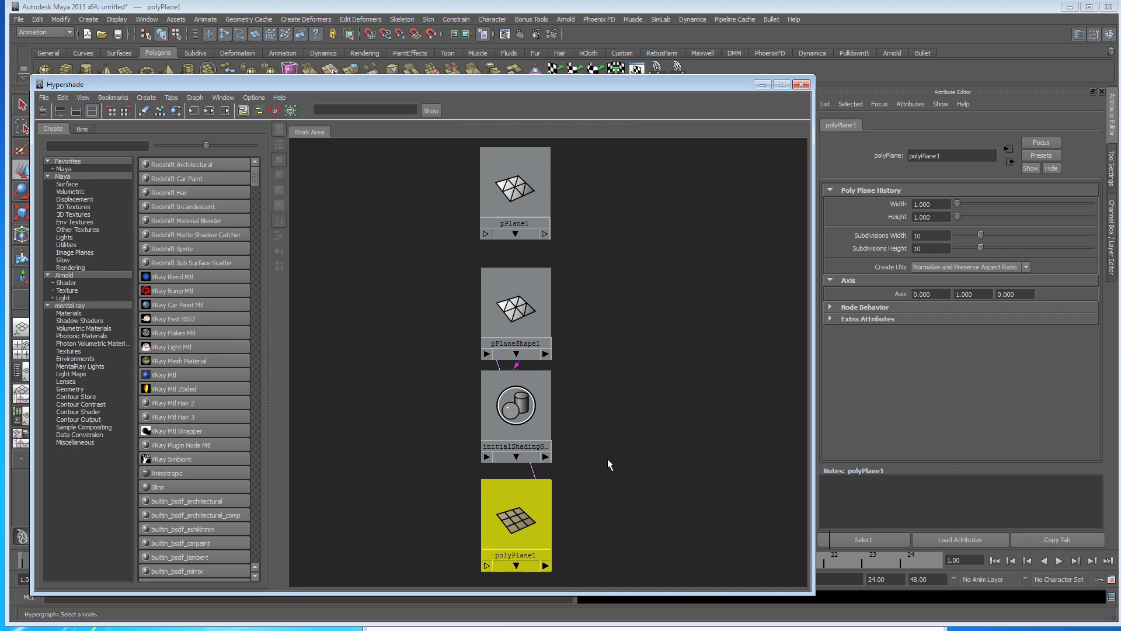
drag(529, 506, 379, 473)
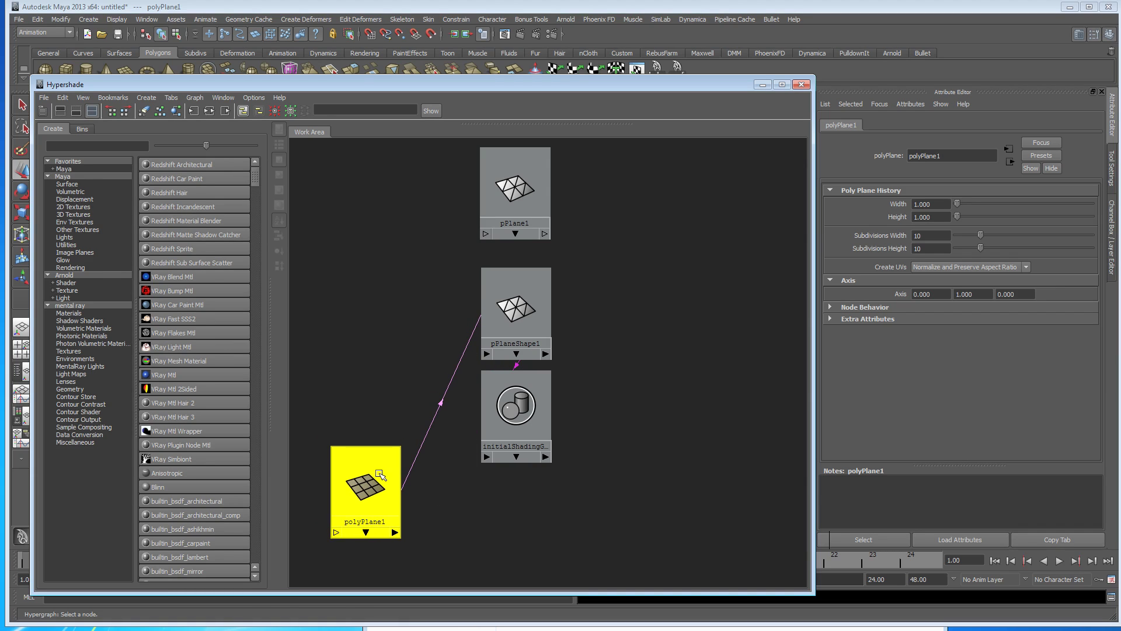
Select pPlaneShape1, then drag polyPlane1 back directly under initialShadingGroup.
click(515, 292)
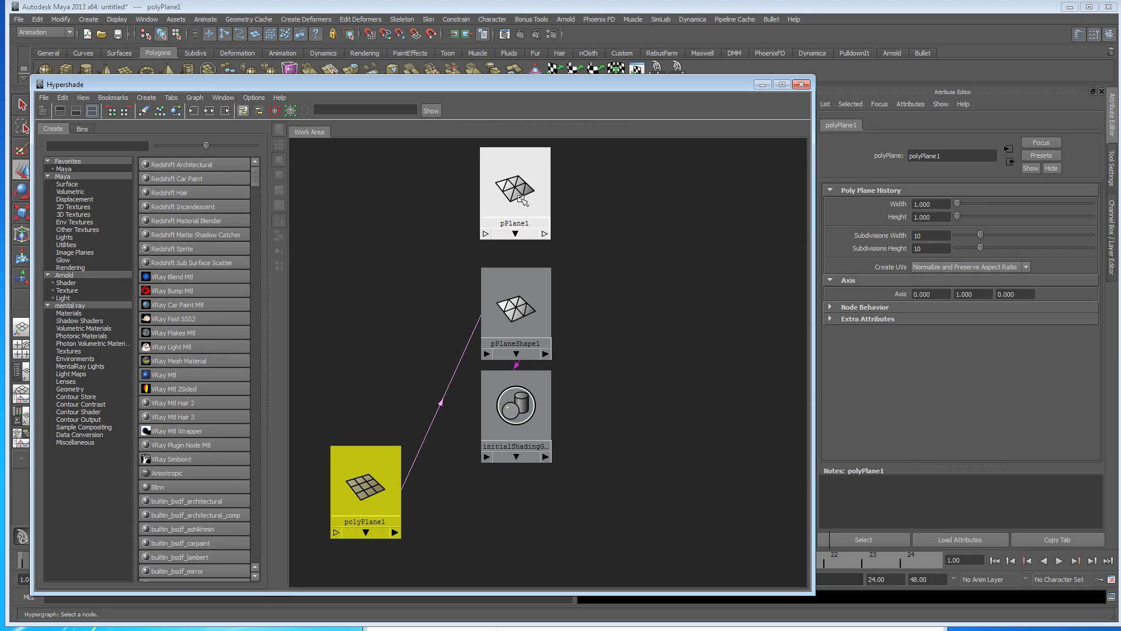
drag(377, 485, 526, 512)
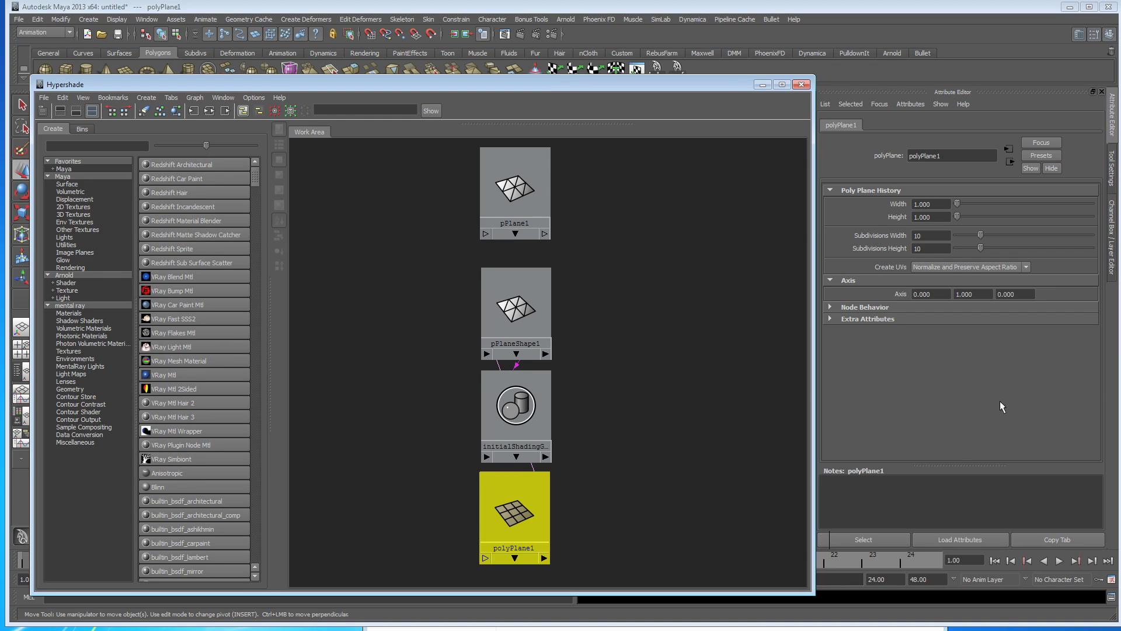
Collapse the Axis section and inspect the plane's Width and Subdivisions Width fields.
click(832, 280)
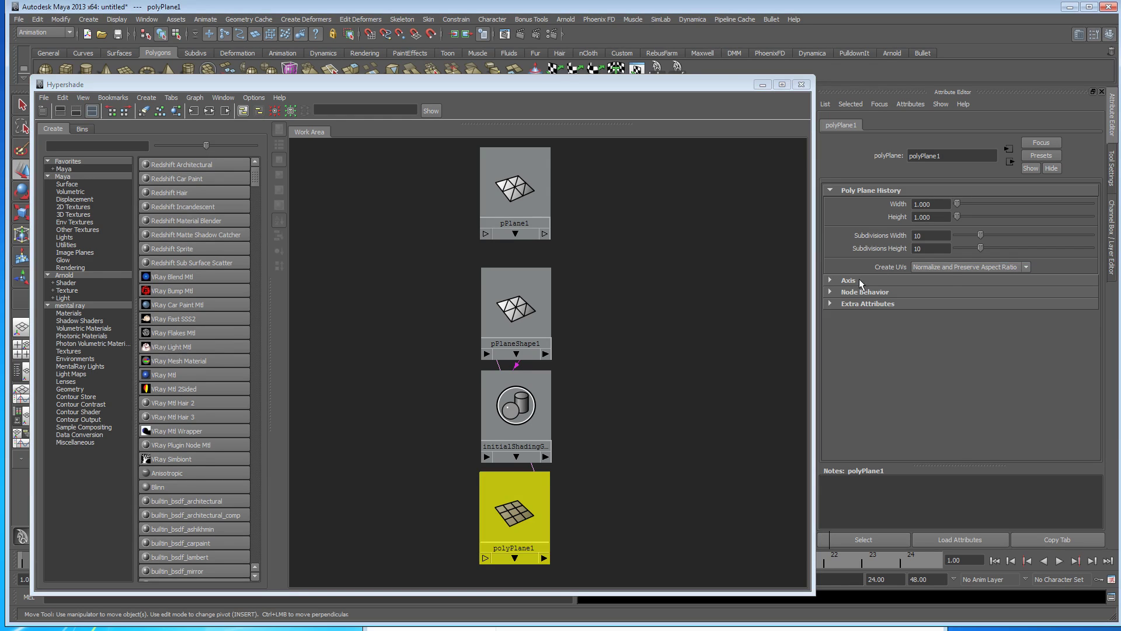
click(940, 235)
click(940, 204)
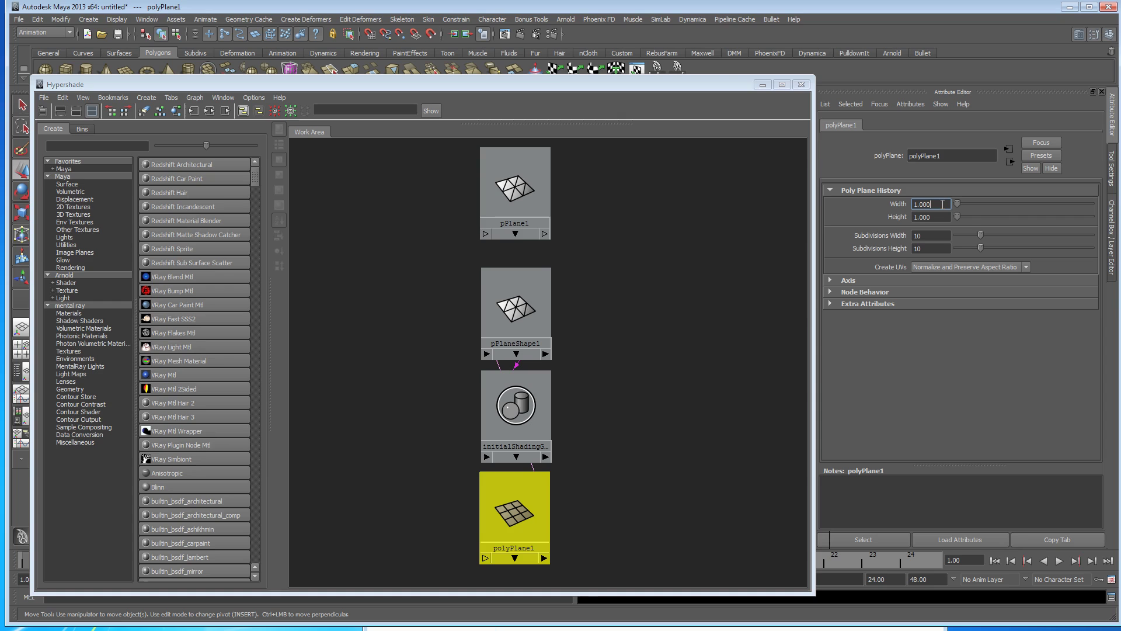
drag(563, 84, 555, 389)
drag(479, 390, 489, 110)
click(1111, 207)
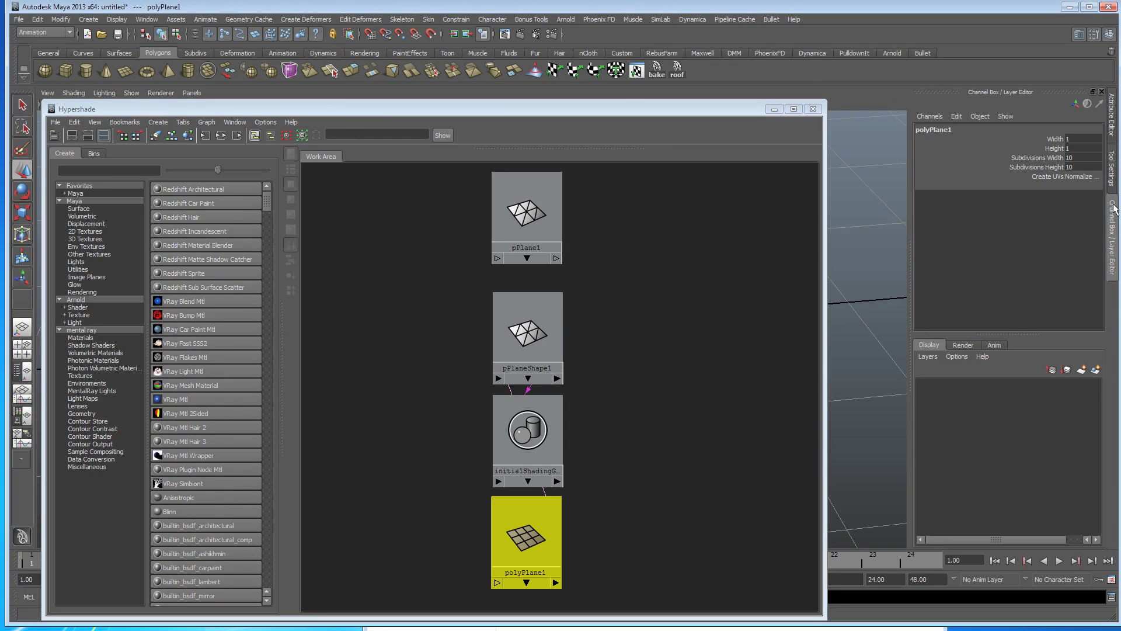
Raise the plane's Subdivisions Width interactively from the Channel Box to 19, then 22.
drag(610, 111, 610, 373)
drag(537, 295, 368, 383)
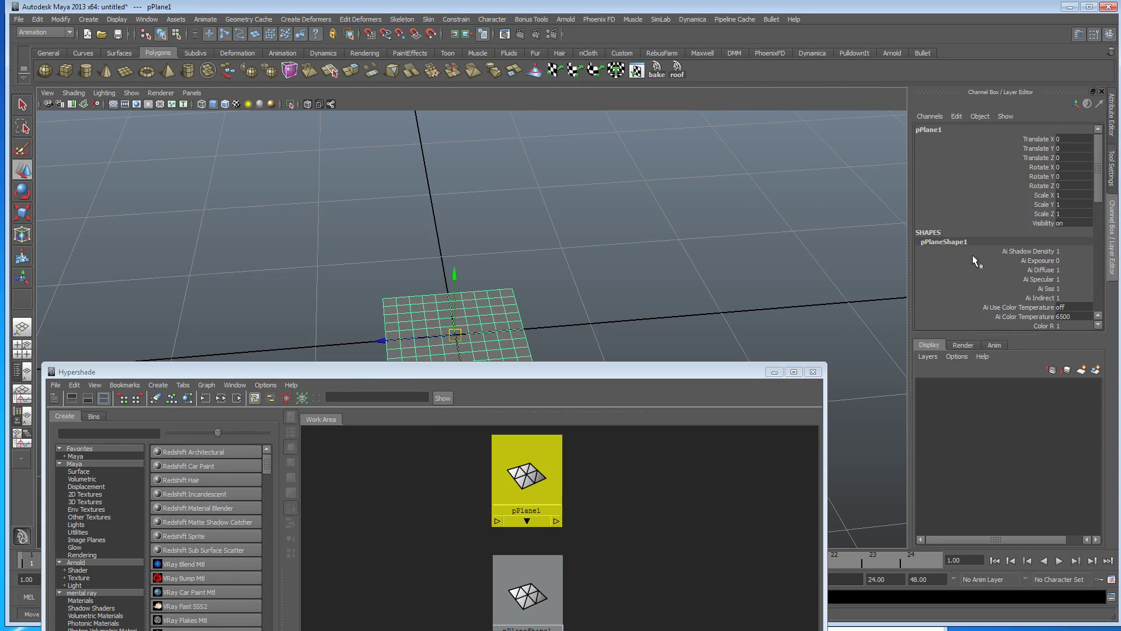
scroll(977, 237, down, 15)
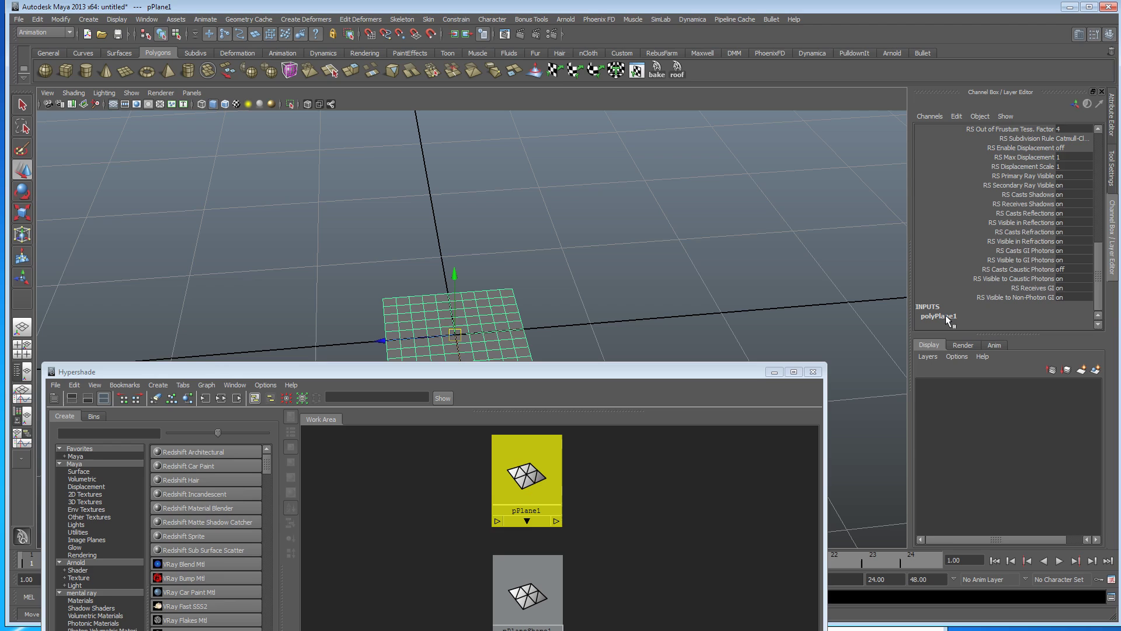
click(945, 316)
scroll(981, 263, down, 2)
click(1040, 296)
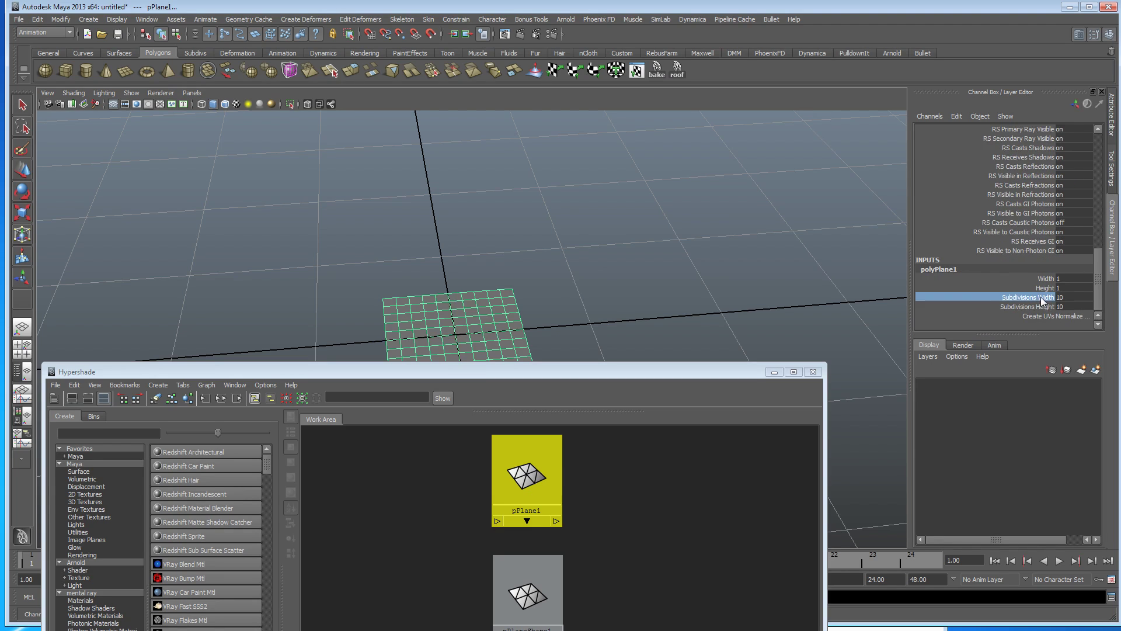
middle_drag(731, 282, 816, 283)
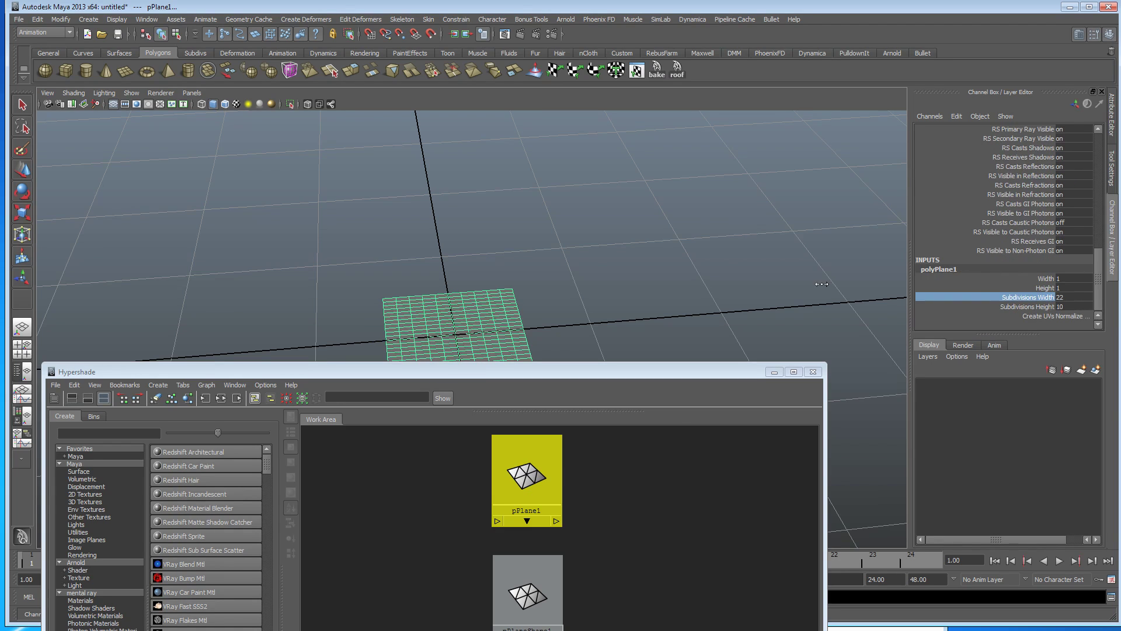
drag(674, 369, 689, 5)
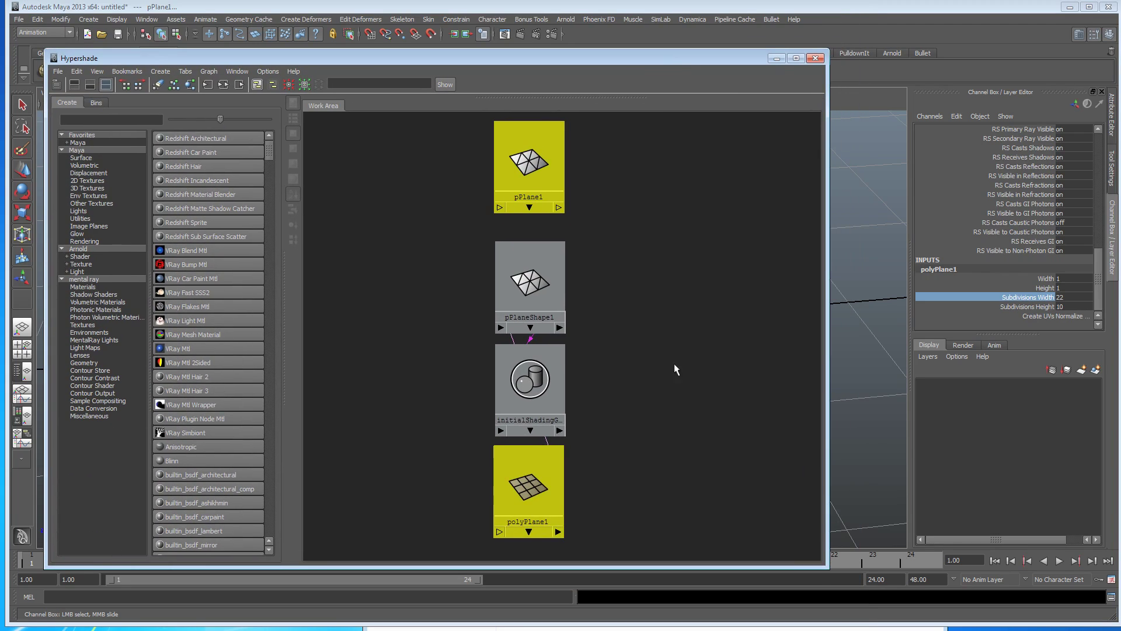
Return Subdivisions Width to 10, then move initialShadingGroup upper right and pPlaneShape1 down.
click(522, 478)
key(w)
double_click(522, 478)
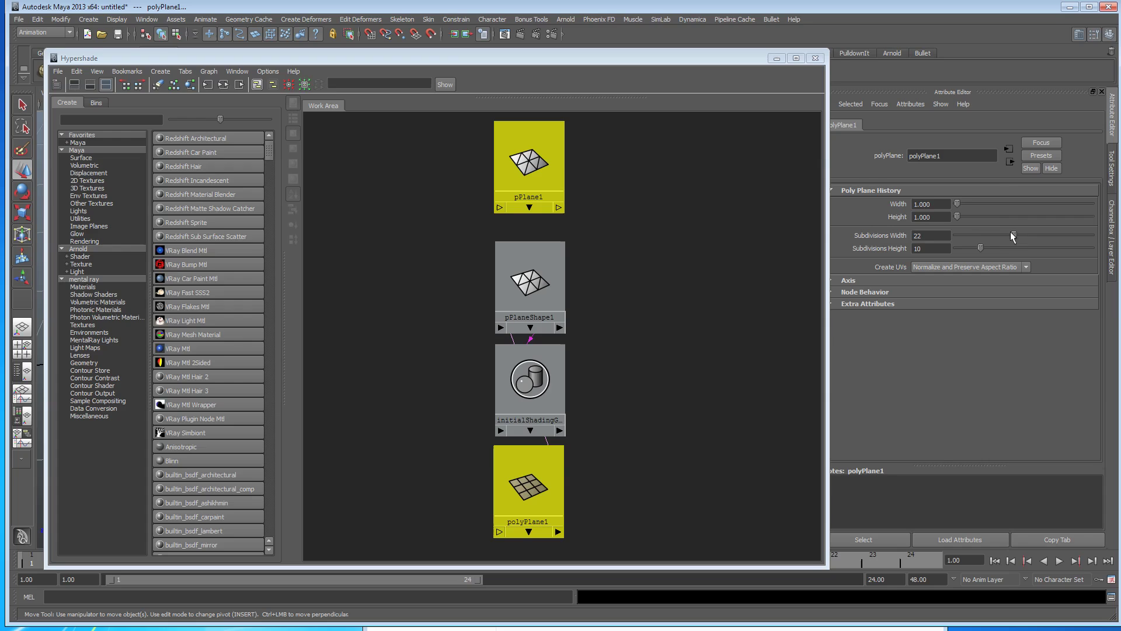
drag(1012, 234, 992, 232)
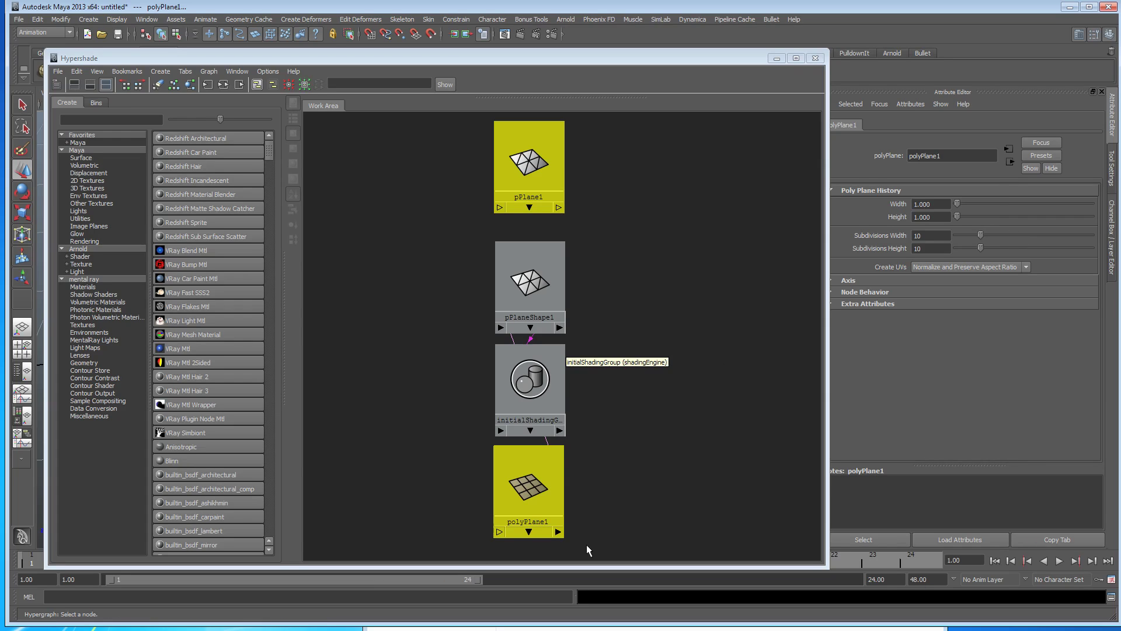
drag(539, 379, 750, 283)
drag(540, 281, 540, 366)
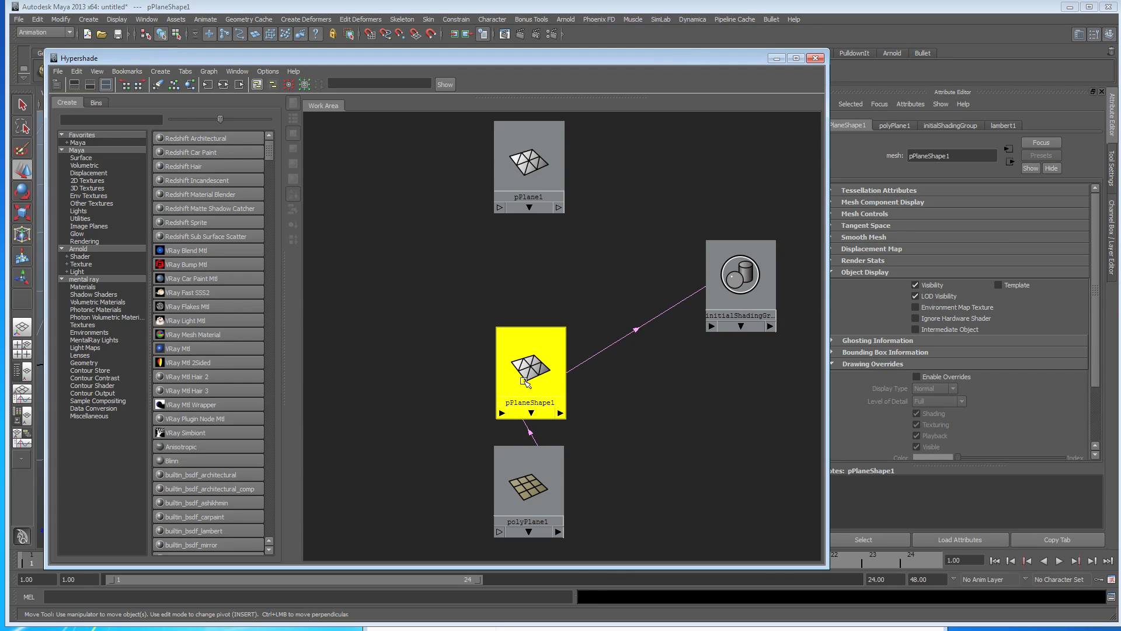
Place initialShadingGroup level with pPlaneShape1 on its right, nudging both into alignment.
drag(569, 59, 534, 58)
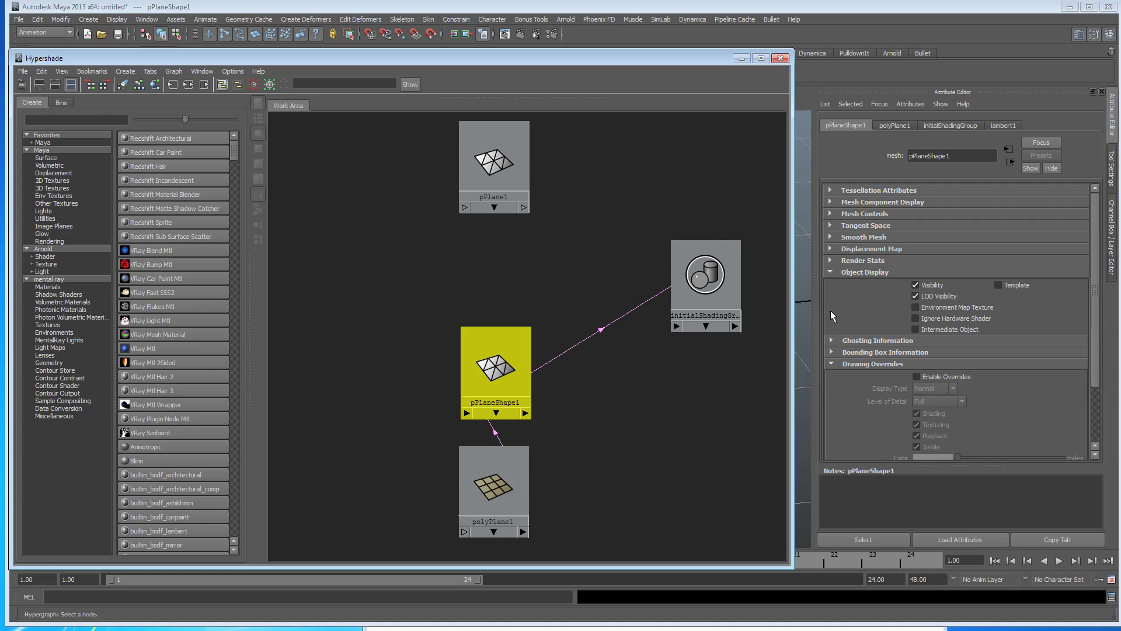
click(830, 272)
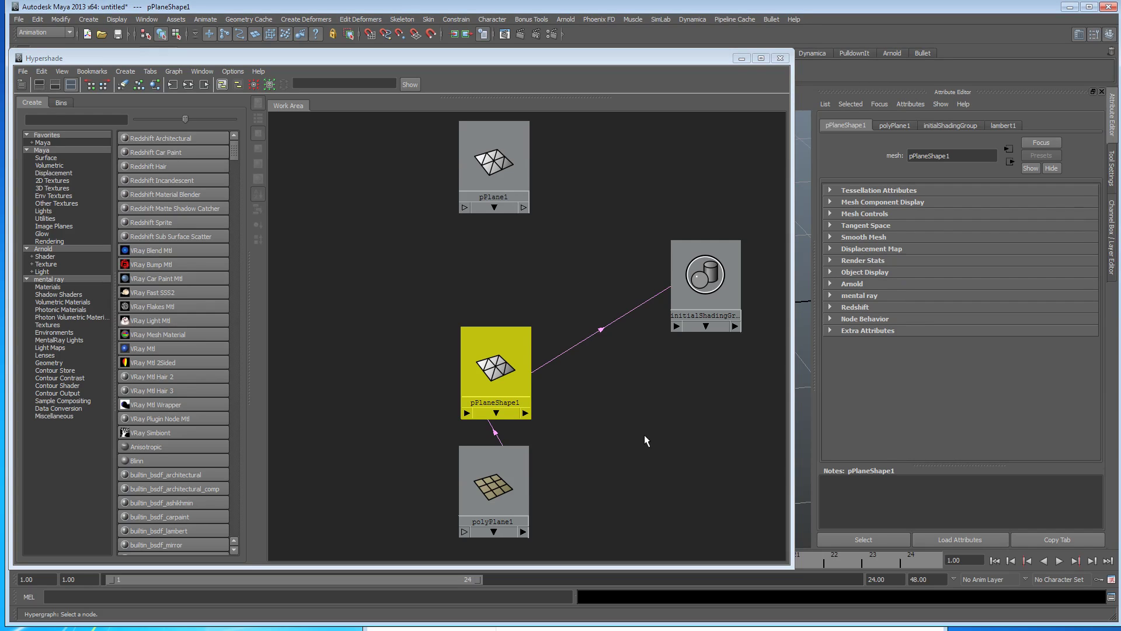
drag(486, 380, 491, 344)
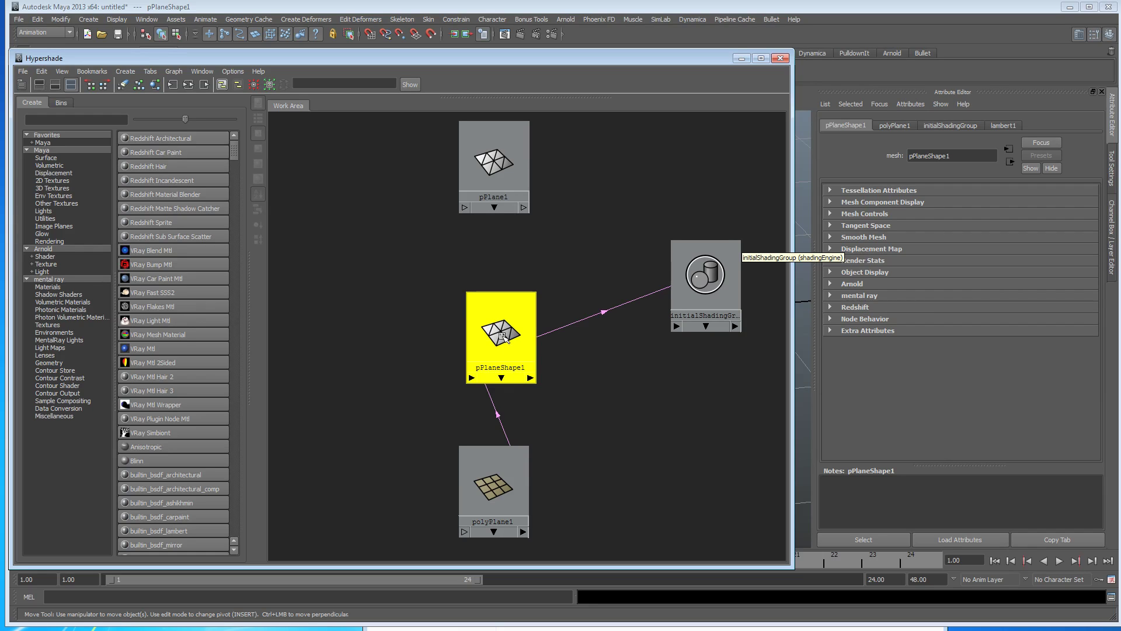
mouse_move(503, 335)
mouse_down()
mouse_move(495, 351)
mouse_move(495, 332)
mouse_up()
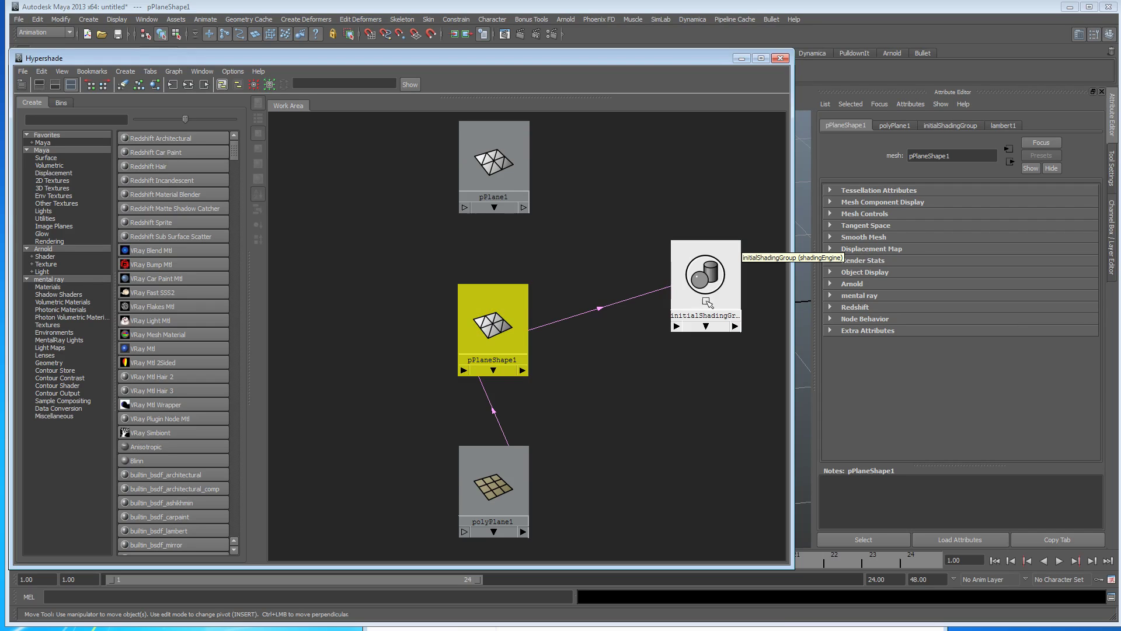
drag(703, 287, 698, 329)
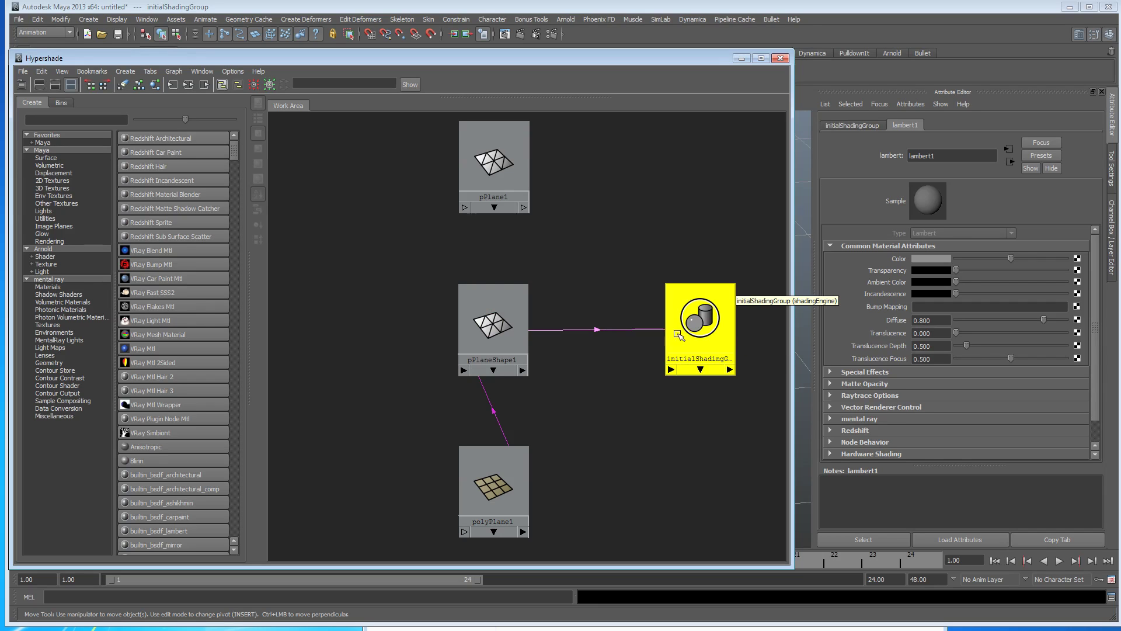
drag(682, 331, 634, 331)
drag(483, 322, 488, 322)
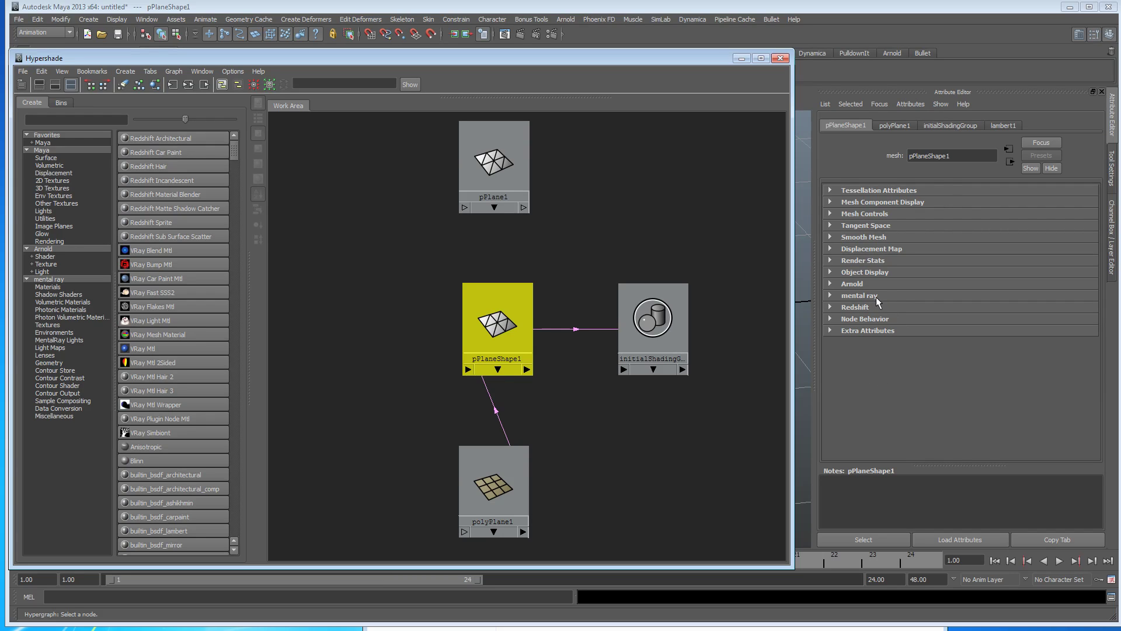
Toggle the Object Display and Render Stats sections, fine-align pPlaneShape1, and lower the Hypershade window.
click(867, 272)
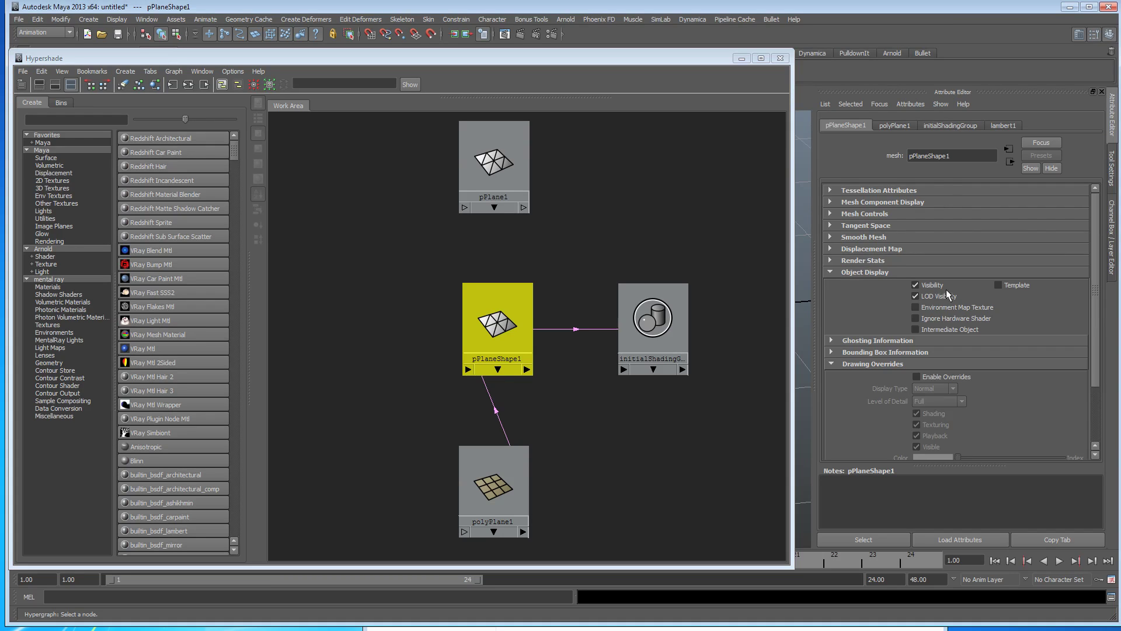
click(863, 269)
click(863, 259)
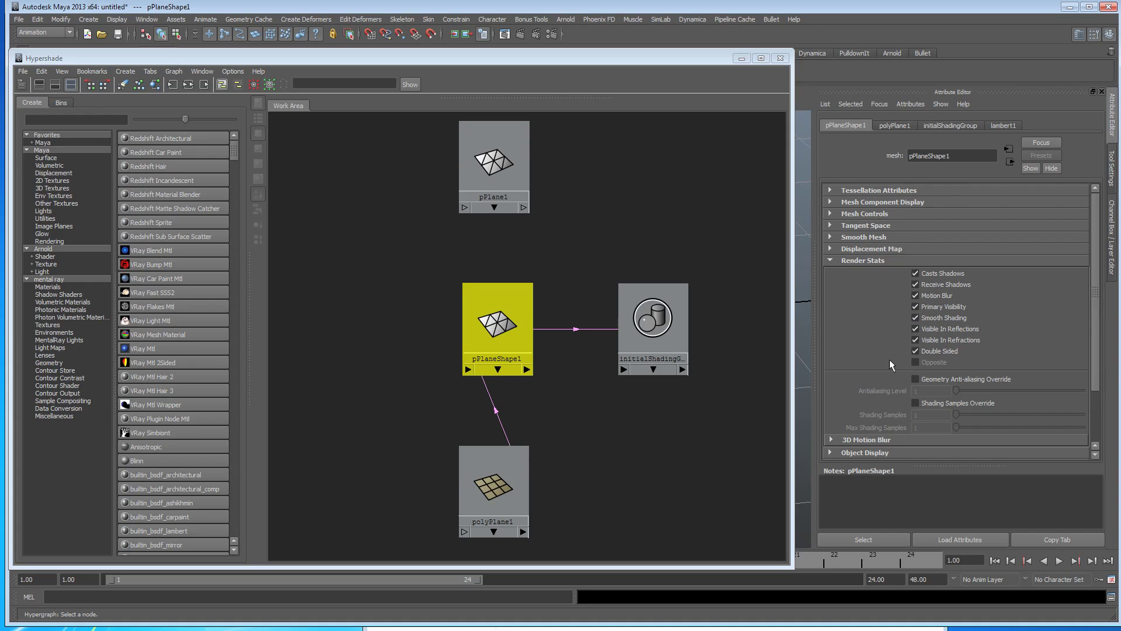
click(850, 258)
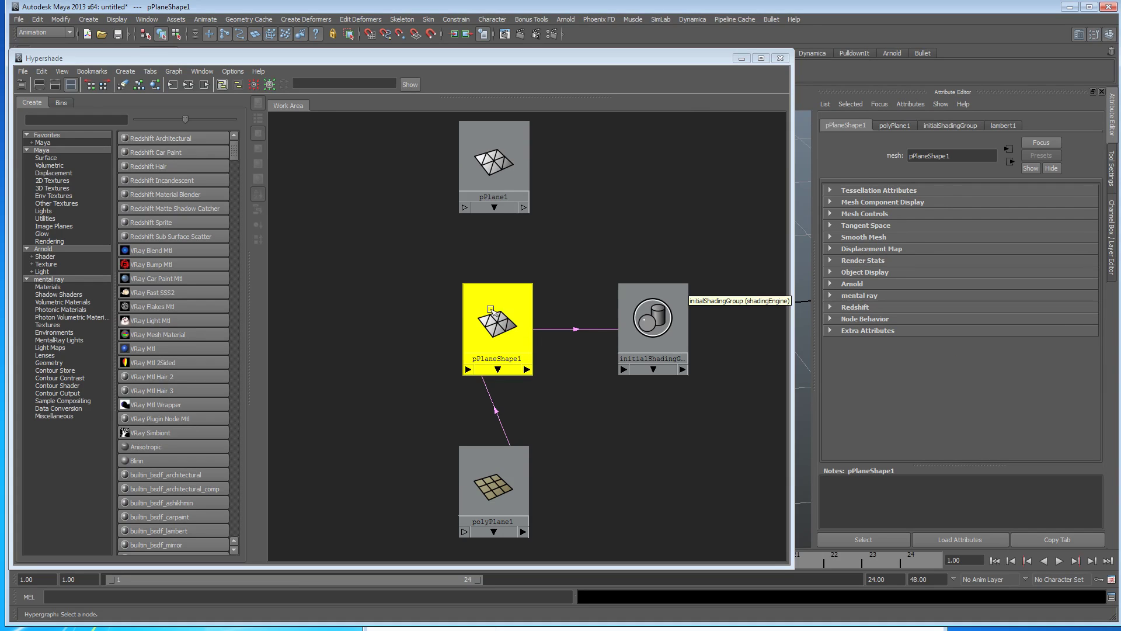
drag(497, 327, 494, 343)
drag(525, 61, 609, 355)
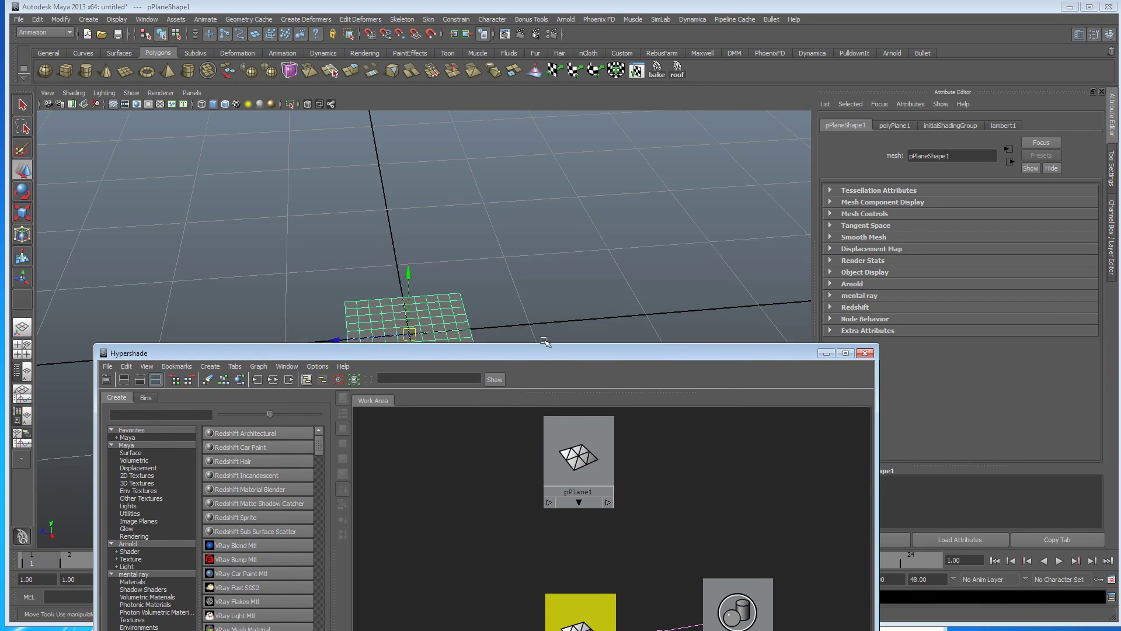
drag(546, 342, 471, 94)
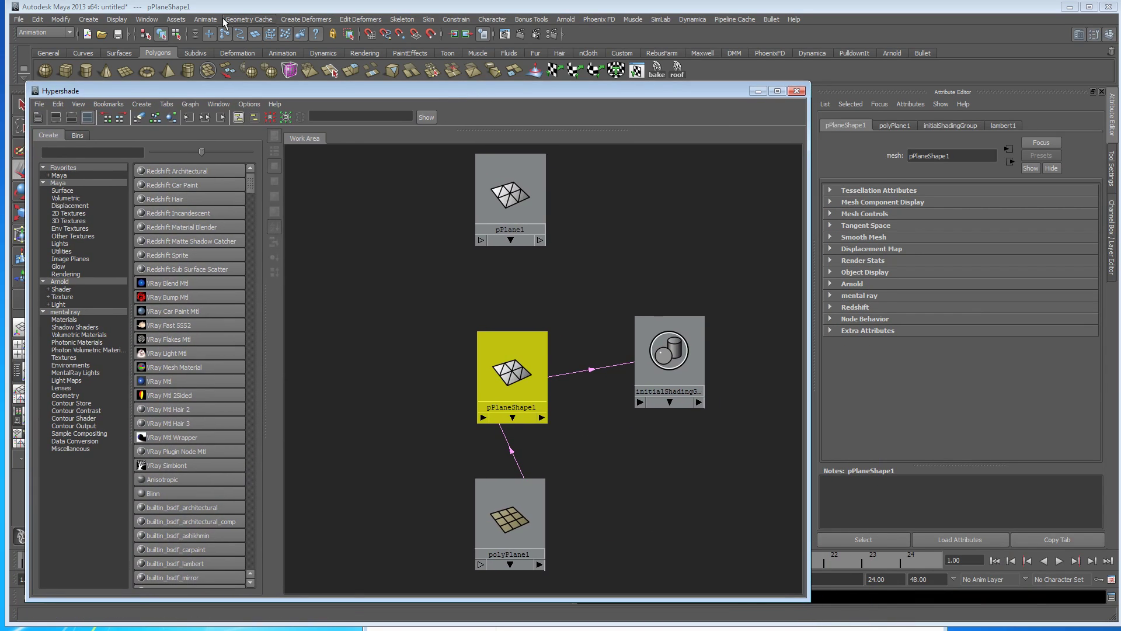
click(146, 19)
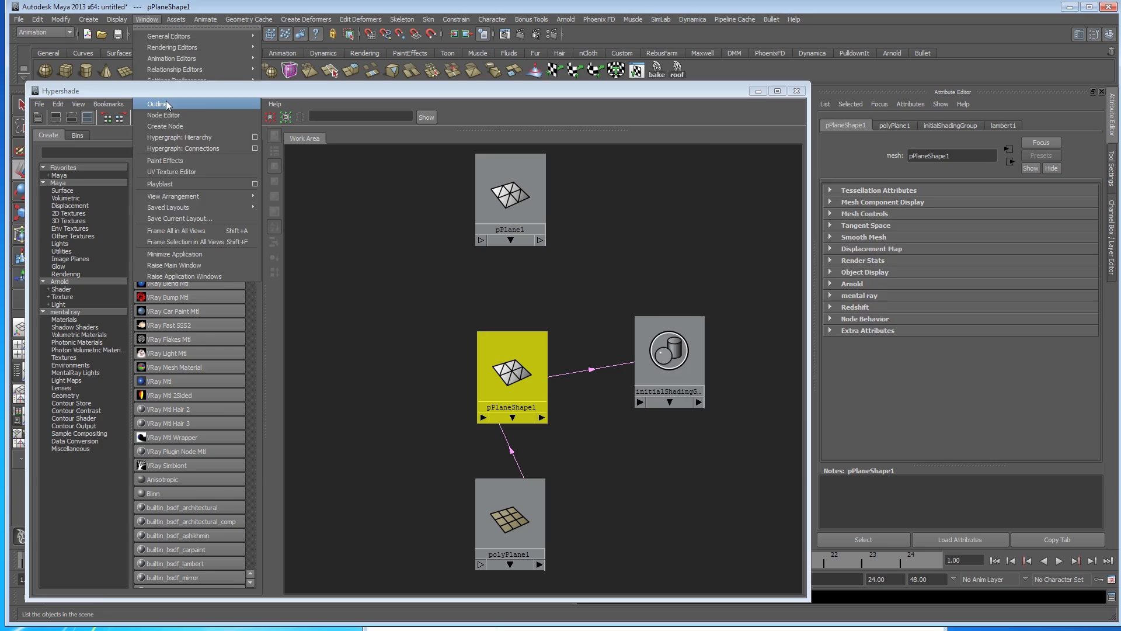
click(158, 104)
drag(772, 120, 960, 176)
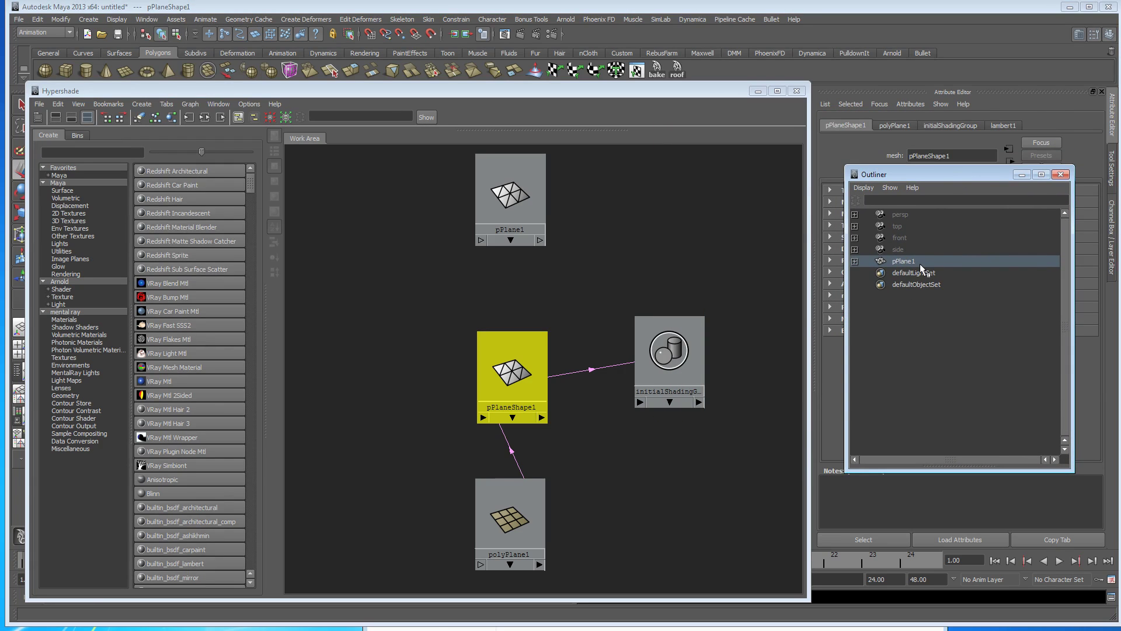
click(854, 261)
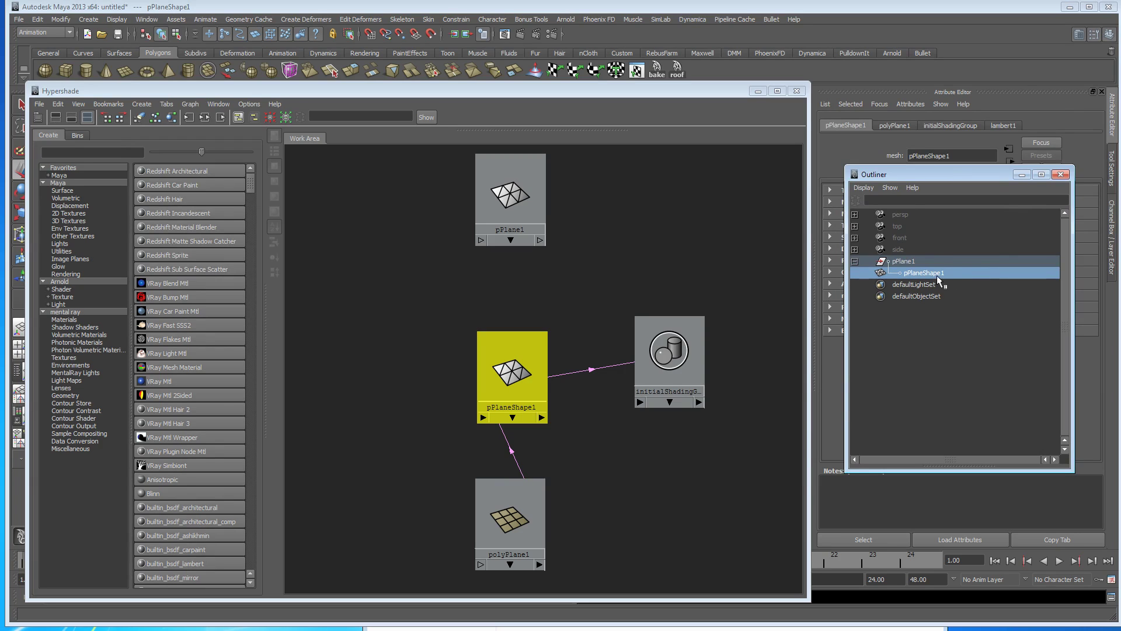
middle_drag(933, 278, 517, 377)
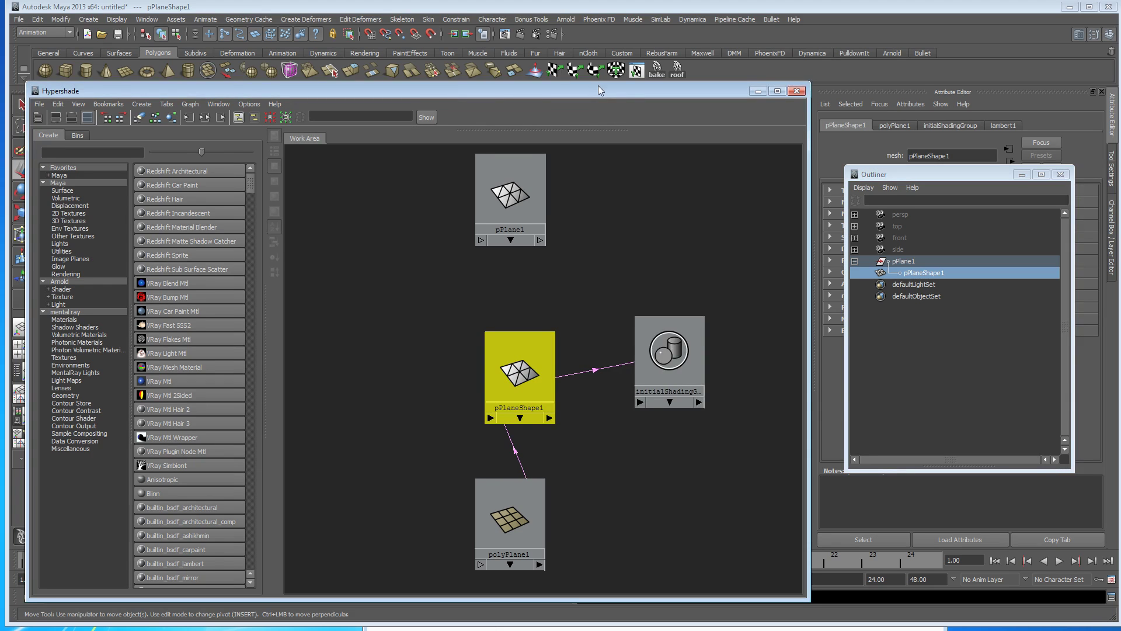
drag(598, 85, 541, 76)
click(593, 349)
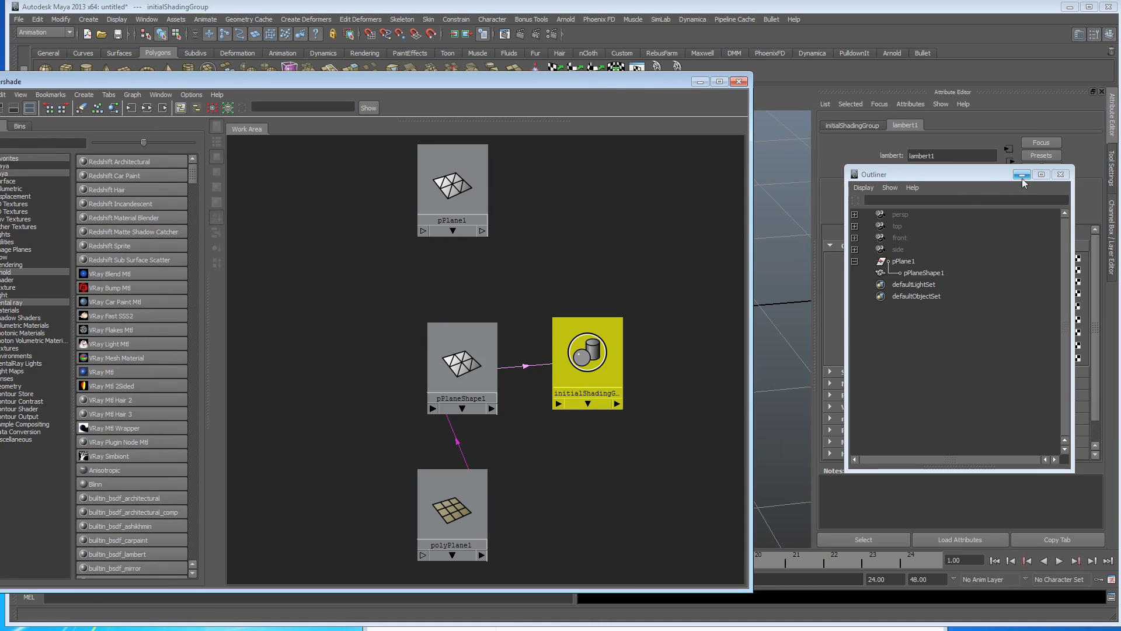
drag(986, 175, 739, 196)
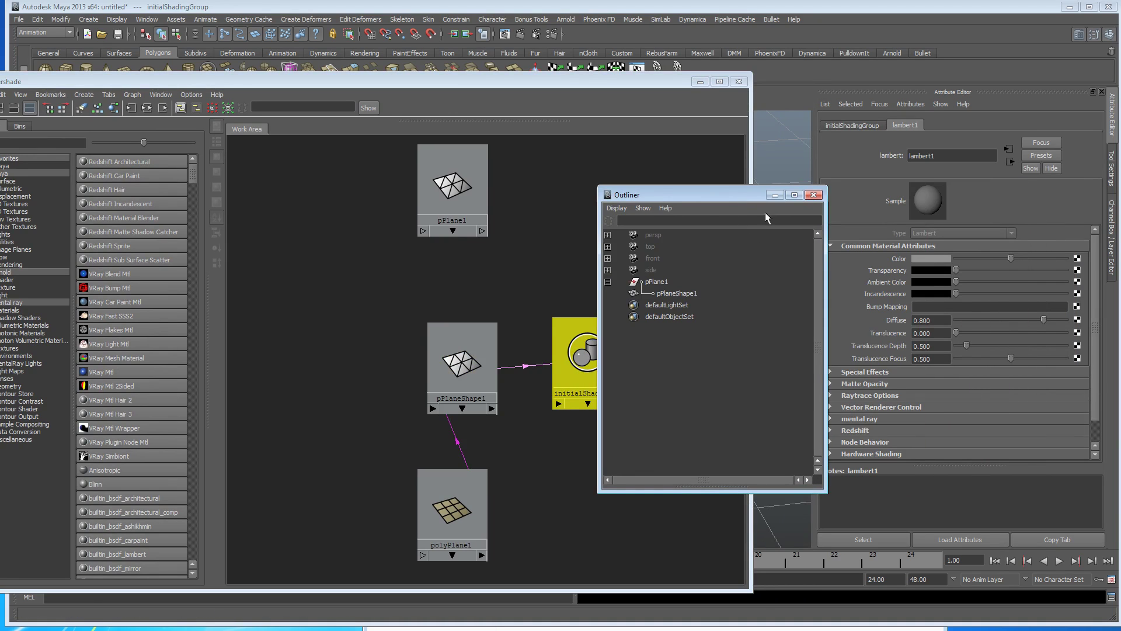
click(814, 194)
click(582, 369)
drag(583, 369, 588, 367)
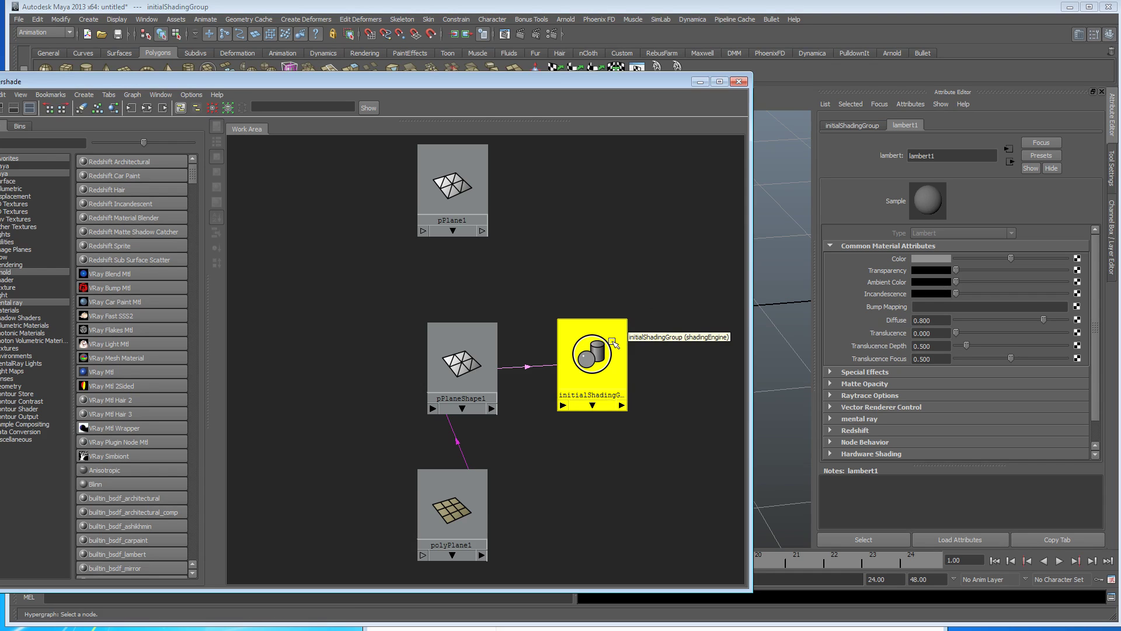
Create a new Blinn material, blinn2, in the Hypershade graph.
drag(474, 207, 489, 237)
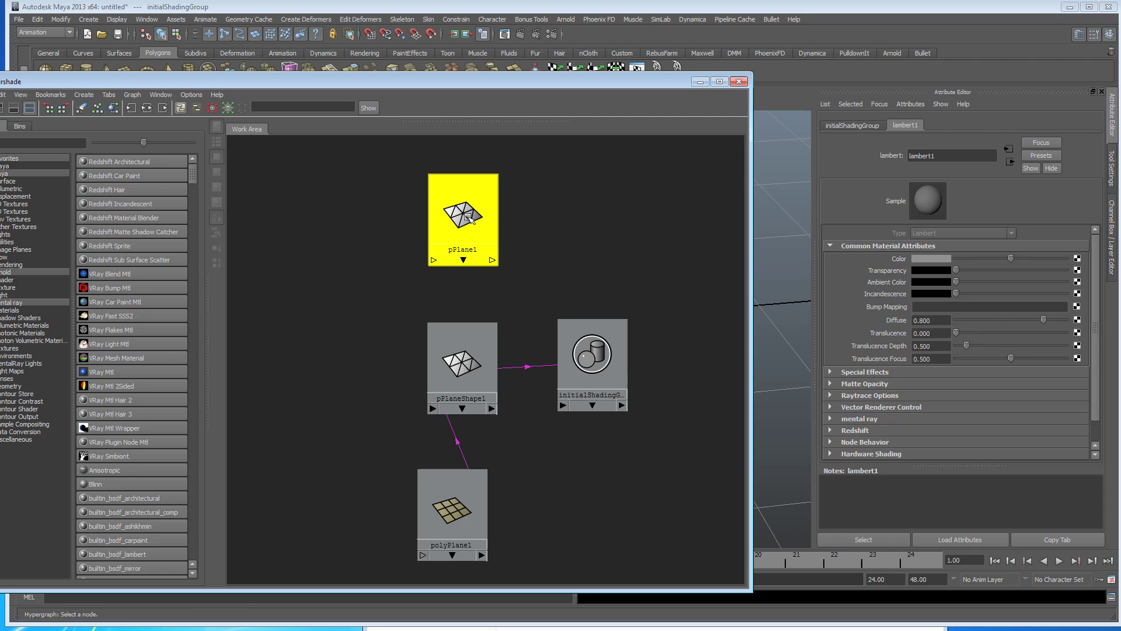
drag(504, 85, 613, 119)
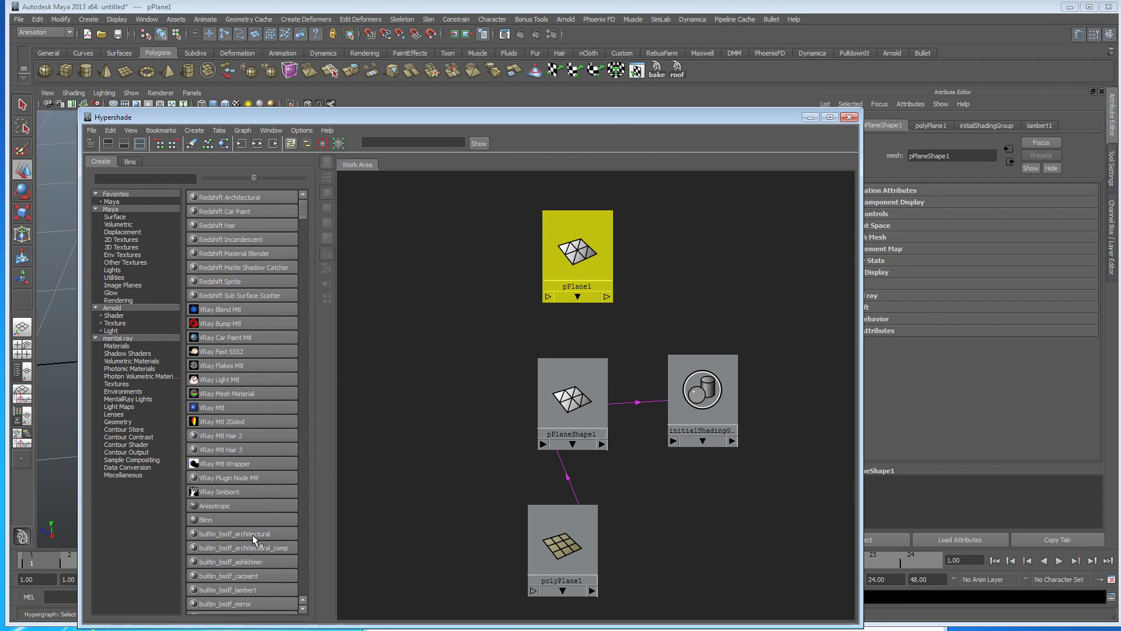
click(215, 516)
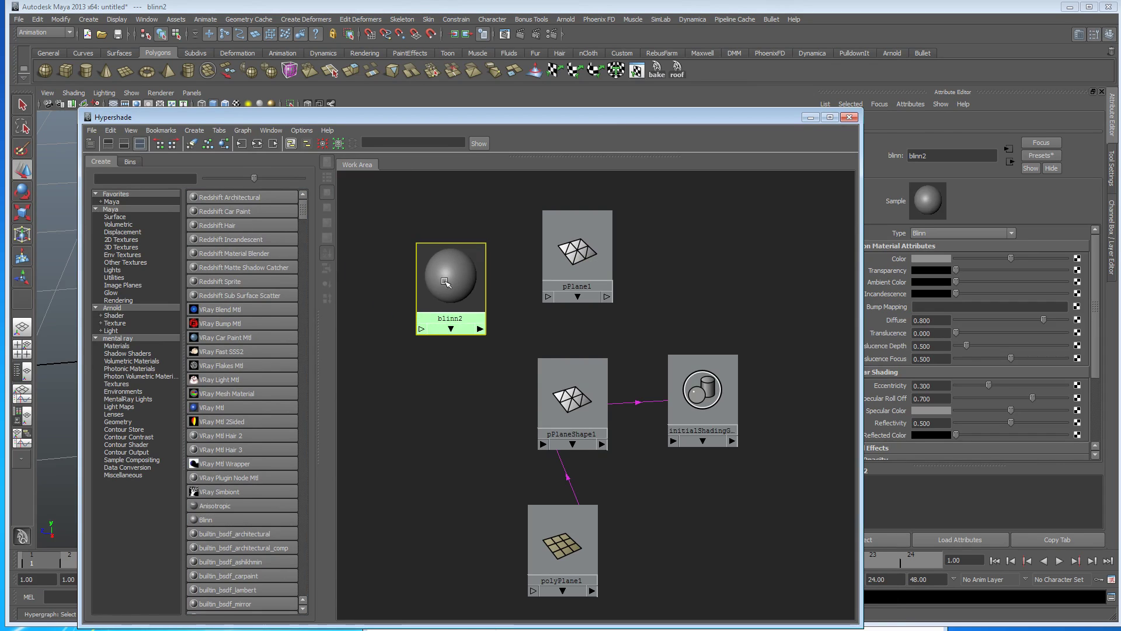
drag(398, 214, 475, 284)
Assign blinn2 to pPlane1 with Assign Material to Selection and check the viewport.
click(577, 257)
middle_drag(454, 275, 456, 276)
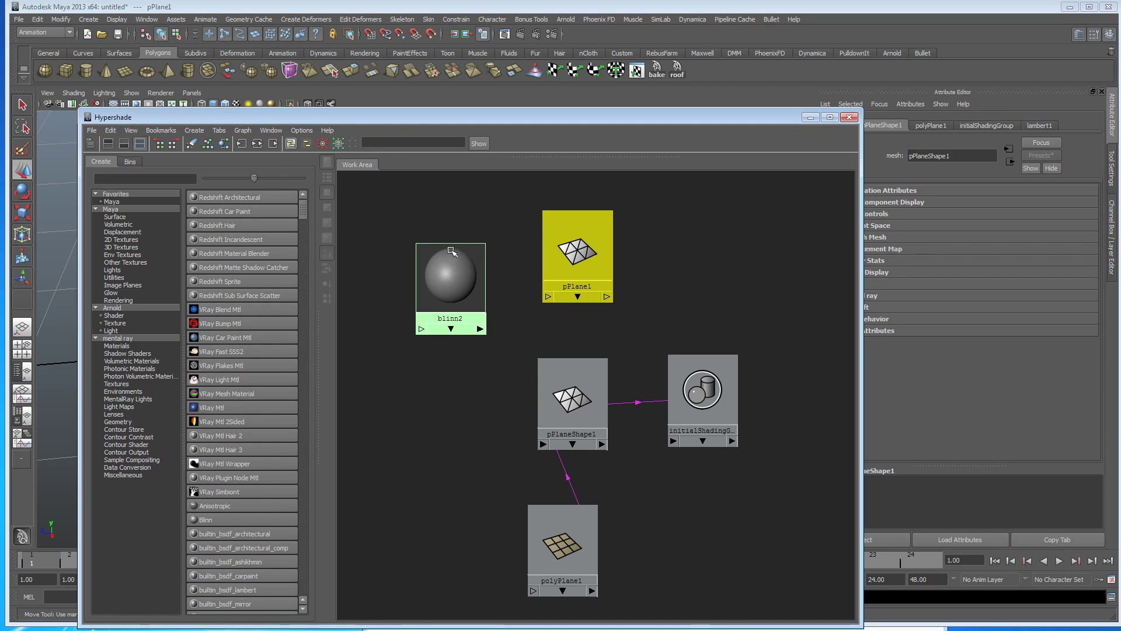
right_click(455, 251)
drag(528, 118, 509, 384)
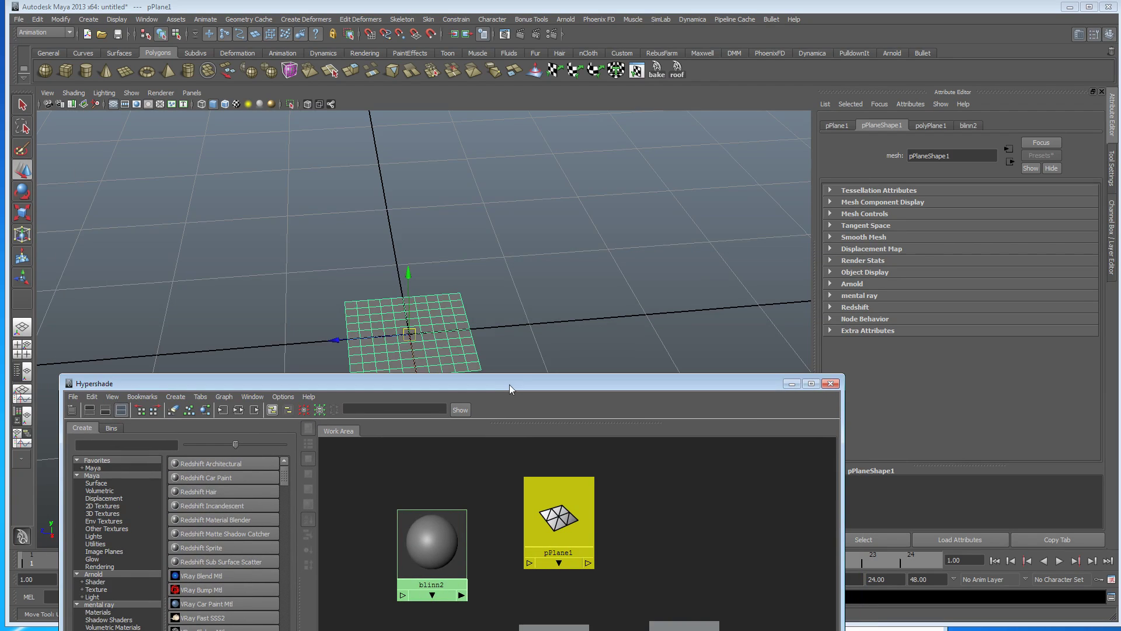
Graph the plane's connections and arrange pPlane1 above pPlaneShape1 with blinn2SG beside it.
click(244, 412)
drag(430, 385, 418, 65)
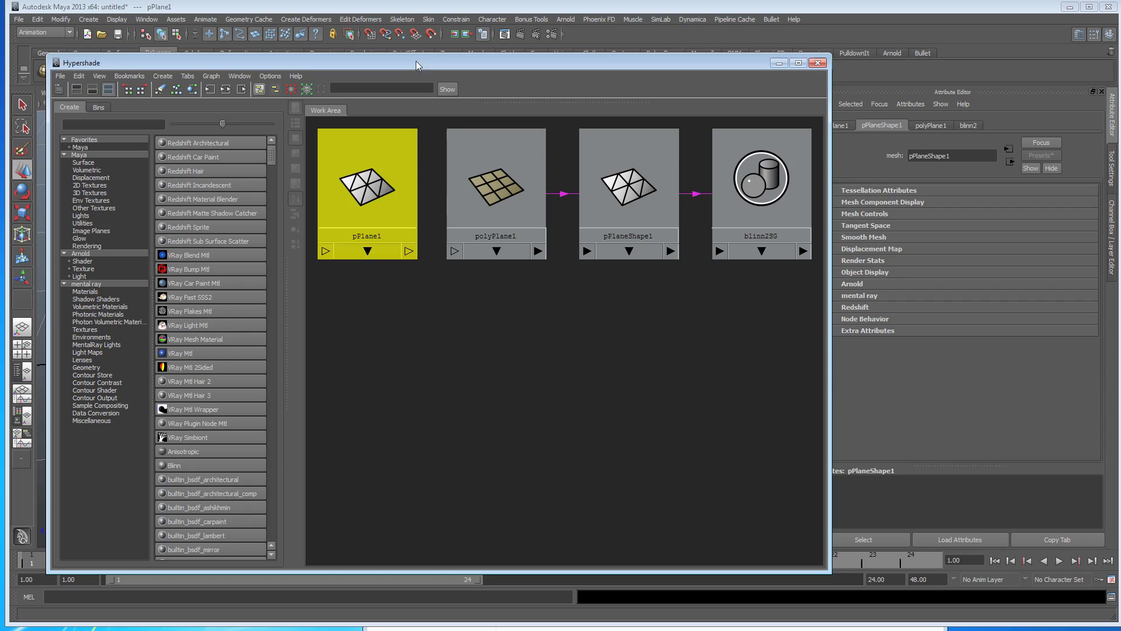
drag(487, 217, 390, 529)
drag(634, 201, 451, 317)
drag(393, 222, 491, 216)
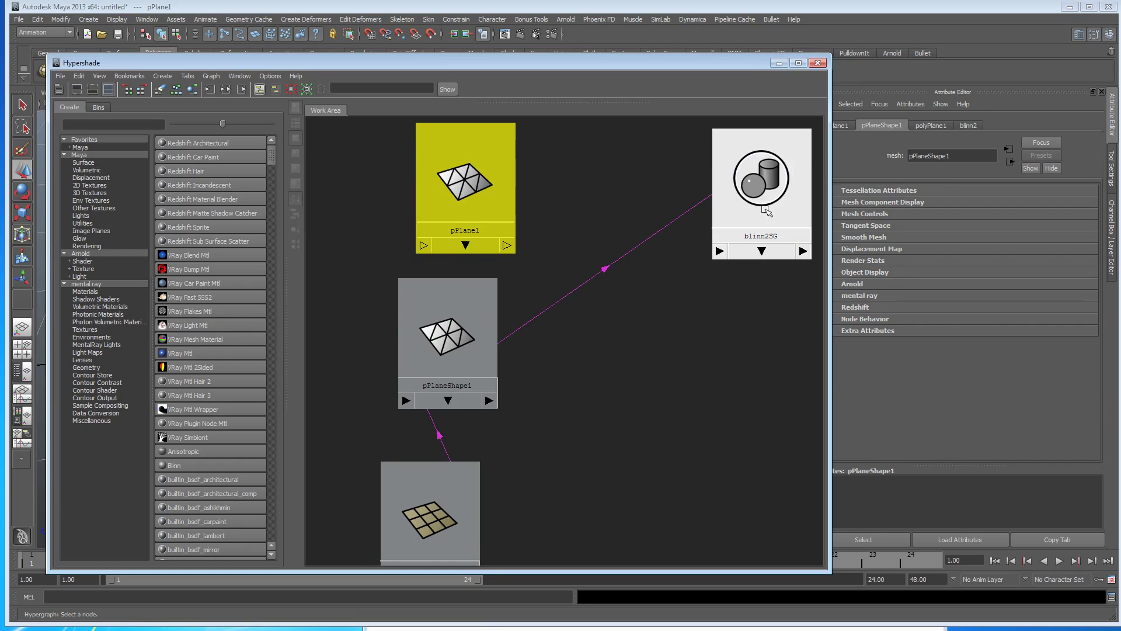
drag(765, 211, 610, 378)
drag(608, 339, 643, 334)
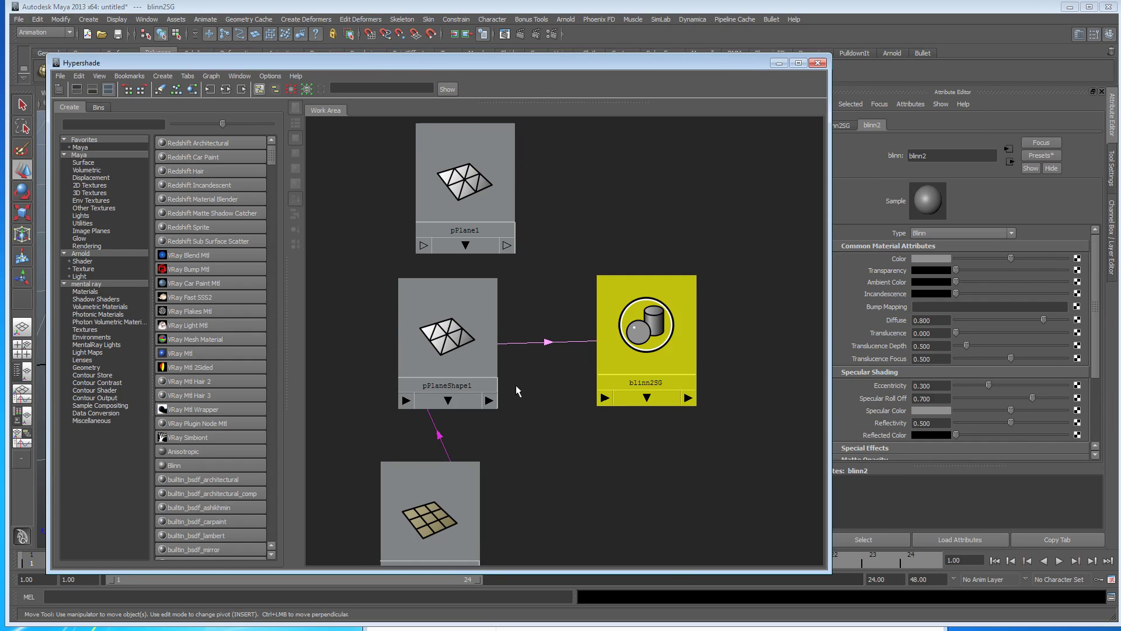
click(601, 344)
drag(658, 340, 649, 341)
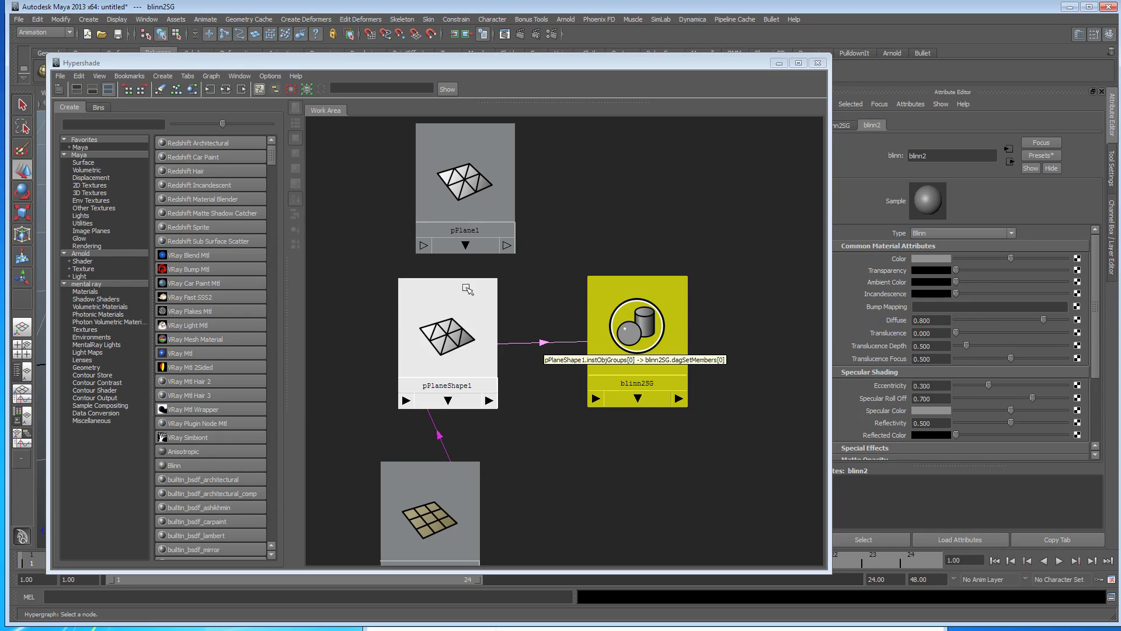
drag(443, 347, 447, 341)
drag(467, 187, 455, 187)
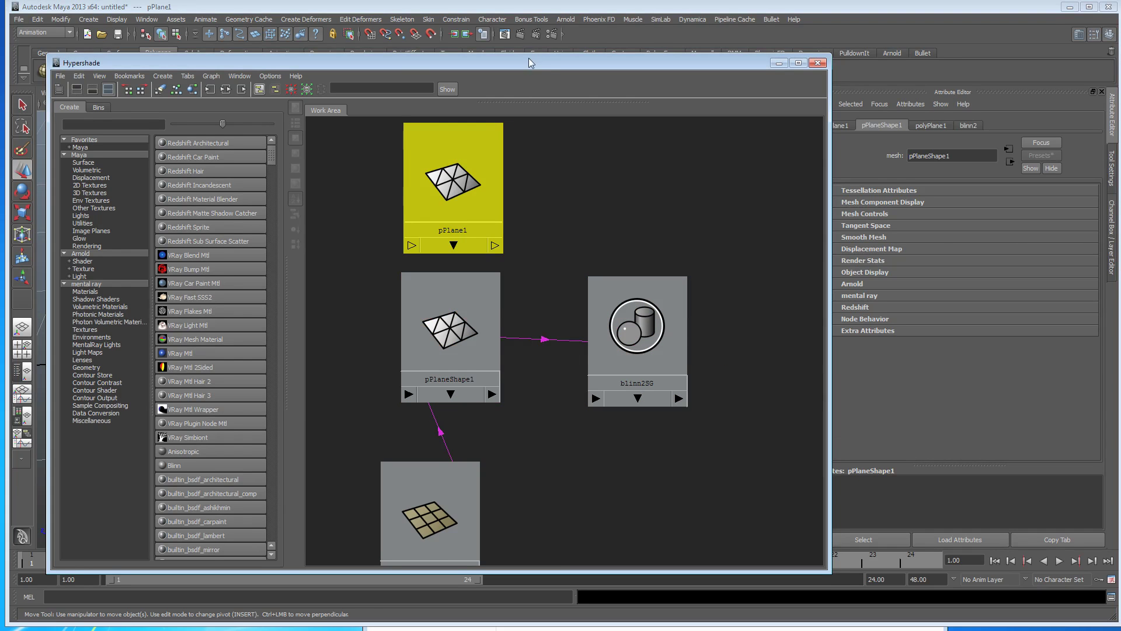
Recentre the graph, stack polyPlane1 under pPlaneShape1, align blinn2SG, and marquee-select all four nodes.
drag(531, 62, 507, 94)
scroll(540, 362, down, 2)
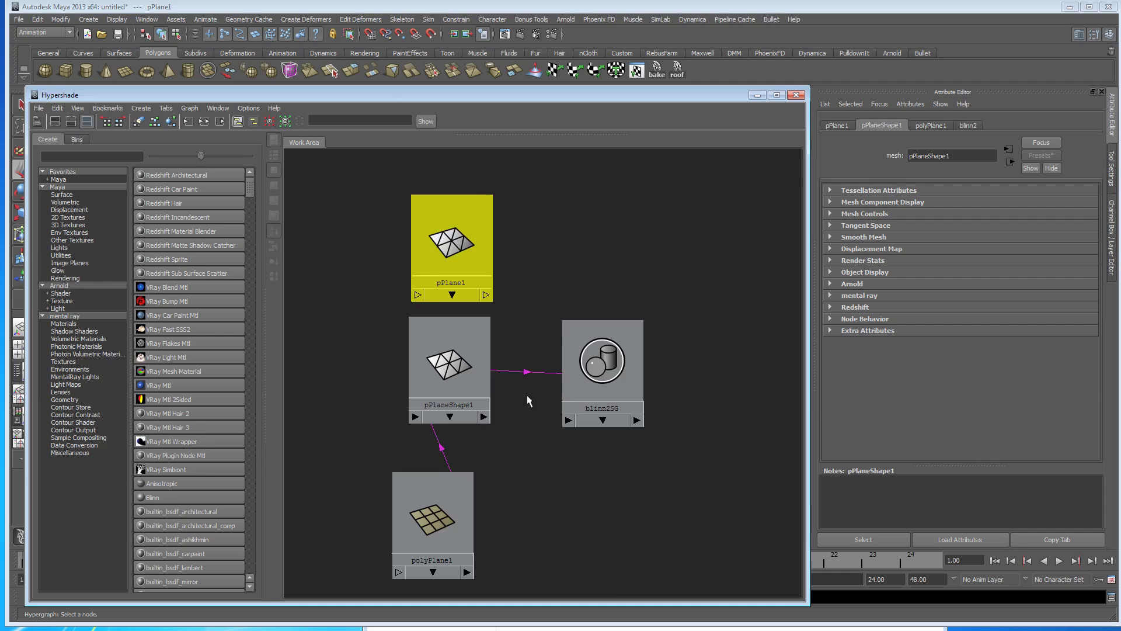
scroll(527, 395, down, 2)
alt+middle_drag(528, 441, 513, 410)
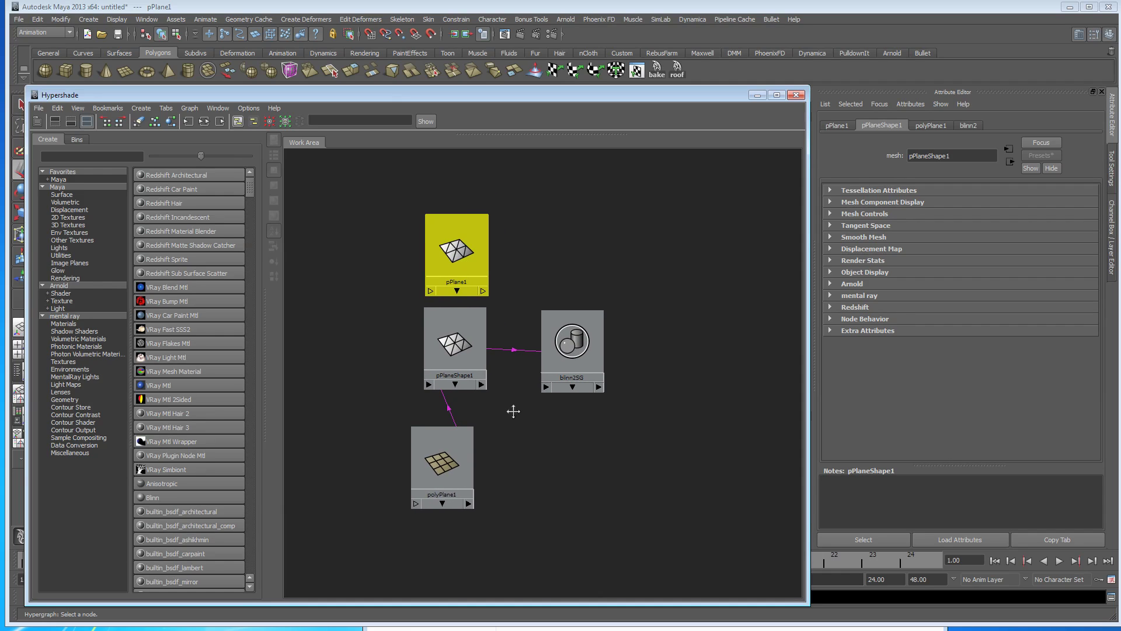
drag(451, 447, 466, 476)
drag(459, 351, 460, 388)
drag(566, 342, 550, 381)
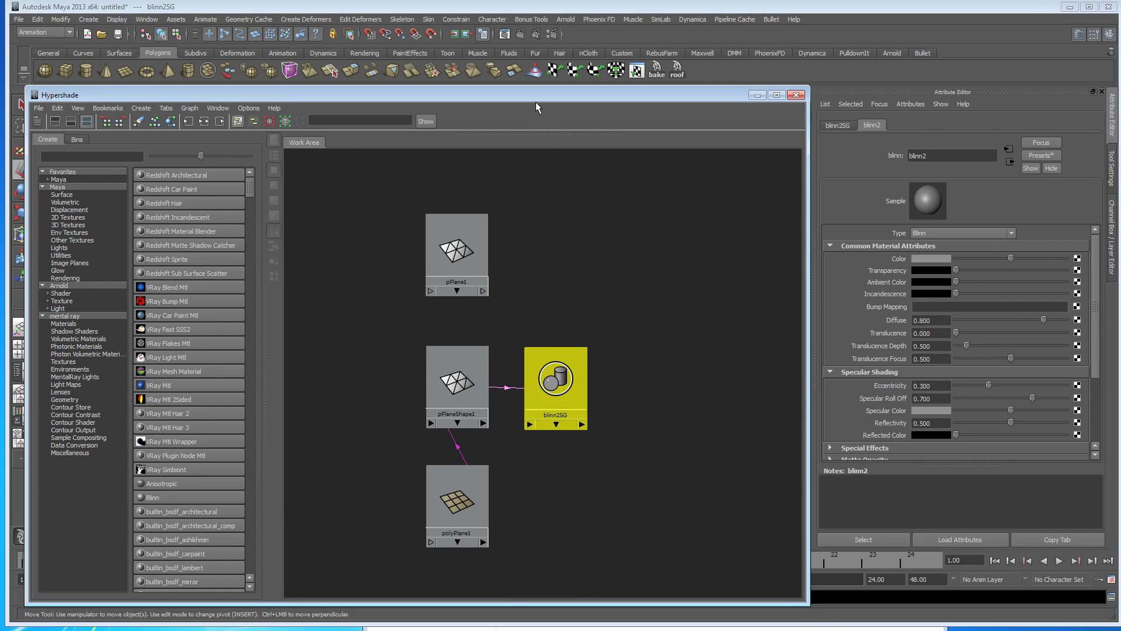
drag(537, 105, 538, 134)
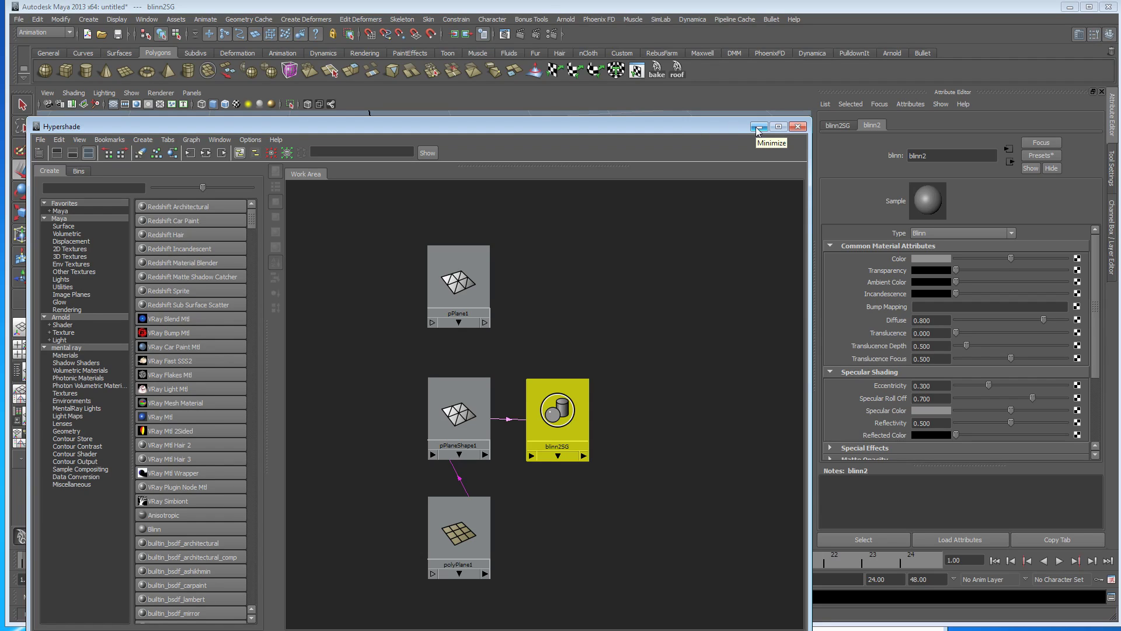
drag(380, 218, 592, 578)
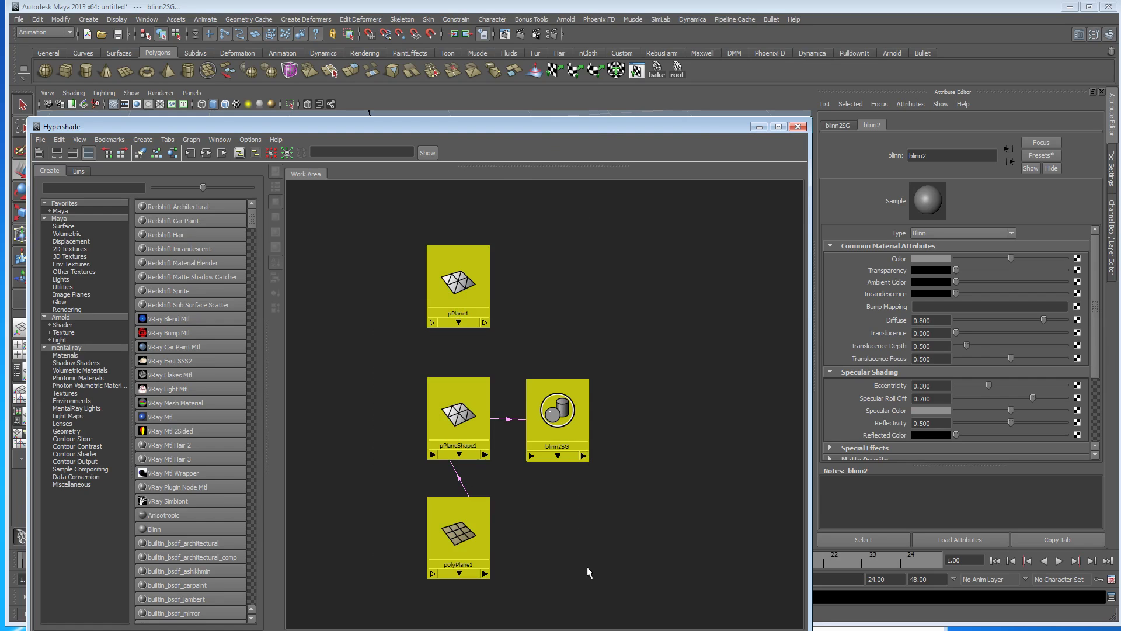
Hide the shading window and add a lattice deformer to the plane.
click(759, 127)
alt+drag(420, 401, 351, 388)
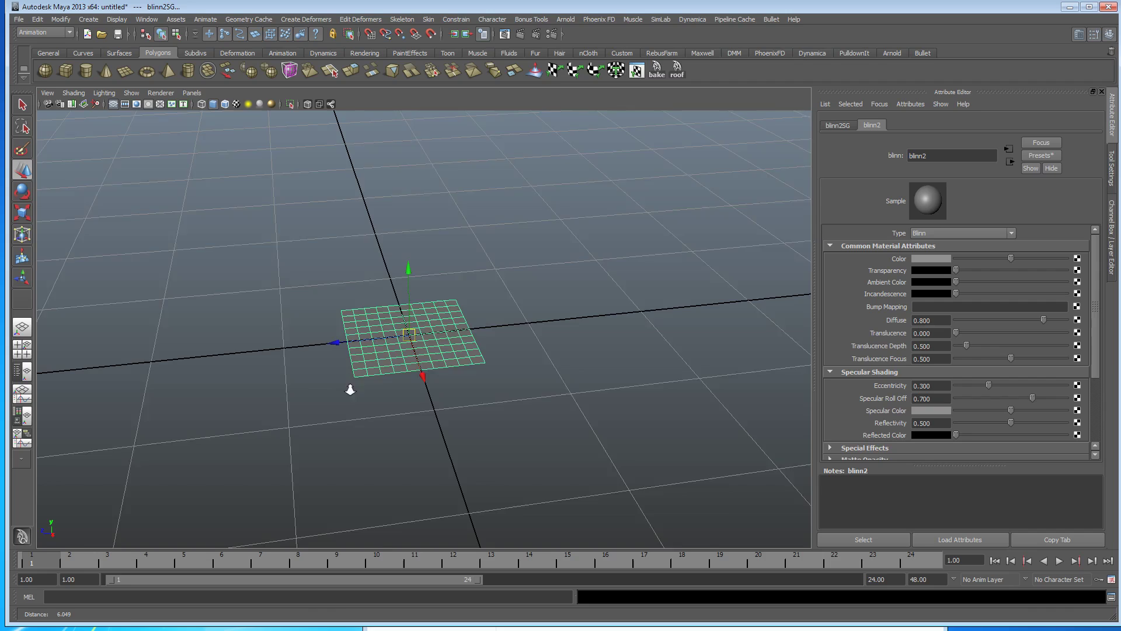
alt+right_drag(351, 388, 621, 395)
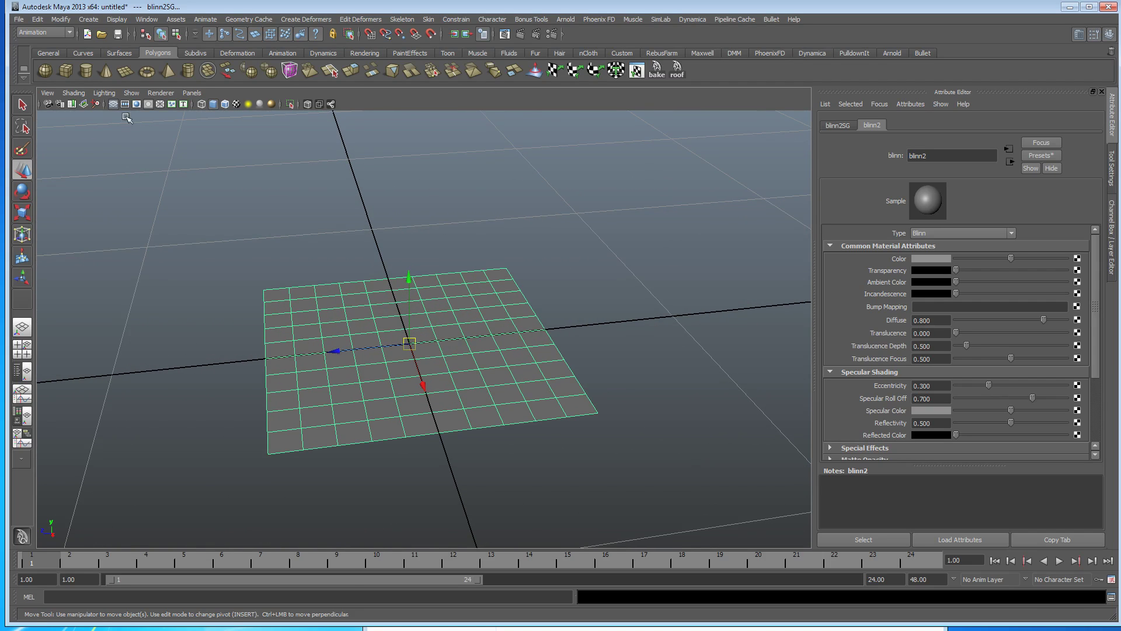
click(297, 20)
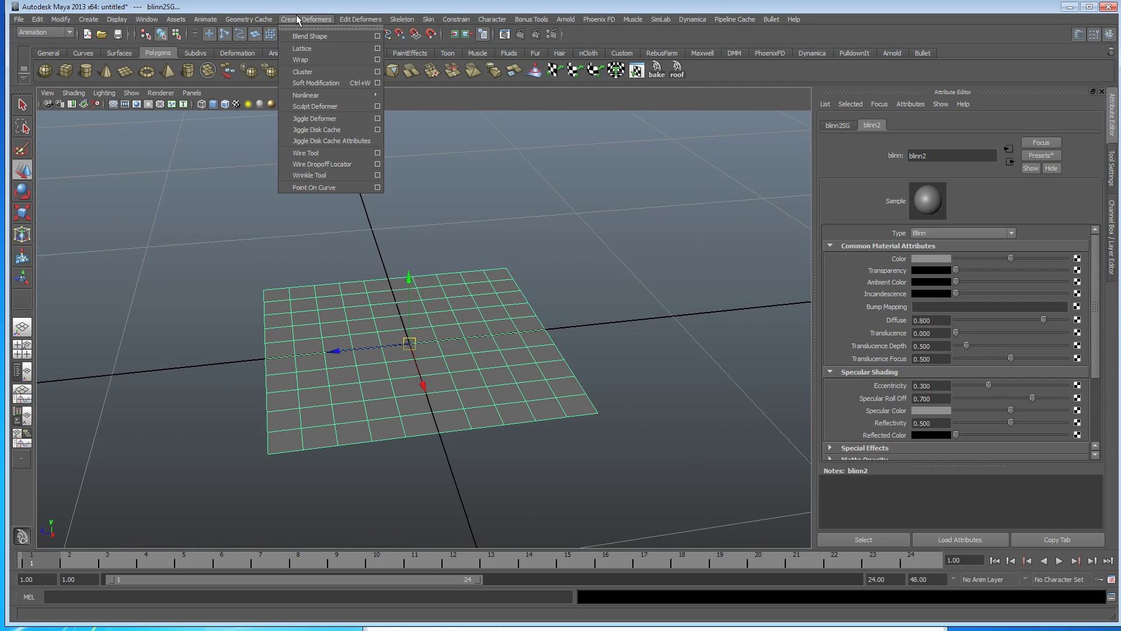
click(310, 49)
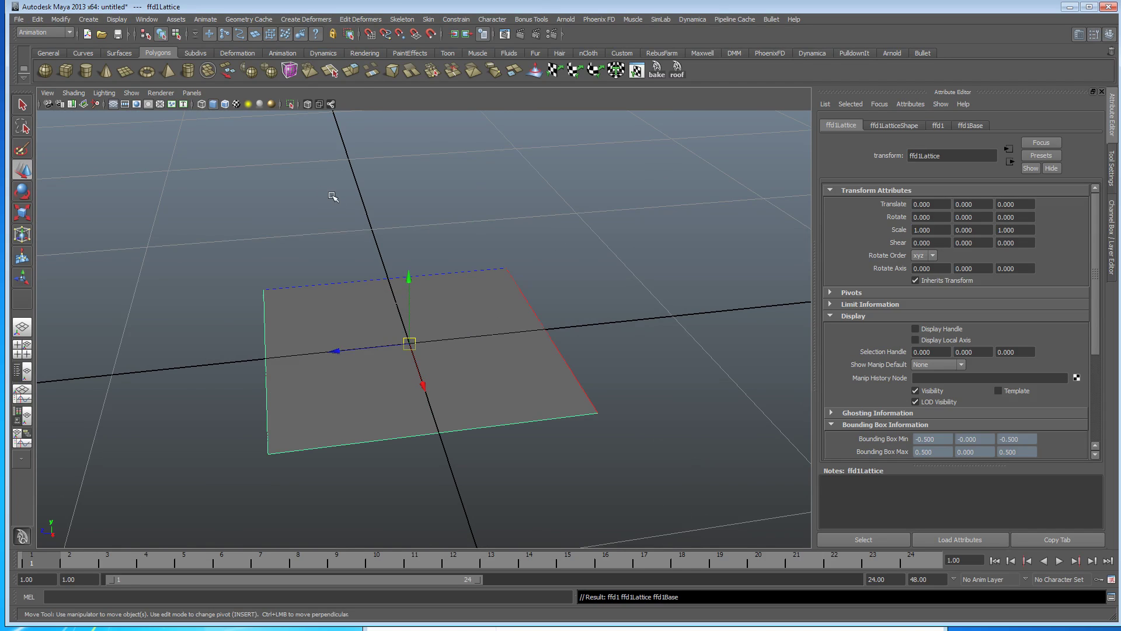
Select one edge row of lattice points and raise it along Y to skew the plane.
alt+drag(333, 192, 353, 267)
alt+drag(288, 456, 319, 443)
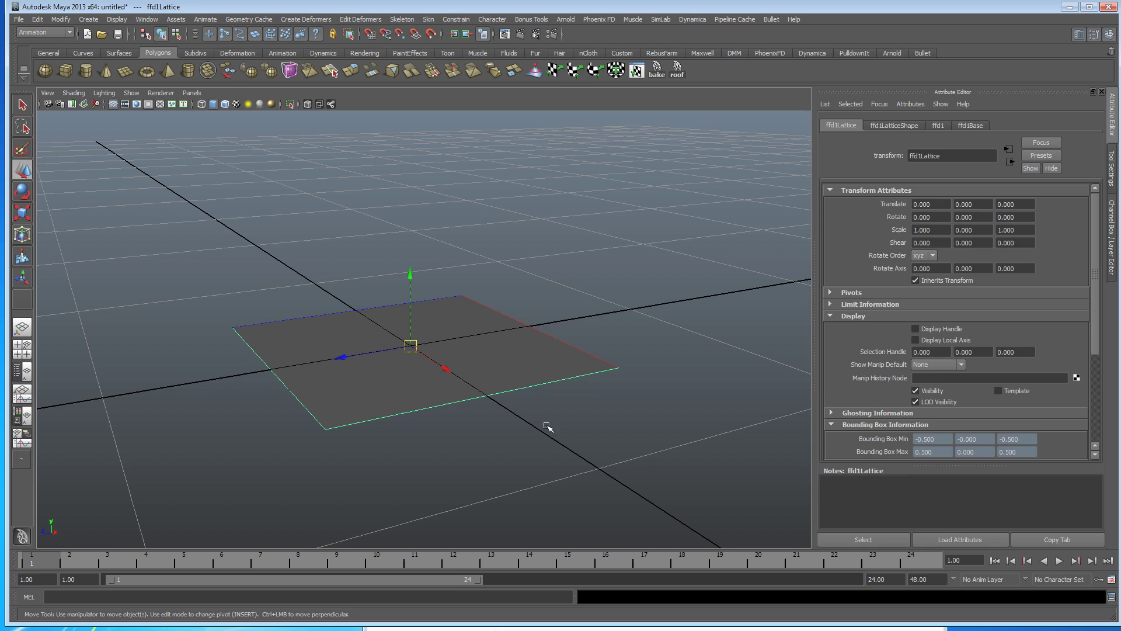
click(914, 130)
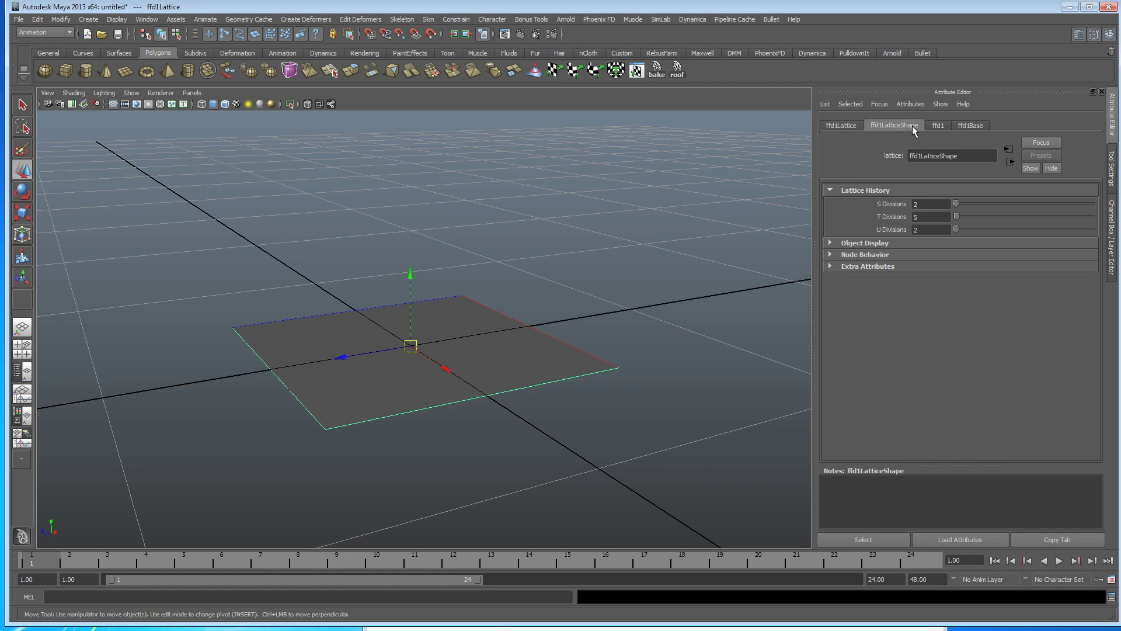
alt+drag(467, 248, 457, 276)
right_drag(462, 281, 463, 258)
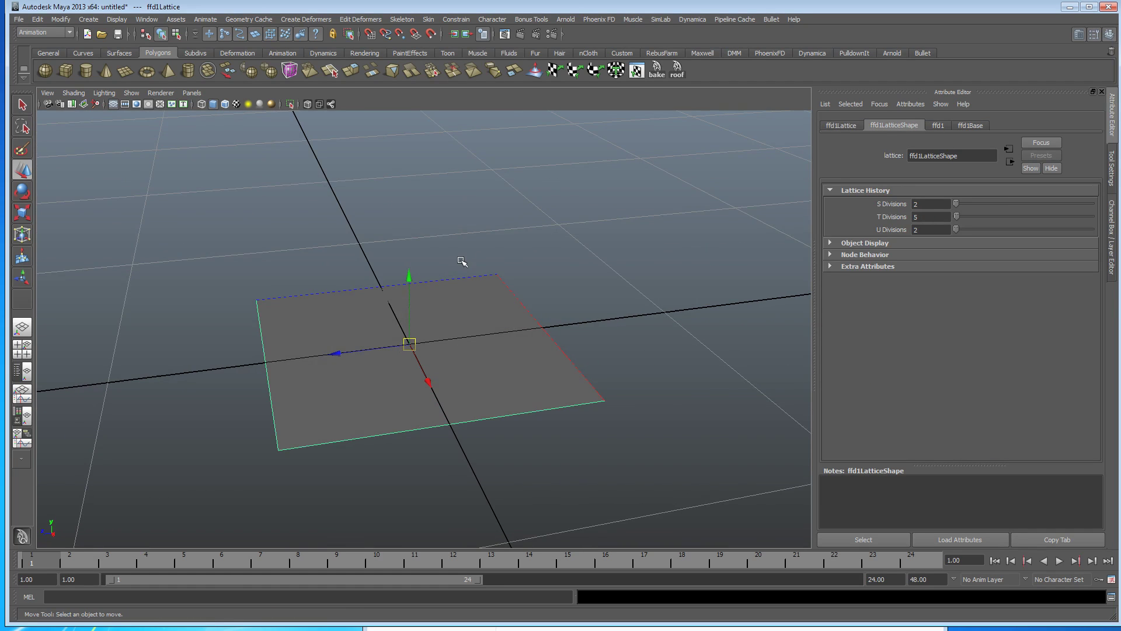
drag(463, 257, 583, 310)
drag(503, 207, 457, 345)
Deselect the lattice points and select the deformed plane pPlane1.
click(694, 312)
alt+drag(693, 312, 447, 293)
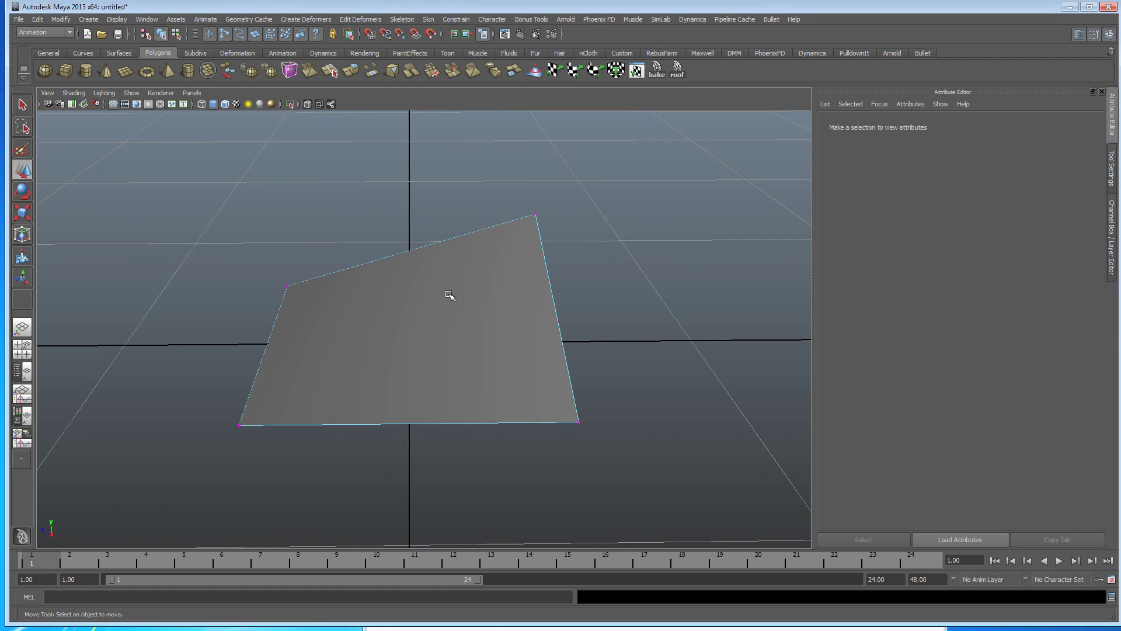
click(447, 292)
Open the Hypershade and graph pPlane1's input and output connections.
click(147, 21)
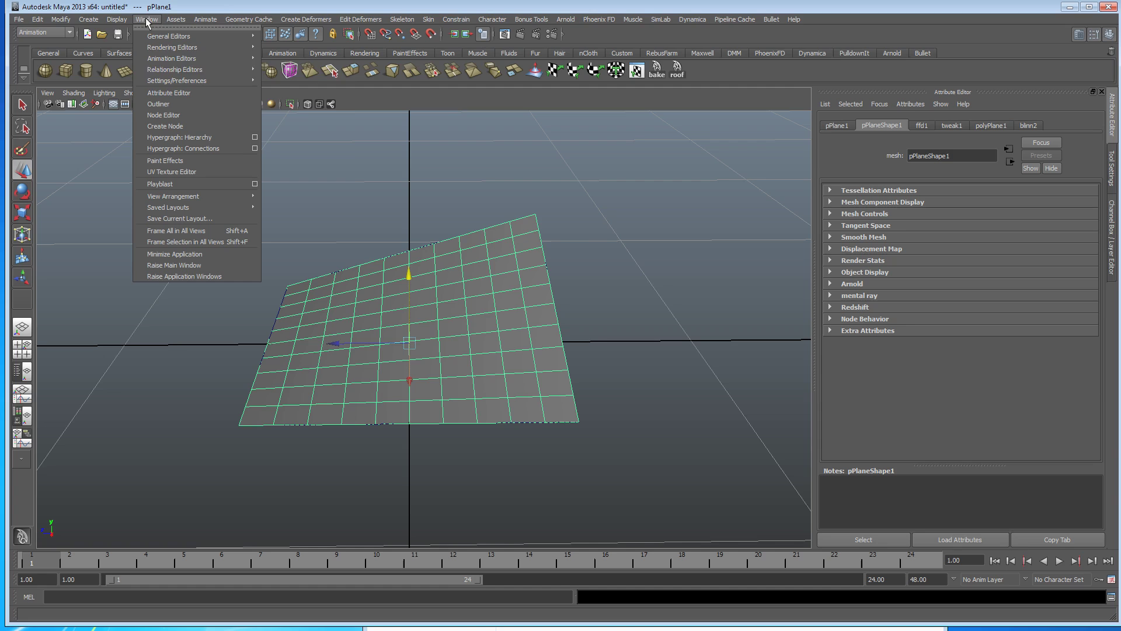
mouse_move(216, 46)
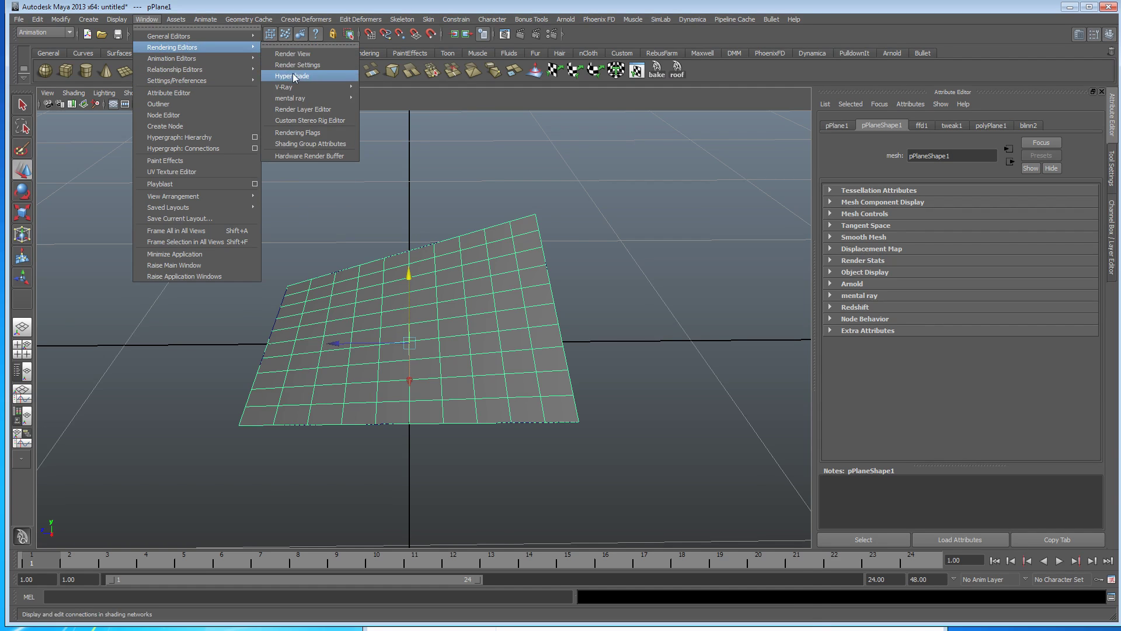
click(293, 74)
drag(398, 131, 449, 109)
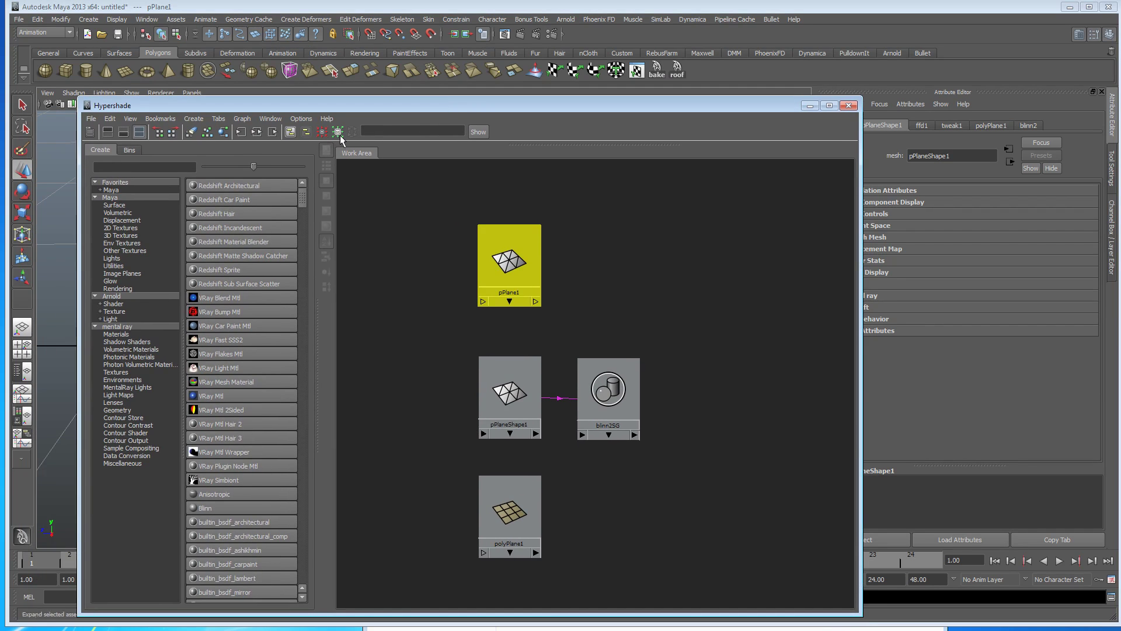
click(258, 133)
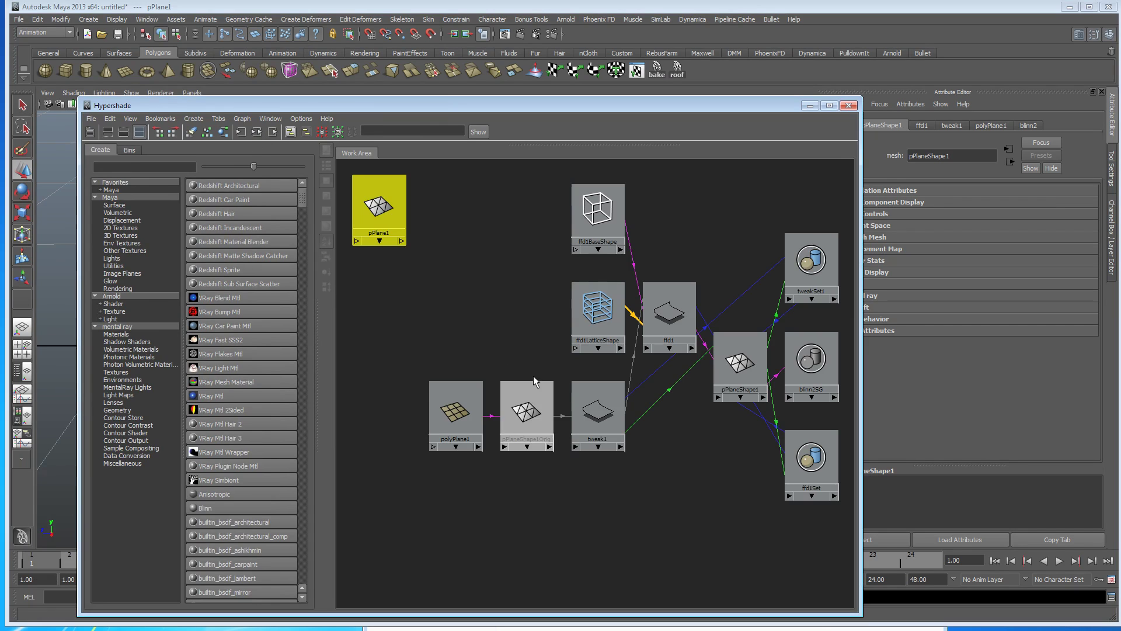
scroll(430, 313, down, 4)
alt+middle_drag(455, 352, 459, 325)
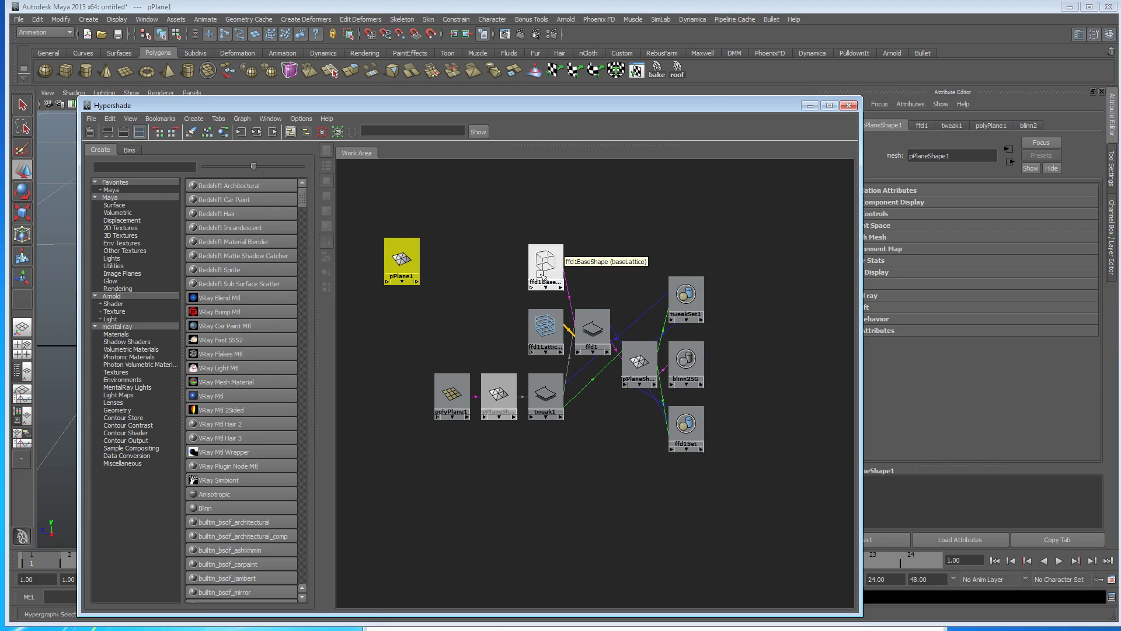
Reposition the Hypershade window and nudge the pPlane1 node within the graph.
drag(526, 103, 499, 78)
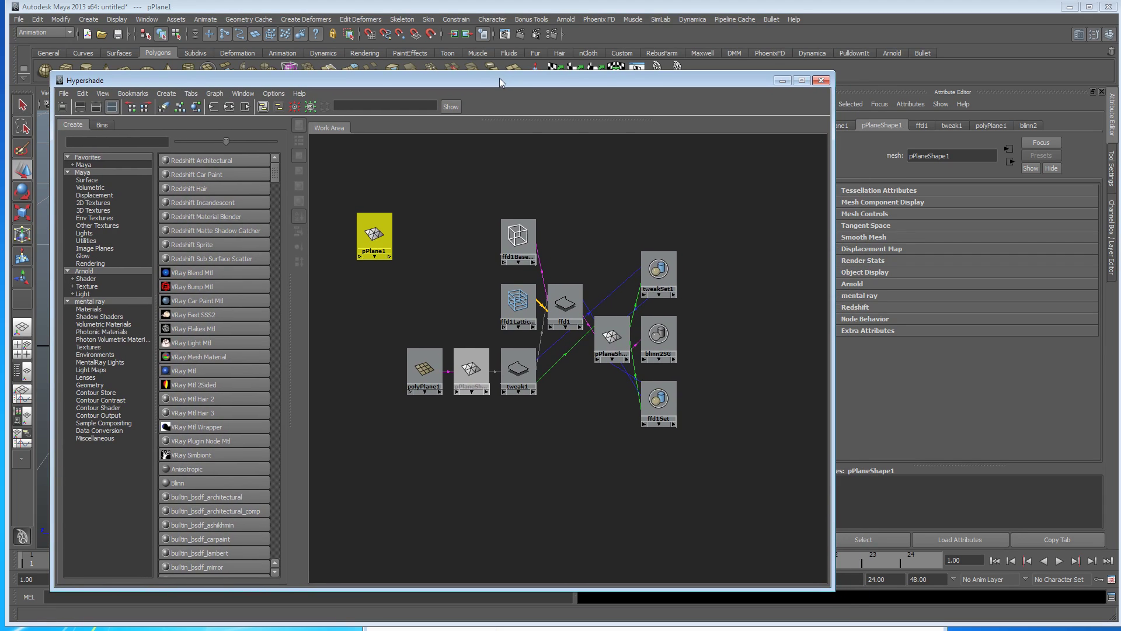
drag(383, 232, 403, 209)
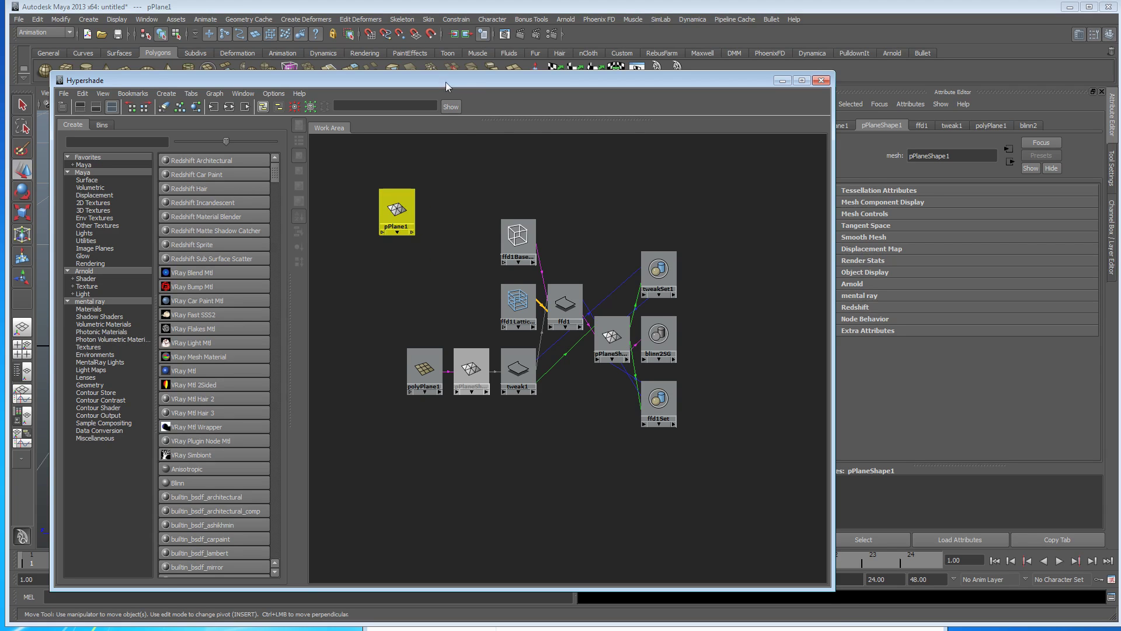
drag(446, 87, 452, 412)
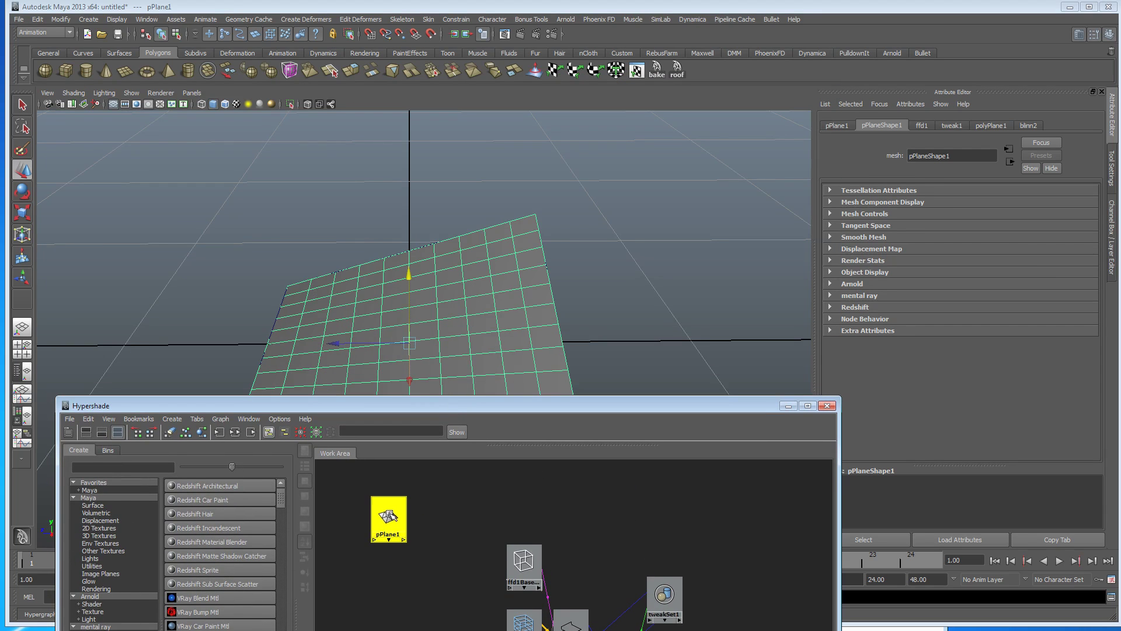
drag(390, 517, 388, 520)
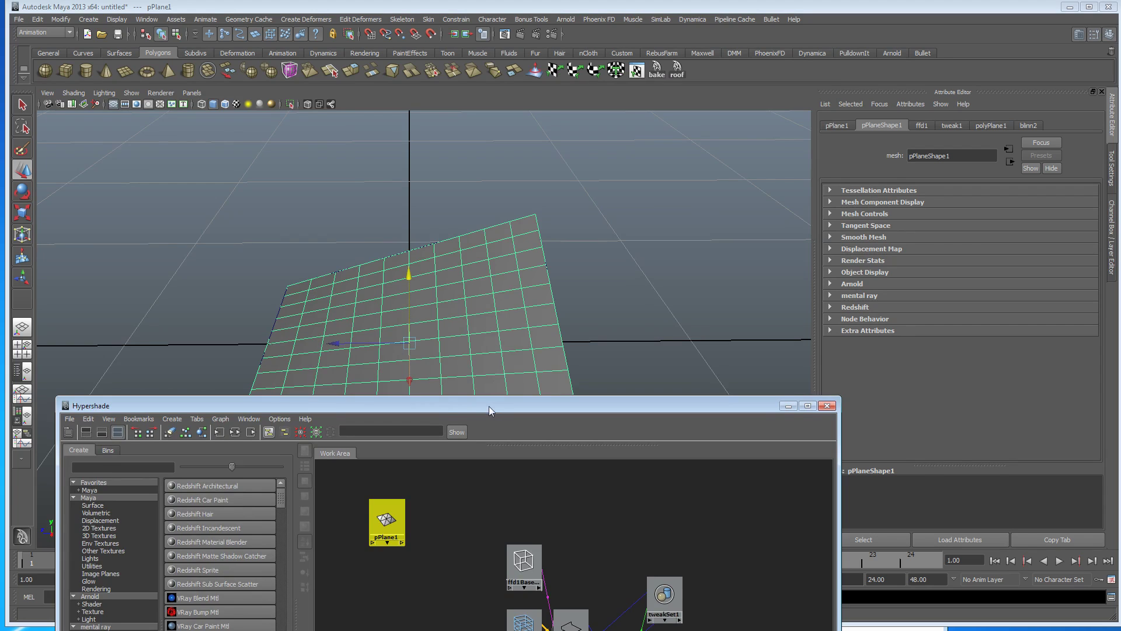
drag(489, 411, 467, 95)
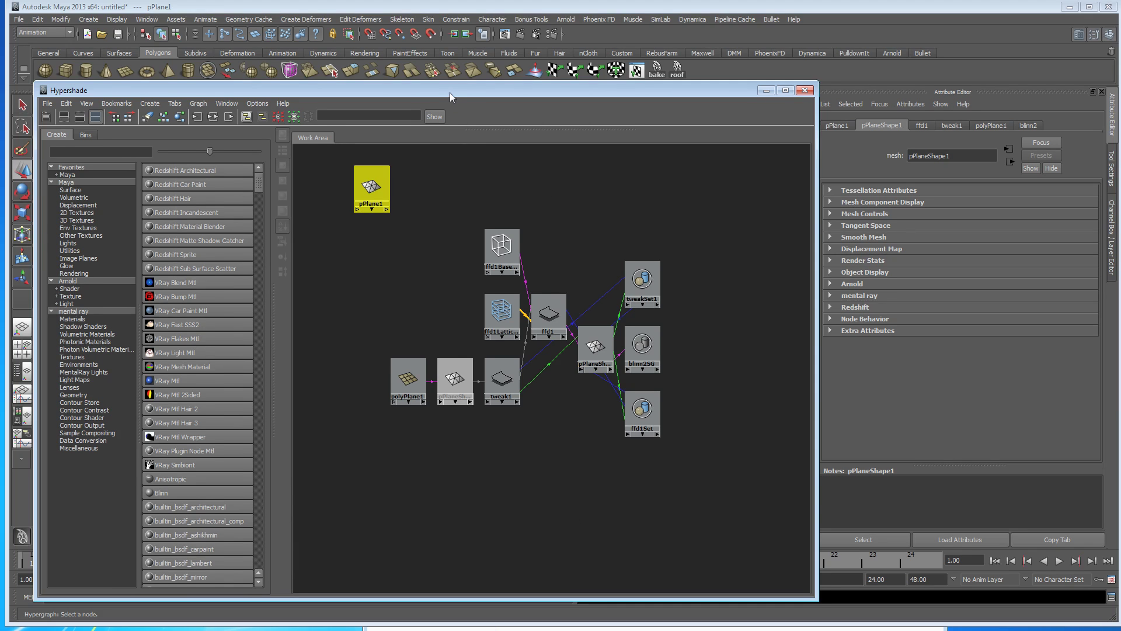
drag(449, 92, 443, 83)
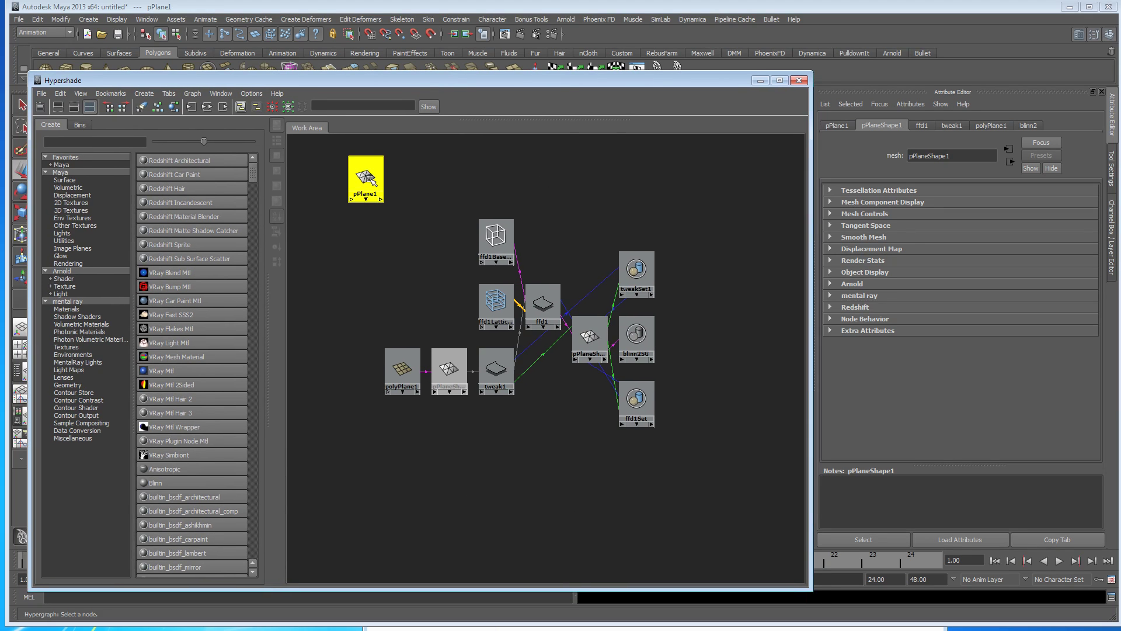
mouse_move(371, 177)
mouse_down()
mouse_move(319, 183)
mouse_move(381, 172)
mouse_up()
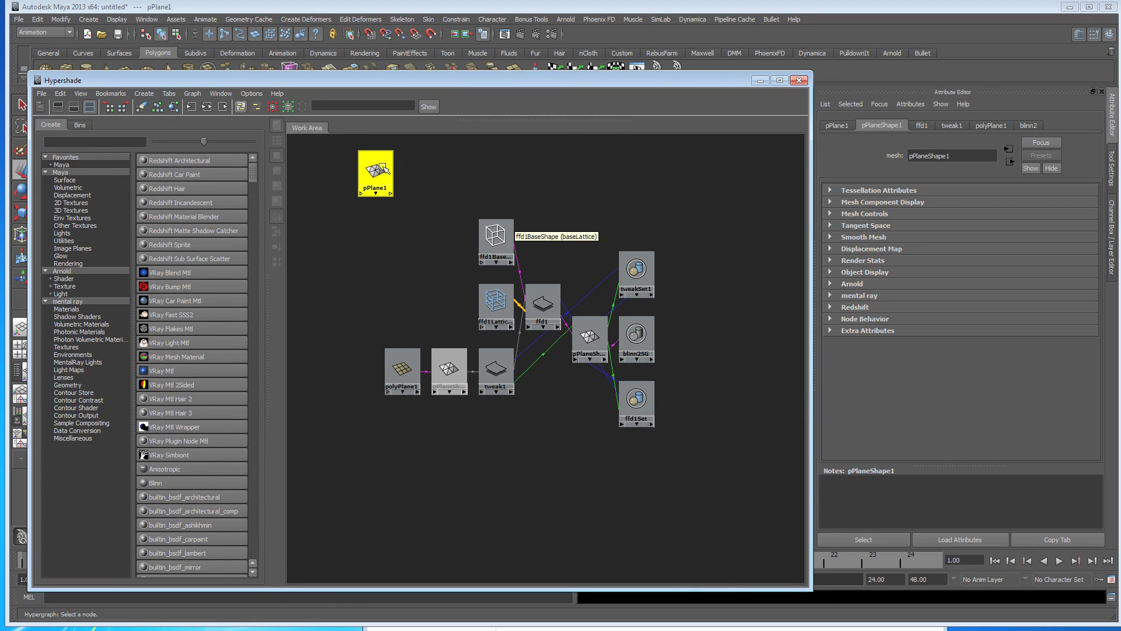
drag(379, 171, 377, 170)
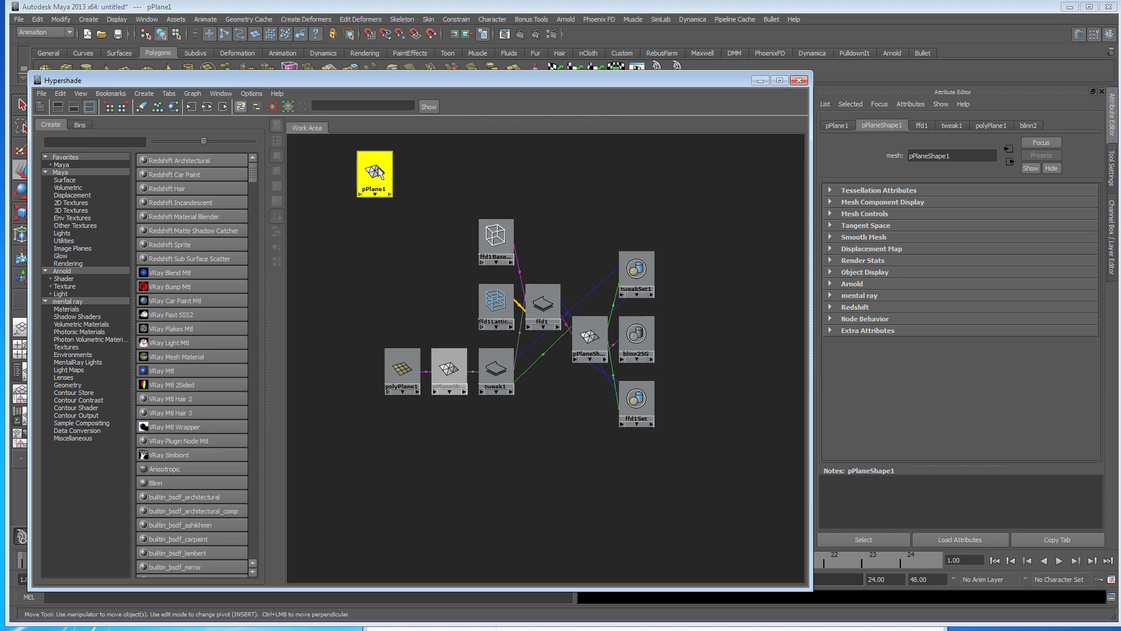
Drag polyPlane1 and pPlaneShape1Orig lower left, and pPlaneShape1 up beside blinn2SG.
drag(407, 371, 352, 330)
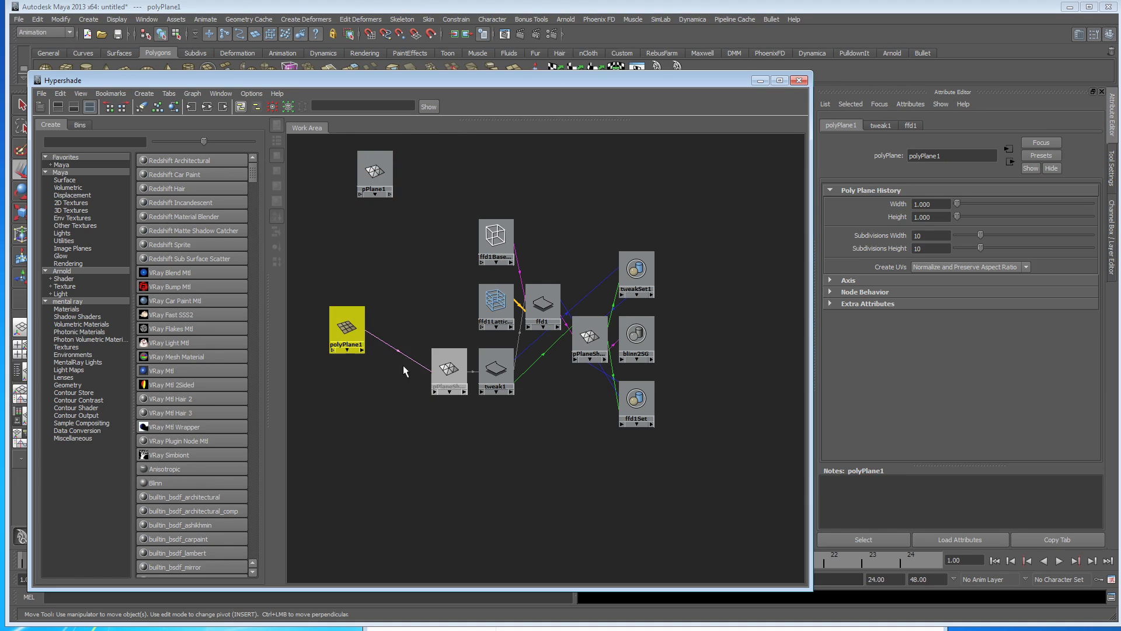
drag(450, 368, 410, 393)
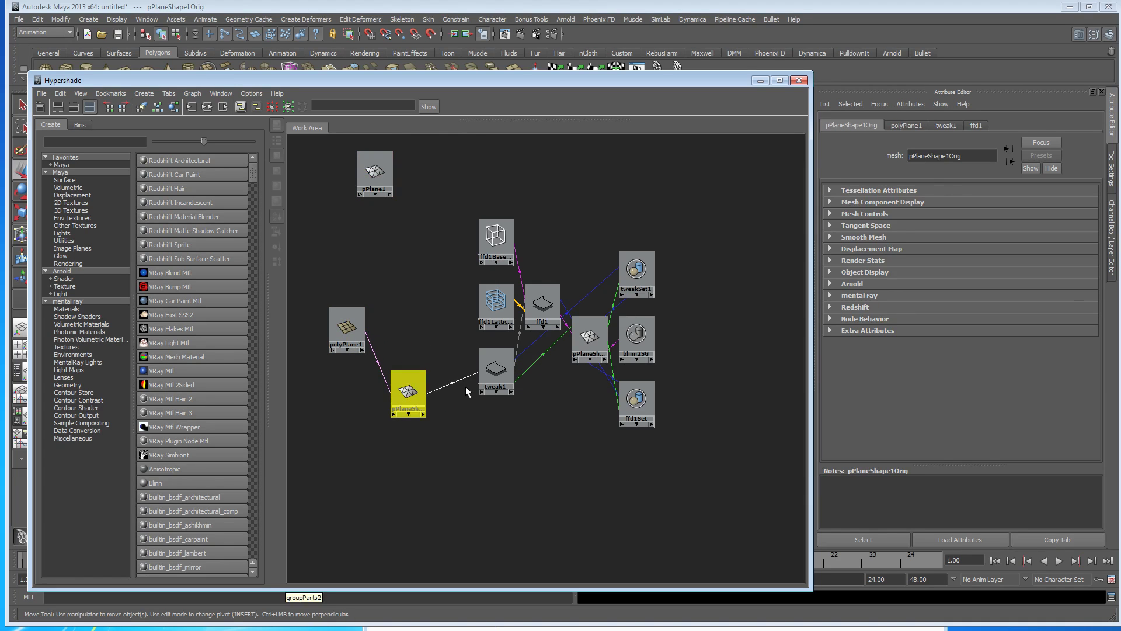
drag(592, 346, 516, 451)
drag(638, 338, 447, 248)
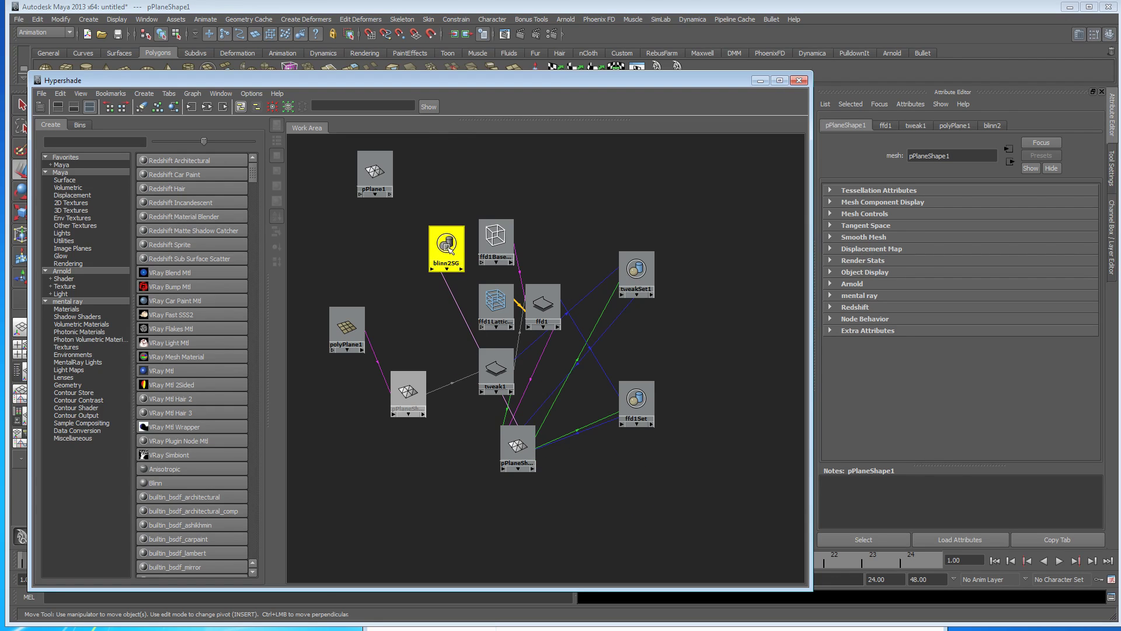
drag(543, 448, 387, 242)
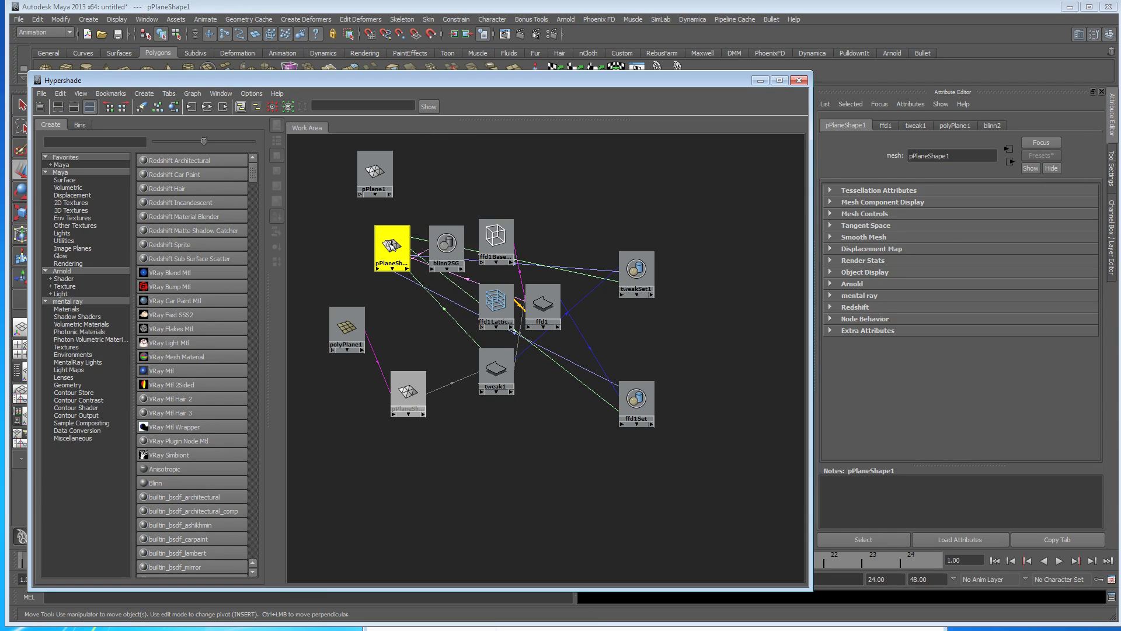
Put pPlane1 on top with pPlaneShape1 beneath it and polyPlane1 lower down.
alt+right_drag(427, 334, 458, 350)
drag(489, 209, 708, 460)
alt+right_drag(519, 392, 1000, 393)
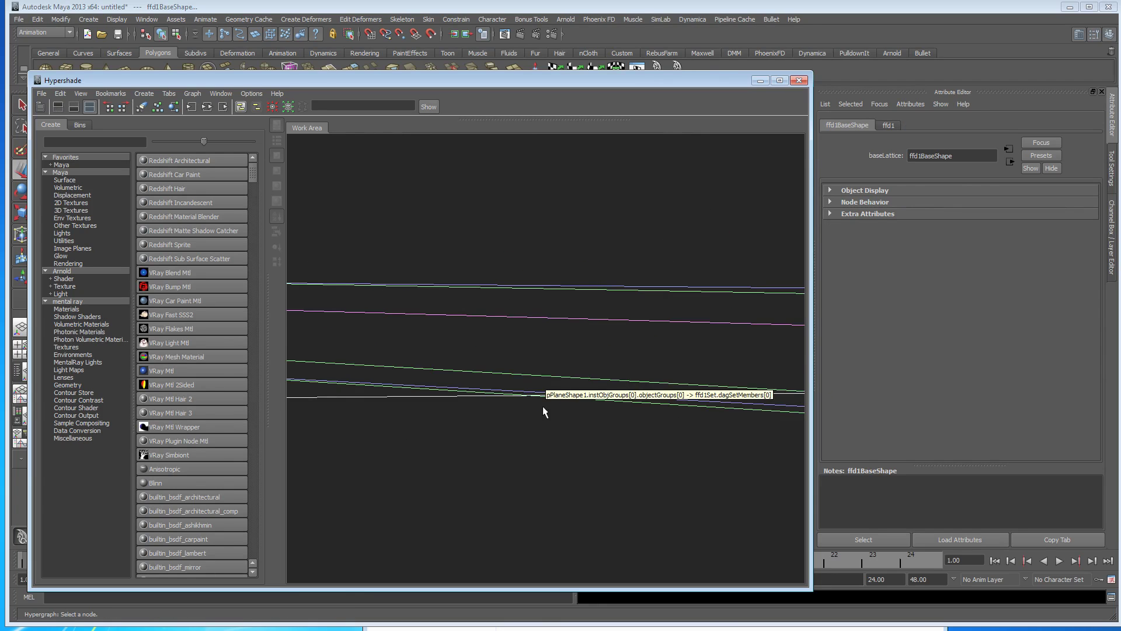
alt+right_drag(790, 441, 654, 451)
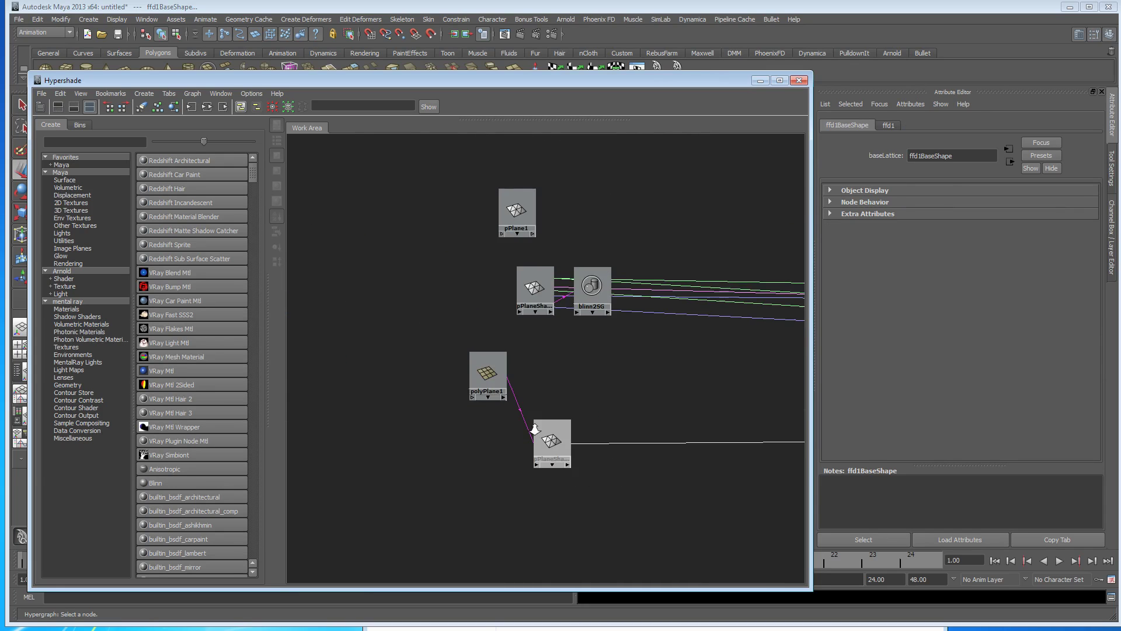
alt+middle_drag(653, 451, 566, 451)
click(435, 207)
drag(436, 208, 460, 196)
drag(455, 291, 536, 278)
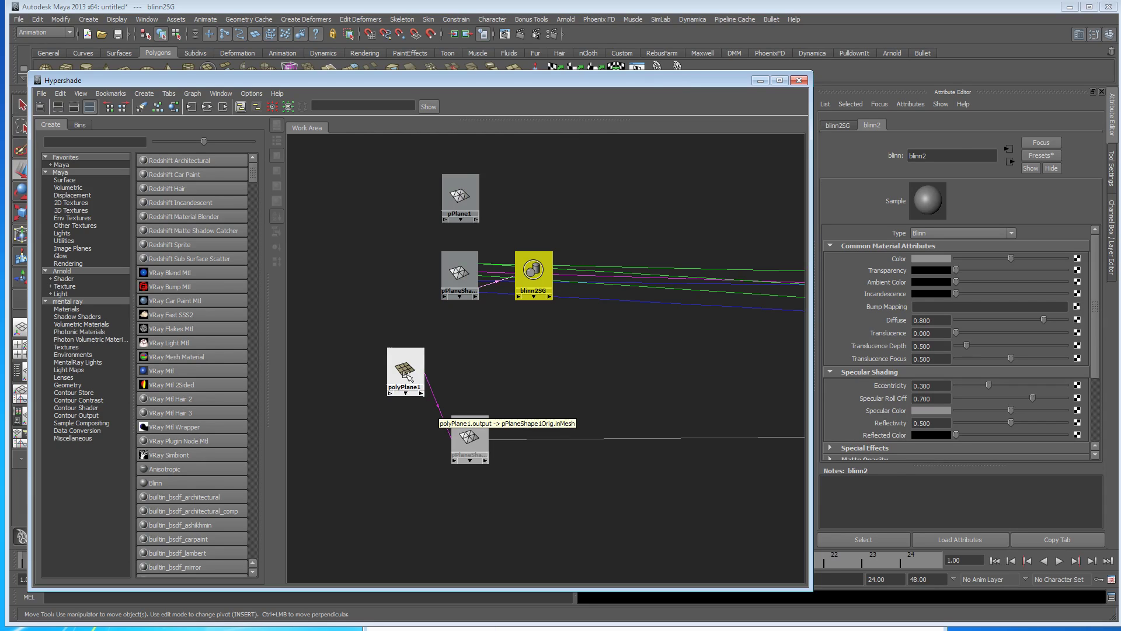
drag(407, 375, 408, 510)
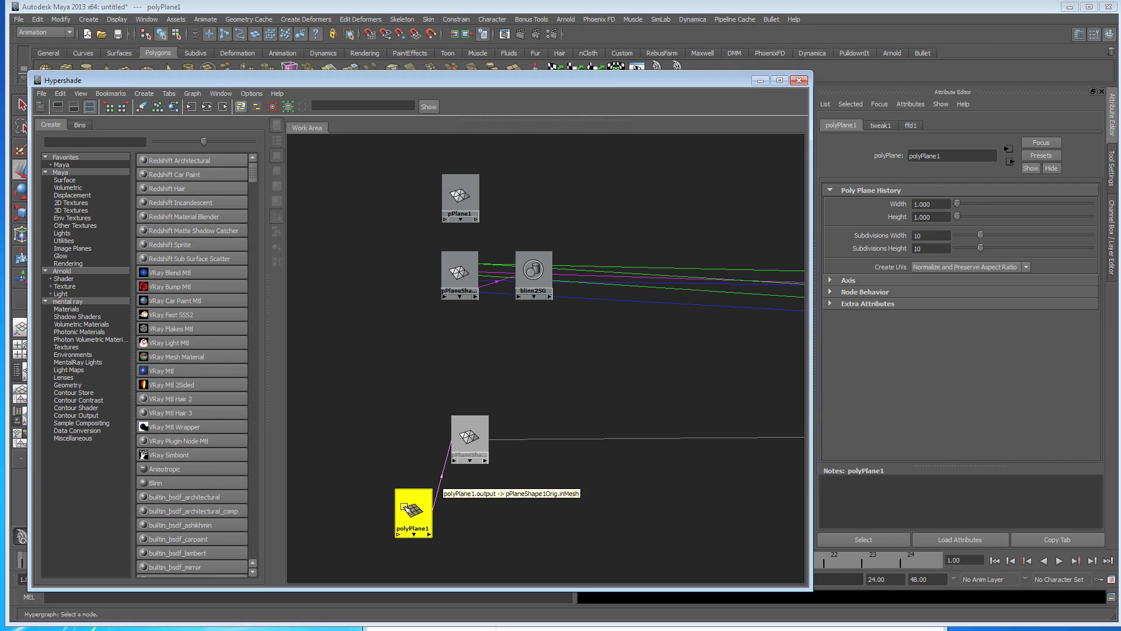
Stack polyPlane1 directly beneath the pPlaneShape1Orig node.
drag(413, 513, 432, 501)
drag(467, 435, 454, 368)
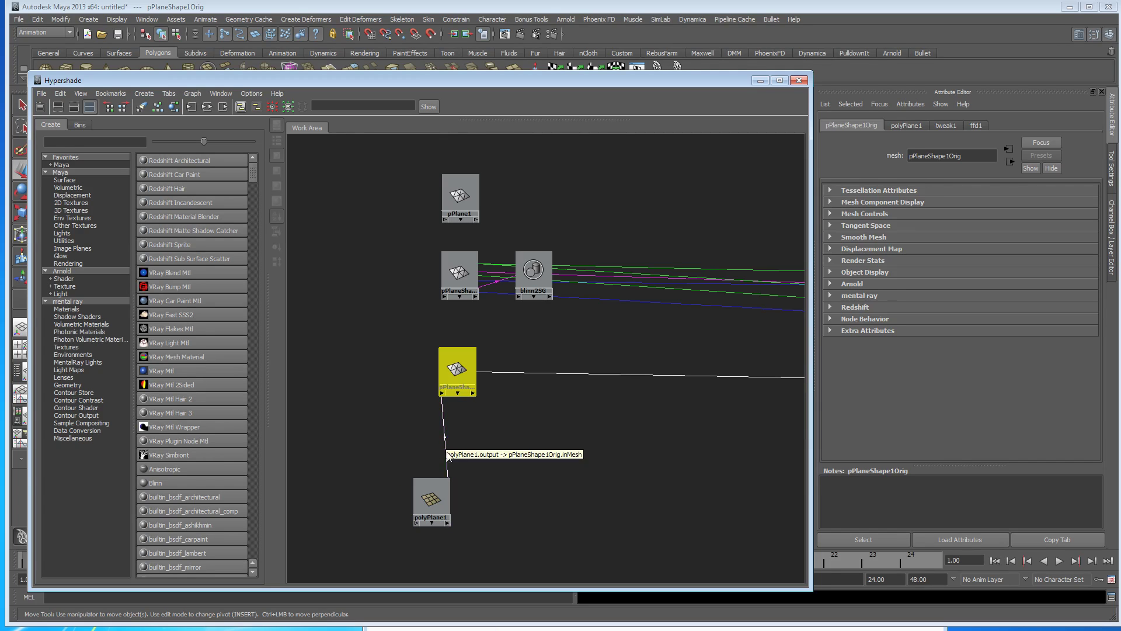
drag(436, 489, 461, 439)
drag(458, 374, 460, 360)
drag(459, 442, 464, 435)
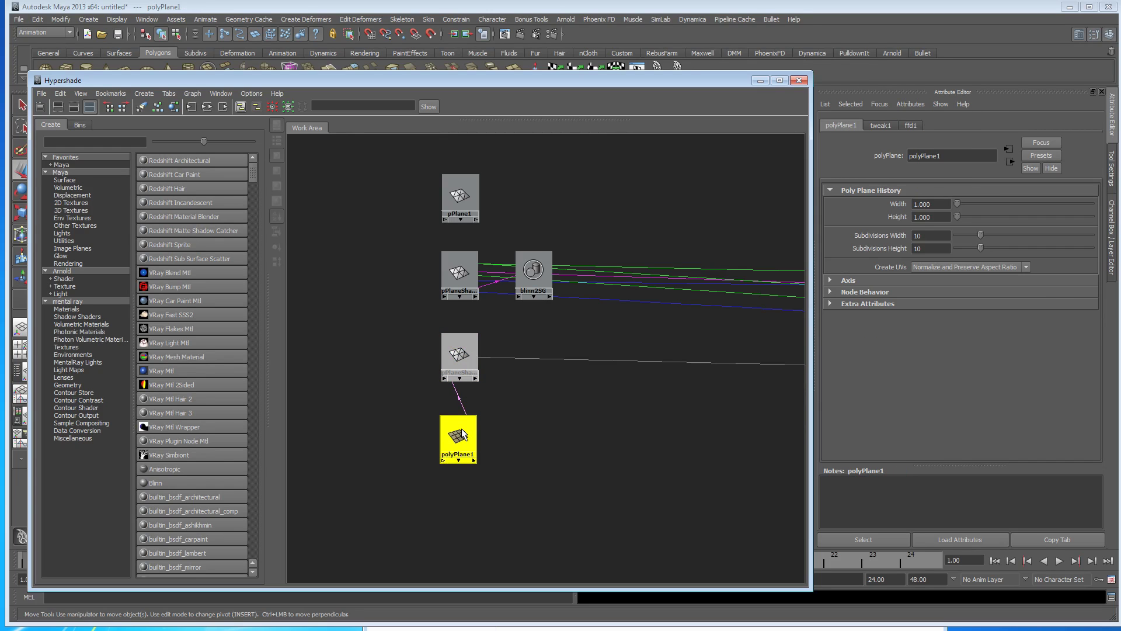
Shift pPlaneShape1Orig up and right of polyPlane1, joined by a diagonal link.
alt+right_drag(673, 428, 616, 433)
alt+middle_drag(615, 433, 421, 425)
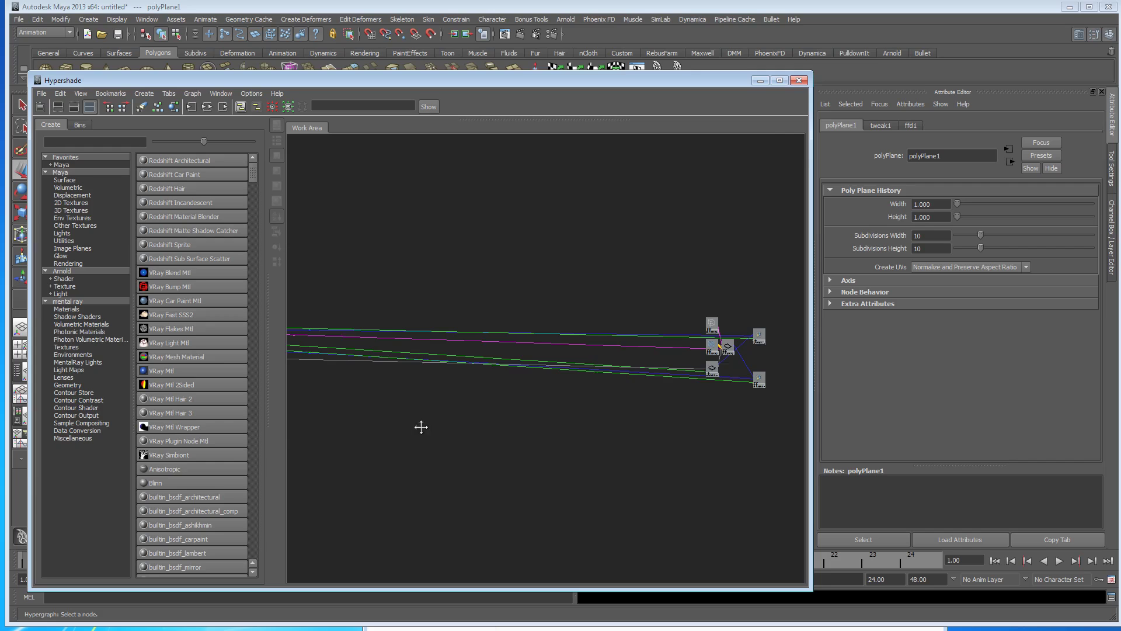
alt+middle_drag(658, 429, 864, 427)
alt+right_drag(864, 426, 655, 476)
alt+middle_drag(656, 475, 595, 475)
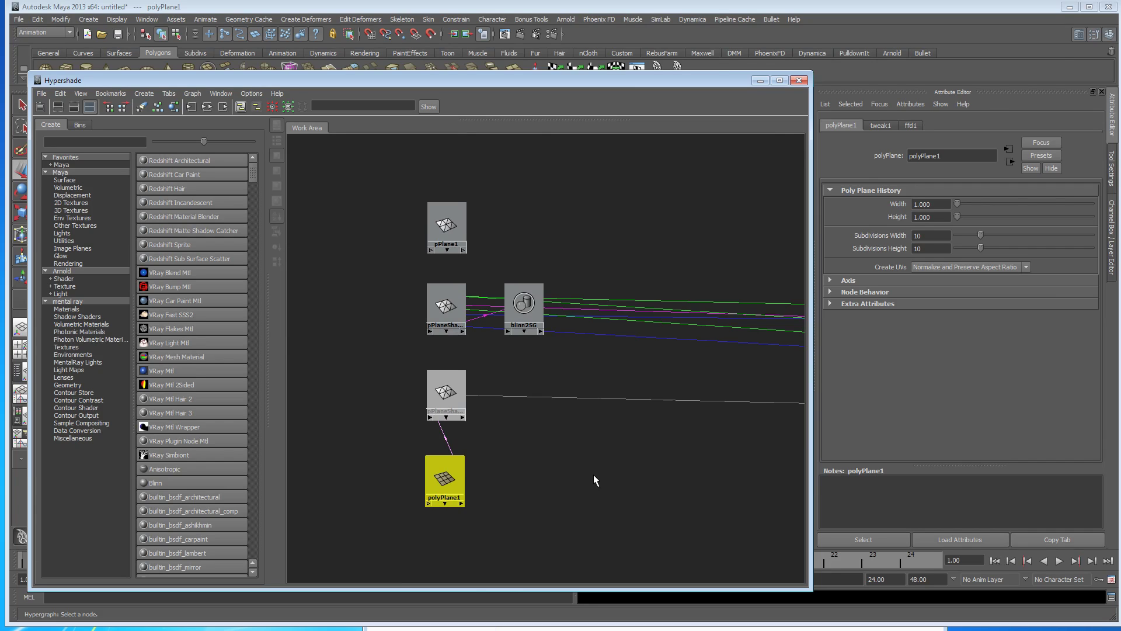
drag(451, 390, 457, 396)
drag(445, 479, 450, 480)
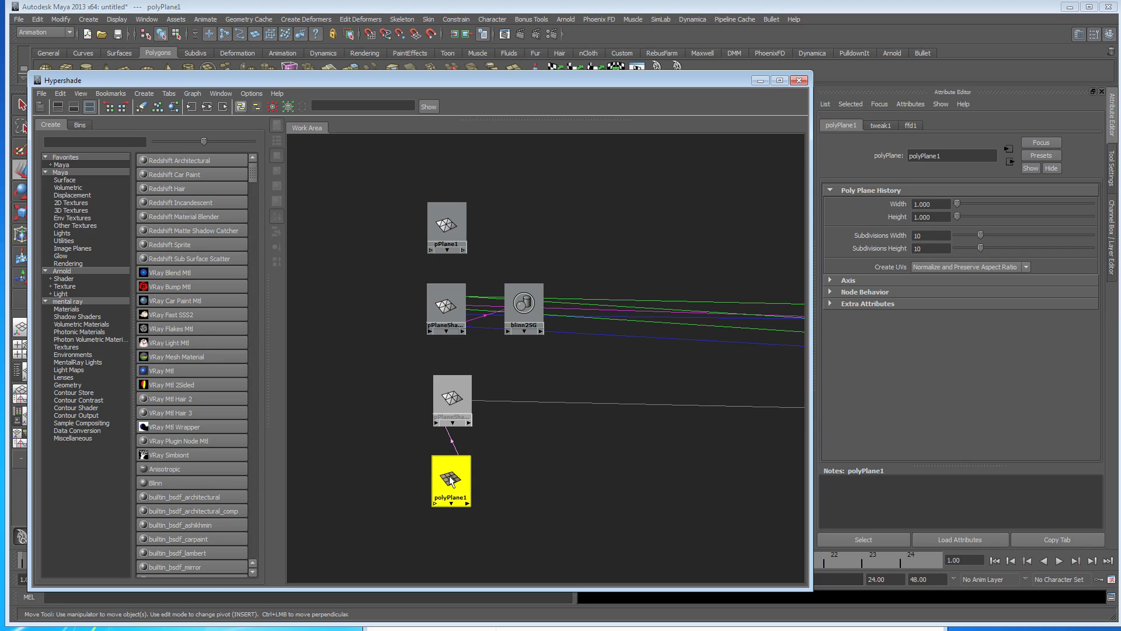
drag(451, 400, 488, 399)
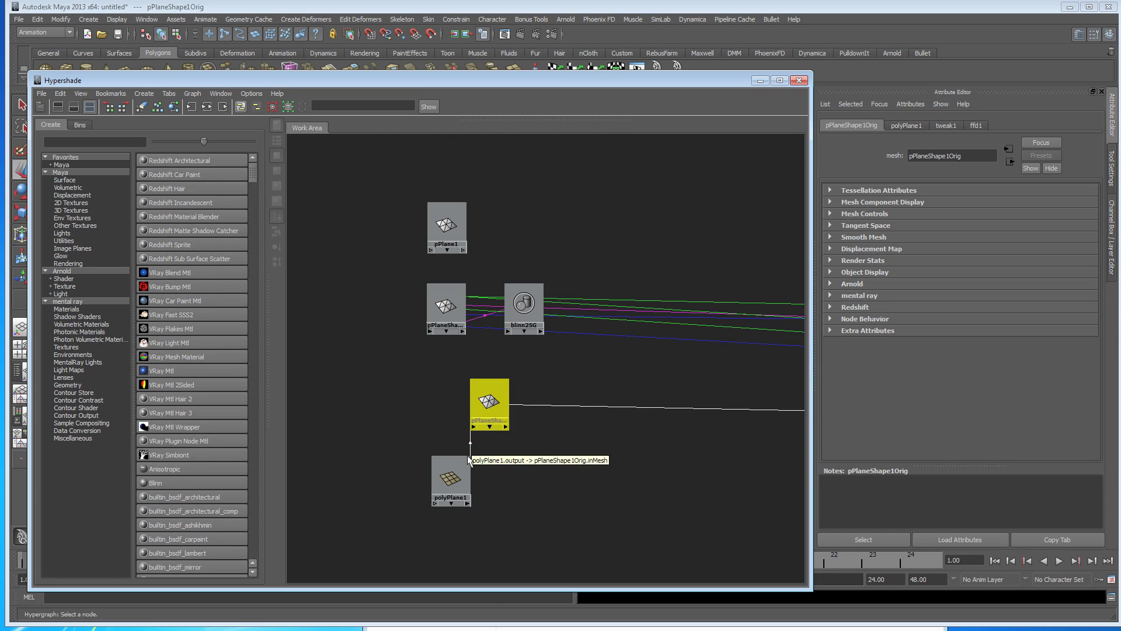
drag(486, 401, 515, 411)
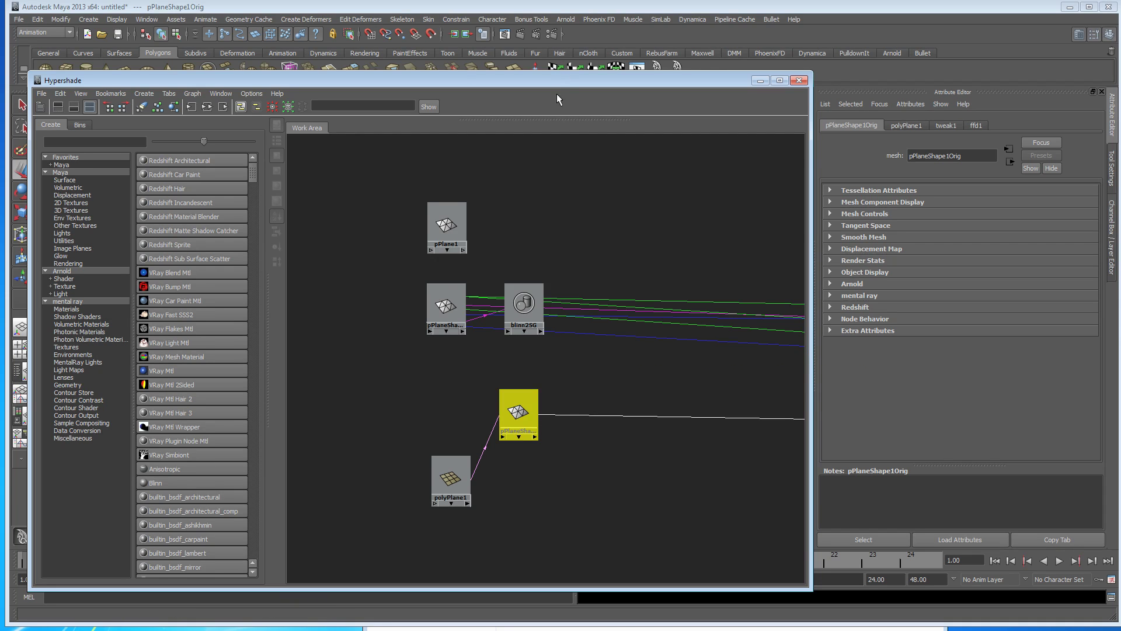
drag(555, 80, 521, 85)
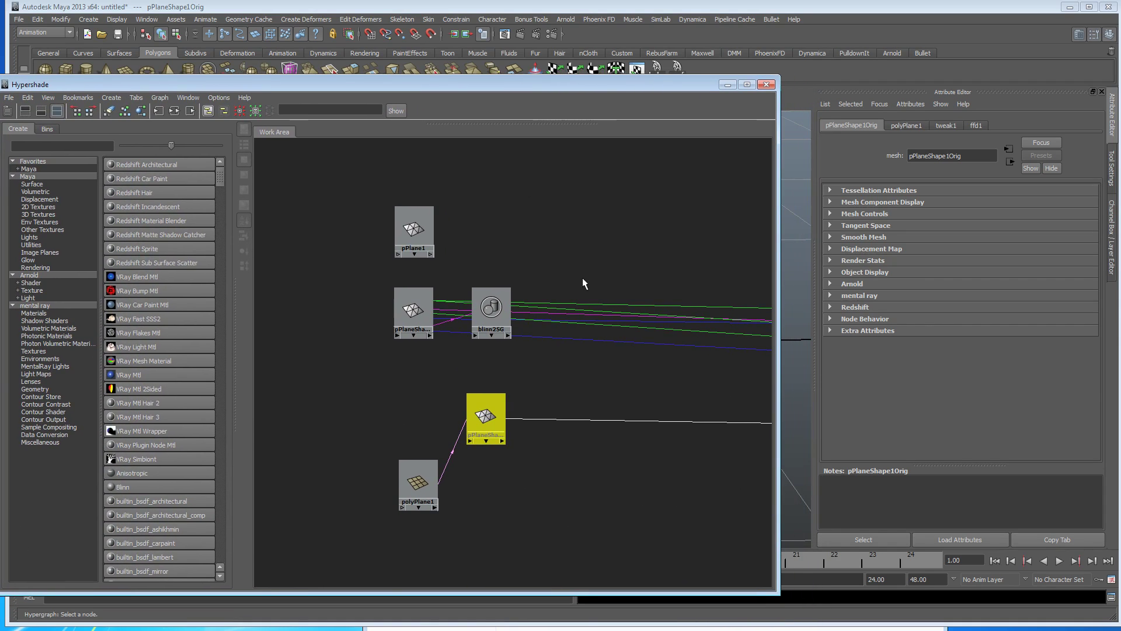
Turn off Intermediate Object in pPlaneShape1Orig's Object Display to reveal the undeformed plane.
click(864, 267)
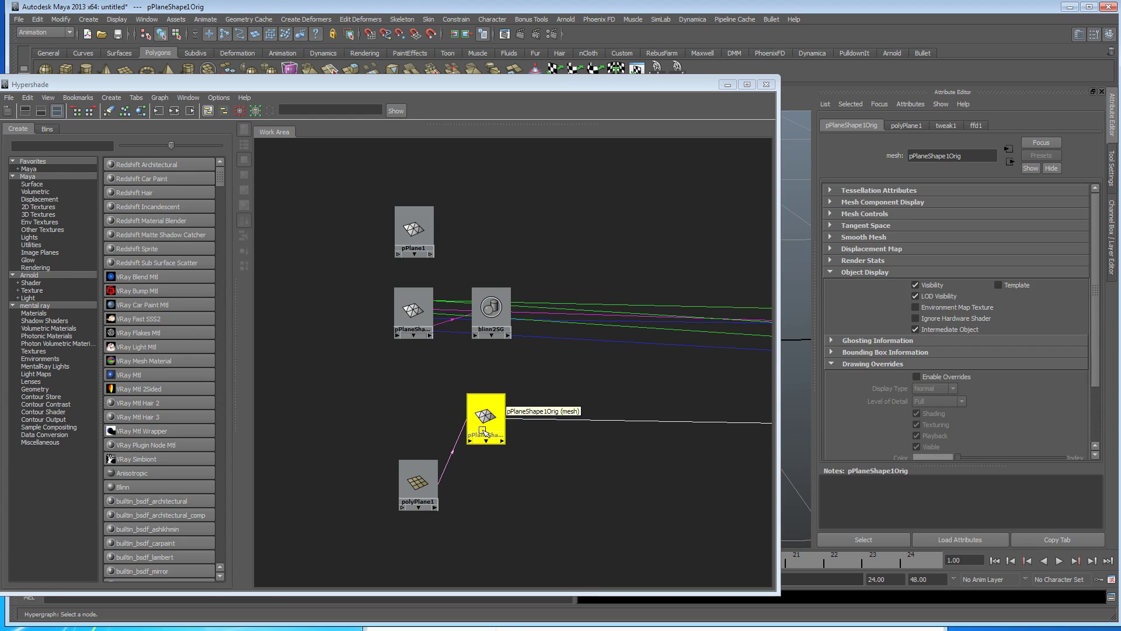
drag(601, 85, 596, 469)
alt+drag(533, 300, 524, 268)
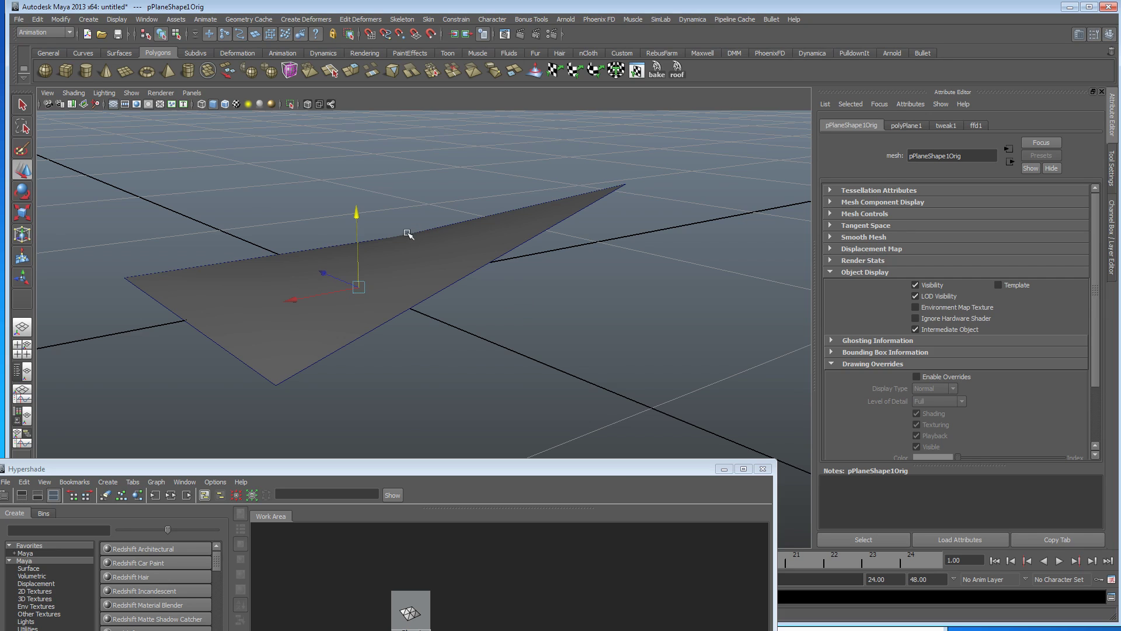
mouse_move(407, 234)
alt+mouse_down()
mouse_move(440, 240)
mouse_move(421, 244)
alt+mouse_up()
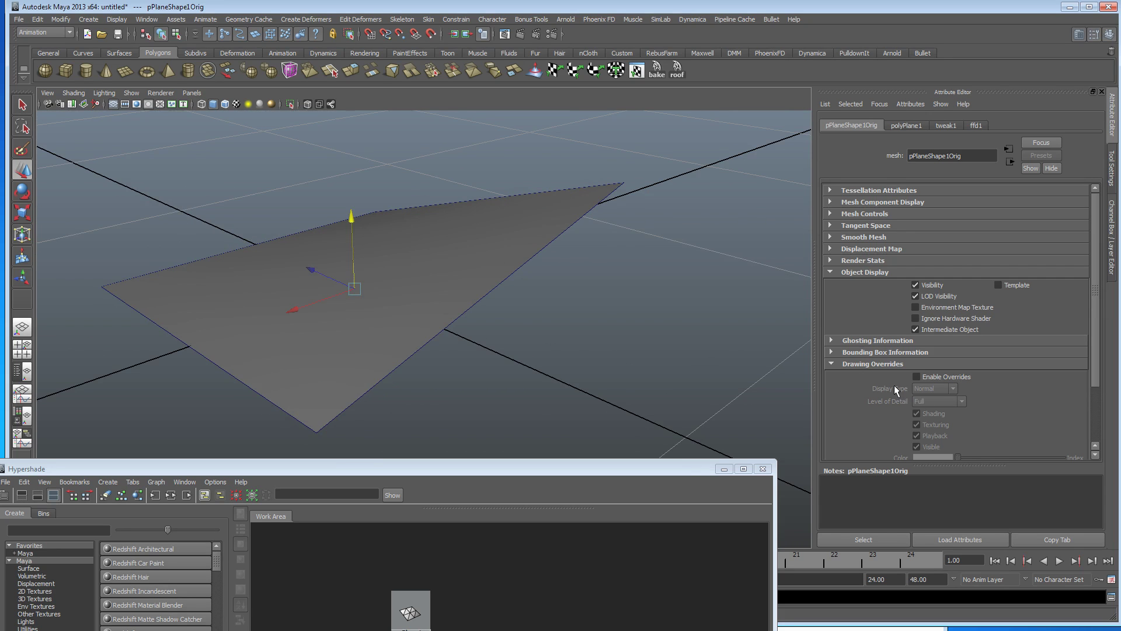
click(864, 273)
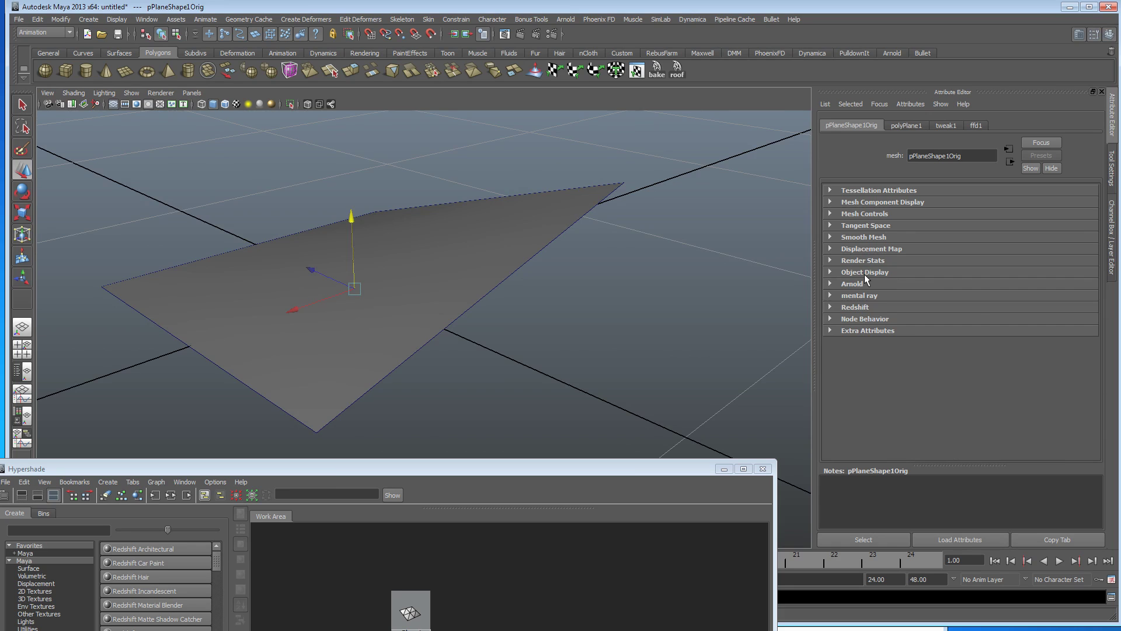
click(864, 273)
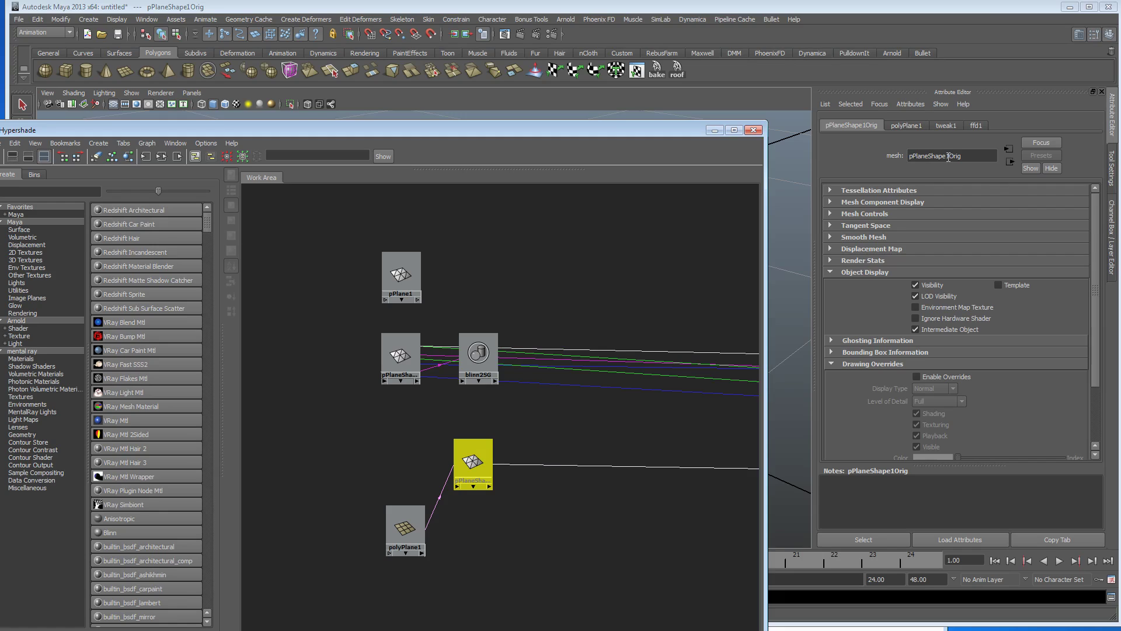
drag(949, 157, 967, 155)
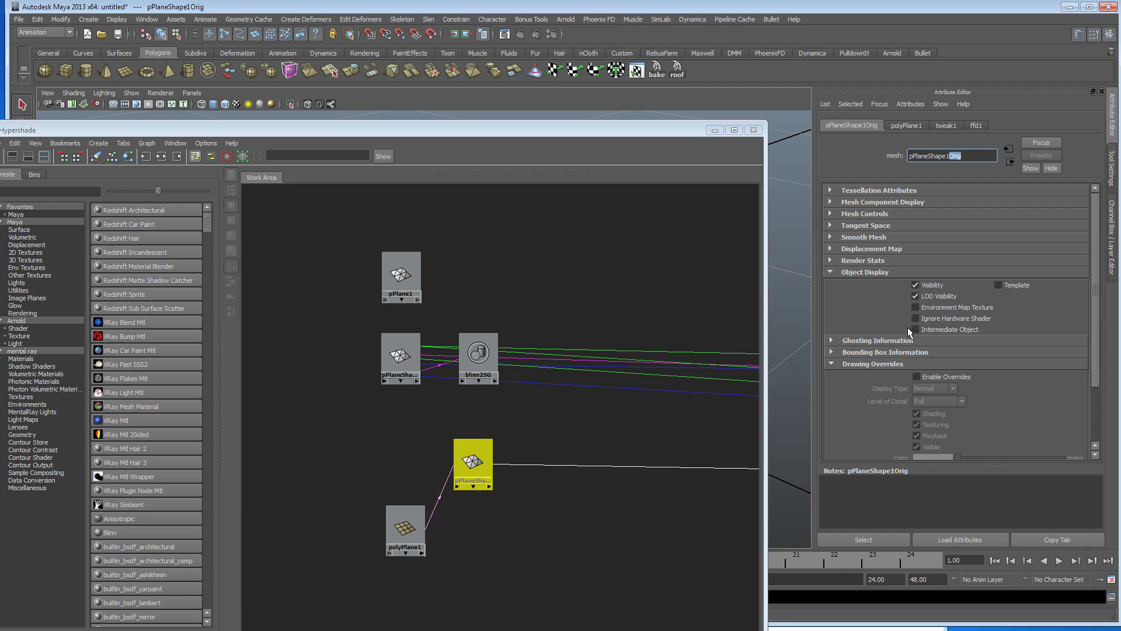
Compare the original and deformed planes, then re-check Intermediate Object on pPlaneShape1Orig.
drag(551, 124, 552, 477)
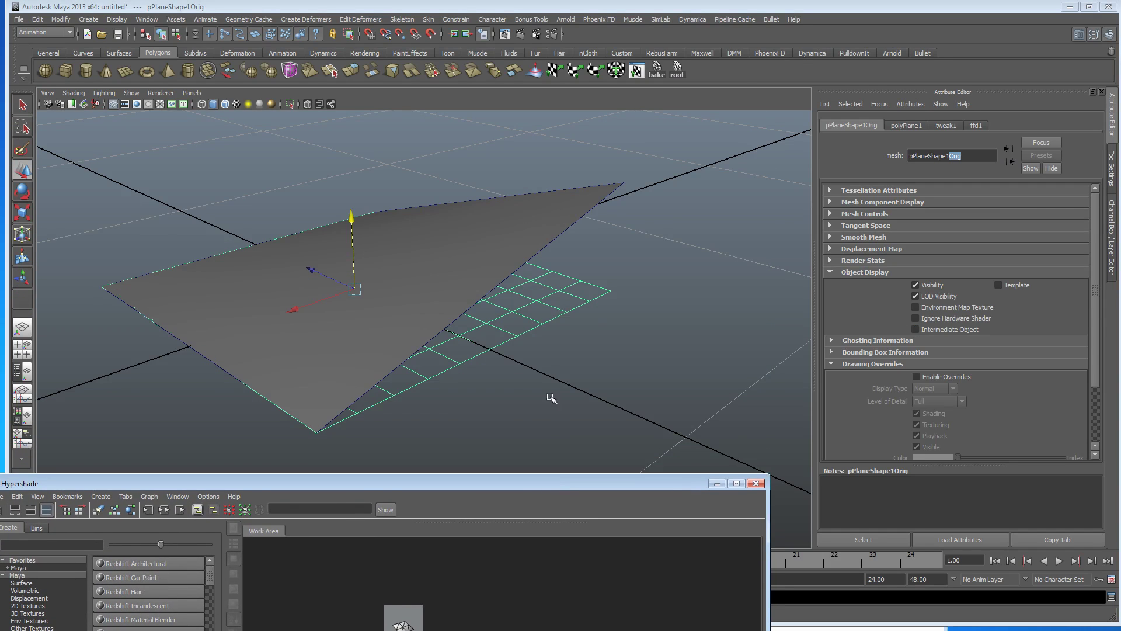
alt+drag(538, 331, 464, 358)
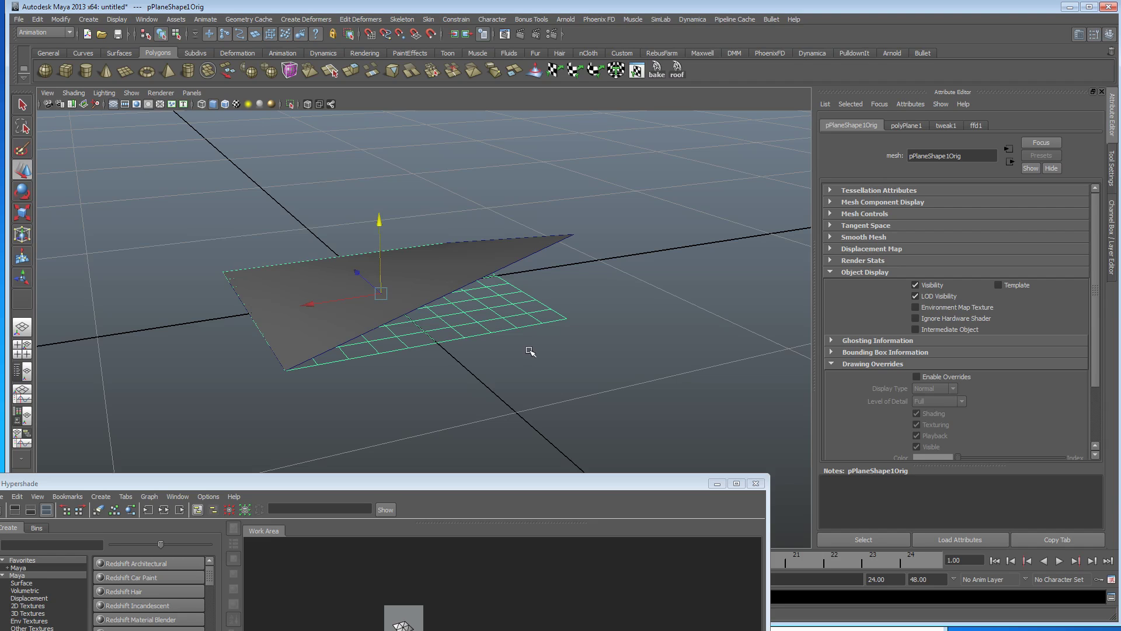
alt+drag(530, 351, 420, 403)
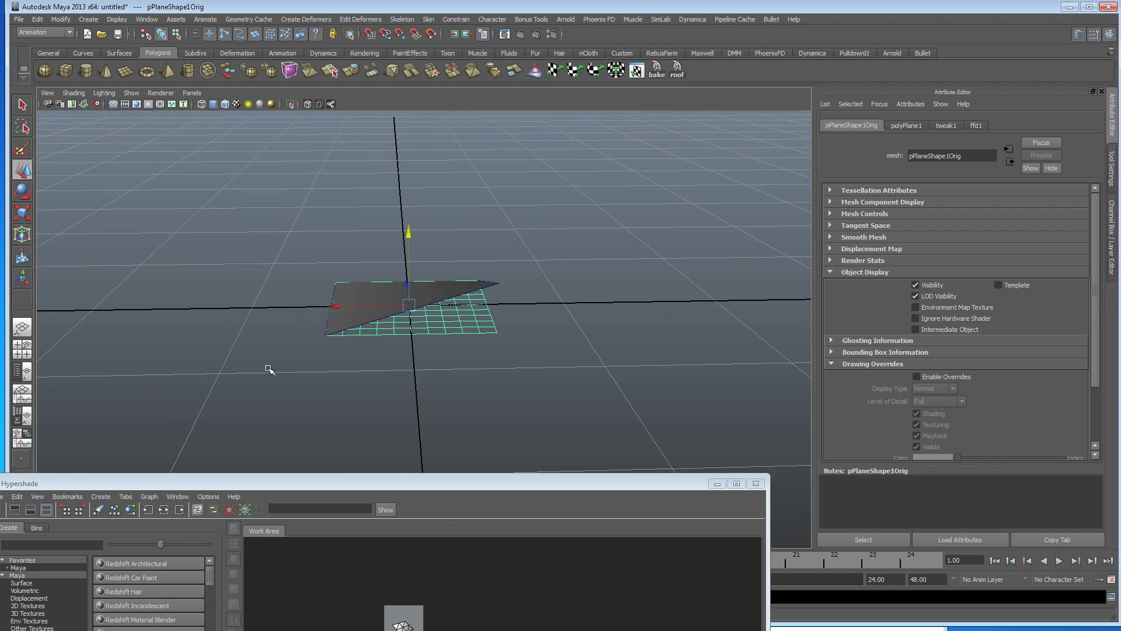
alt+drag(556, 303, 552, 340)
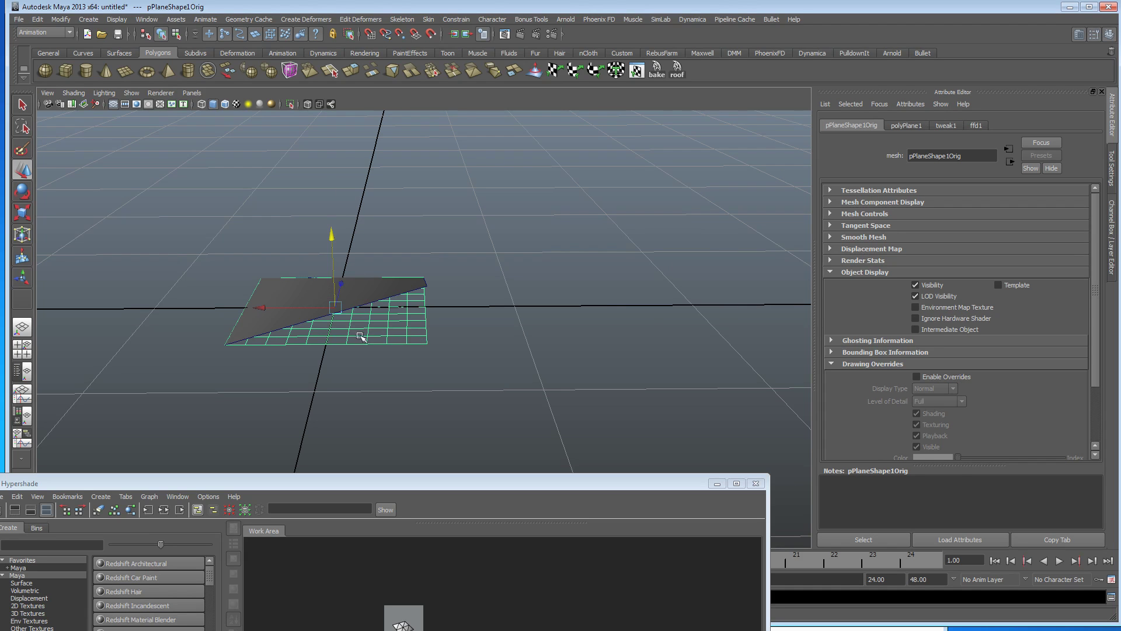
alt+drag(428, 393, 491, 425)
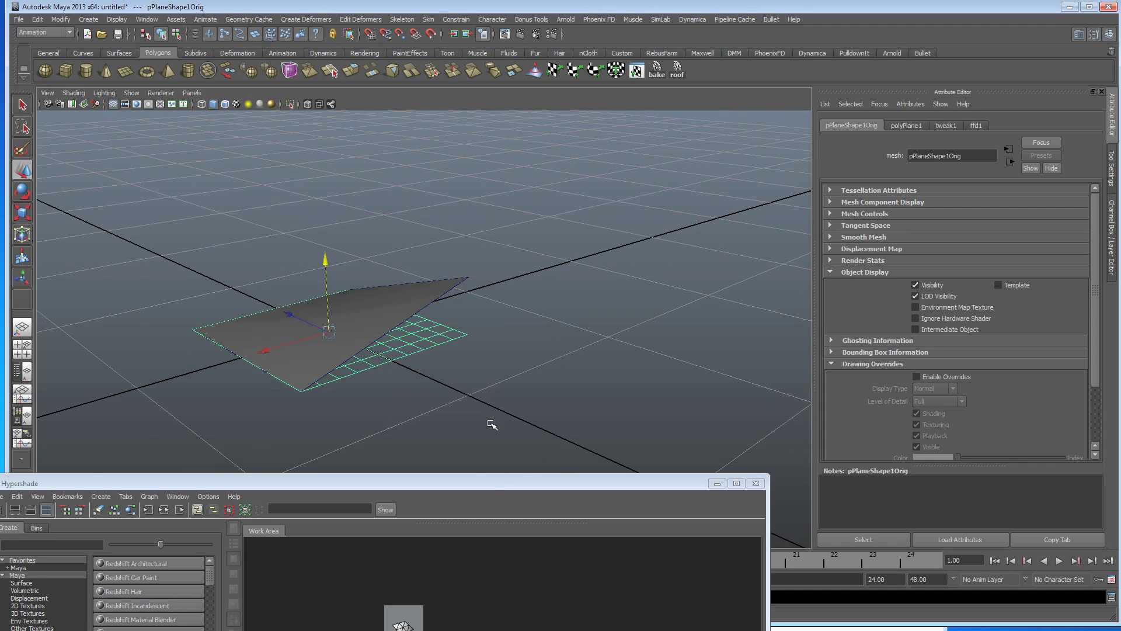
drag(491, 481, 478, 124)
click(915, 329)
Box-select the ffd lattice nodes and drag them to the left.
scroll(484, 403, down, 3)
alt+middle_drag(431, 406, 338, 428)
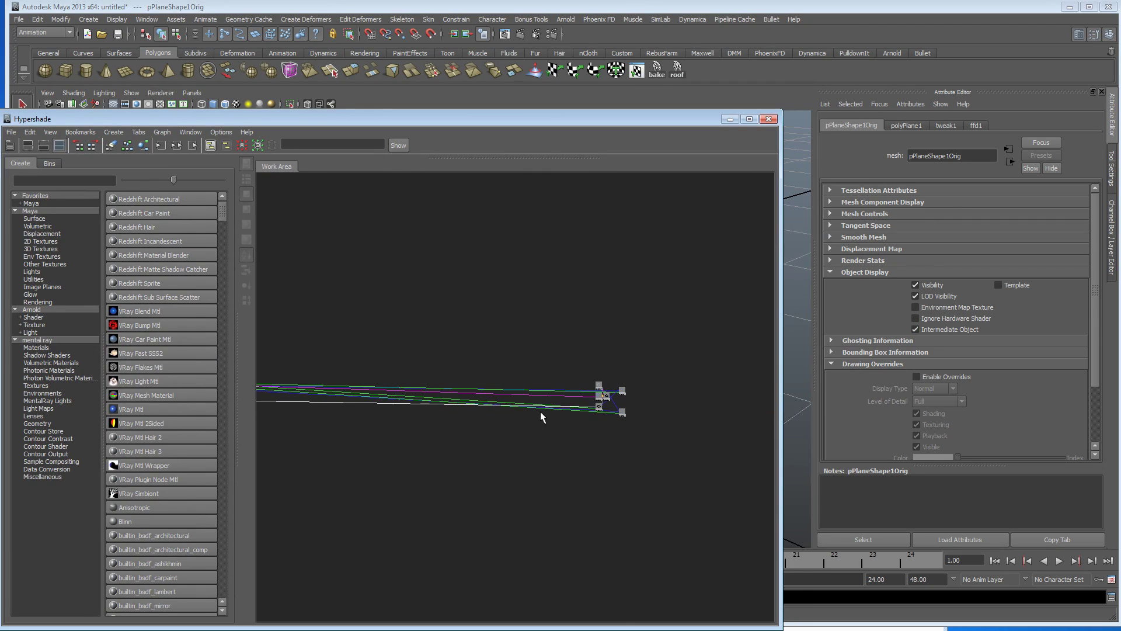
drag(528, 332, 637, 427)
click(481, 392)
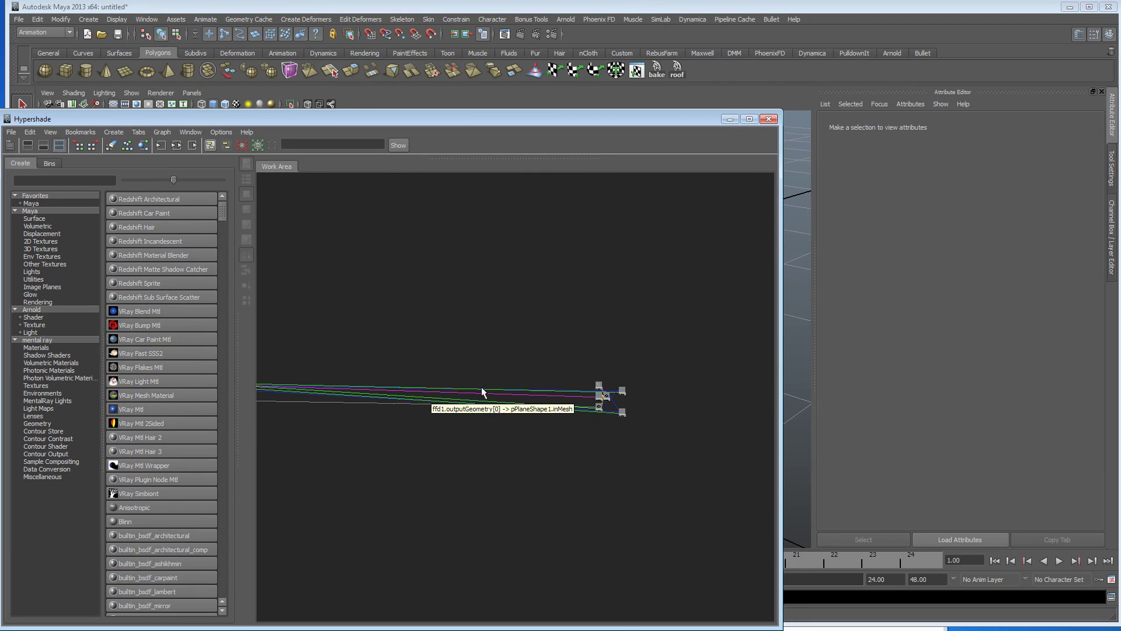
drag(481, 390, 669, 436)
drag(576, 332, 720, 461)
drag(606, 398, 355, 384)
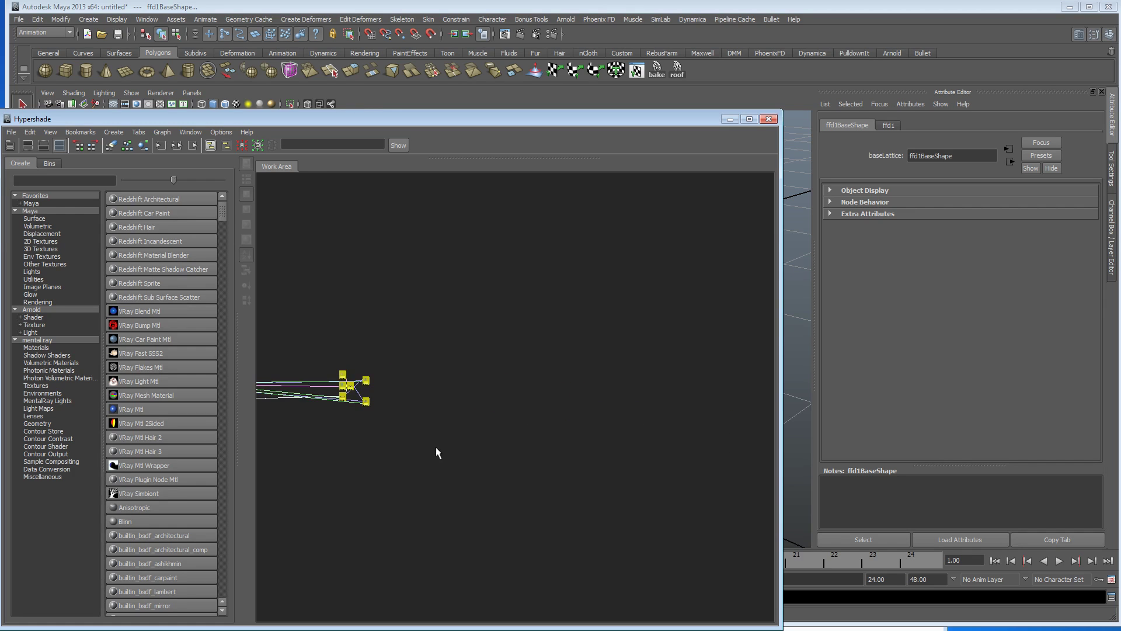
Position the lattice nodes right beside the plane's nodes.
alt+middle_drag(438, 453, 755, 460)
alt+right_drag(755, 460, 908, 477)
alt+middle_drag(585, 465, 501, 453)
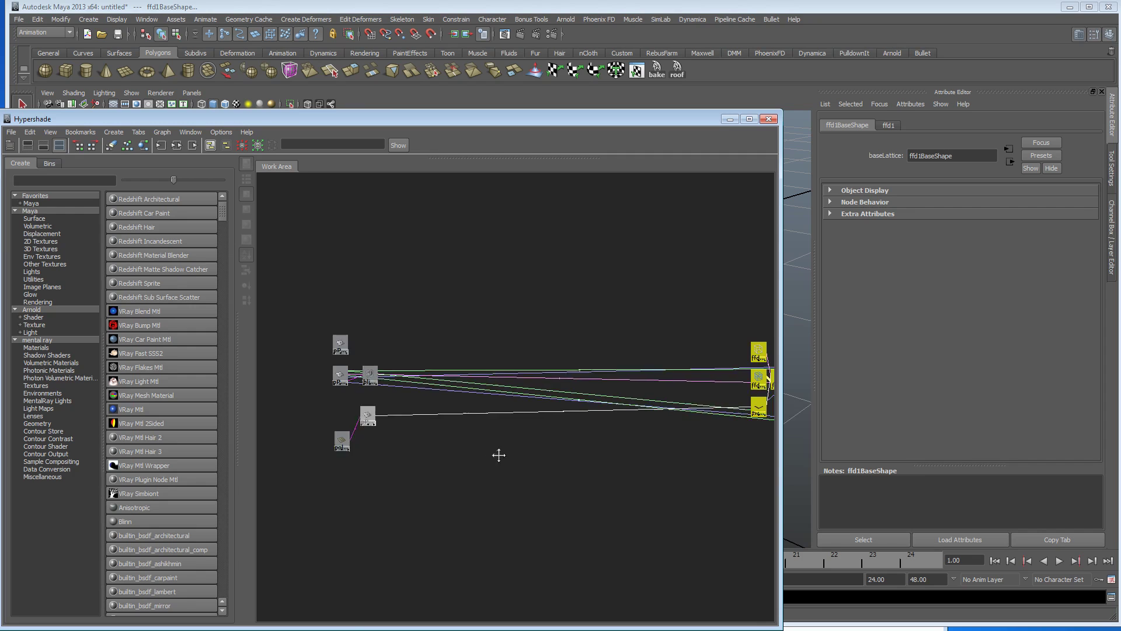
alt+right_drag(500, 453, 744, 393)
drag(743, 393, 532, 390)
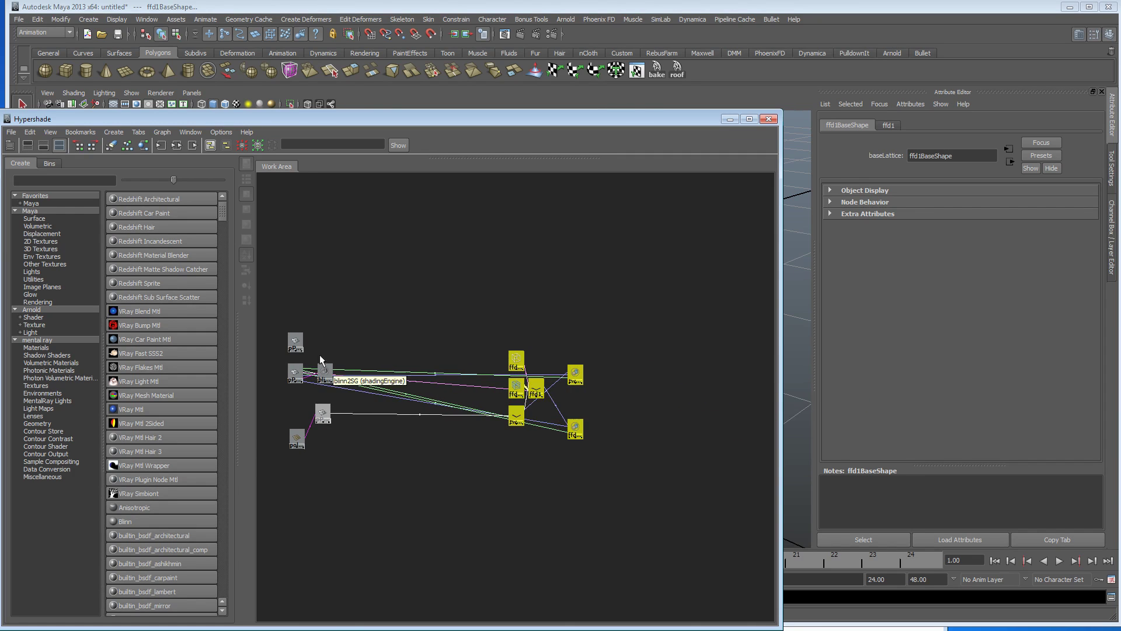
alt+middle_drag(339, 421, 484, 417)
Stack pPlaneShape1Orig above polyPlane1 and raise pPlane1 above pPlaneShape1.
scroll(484, 417, up, 4)
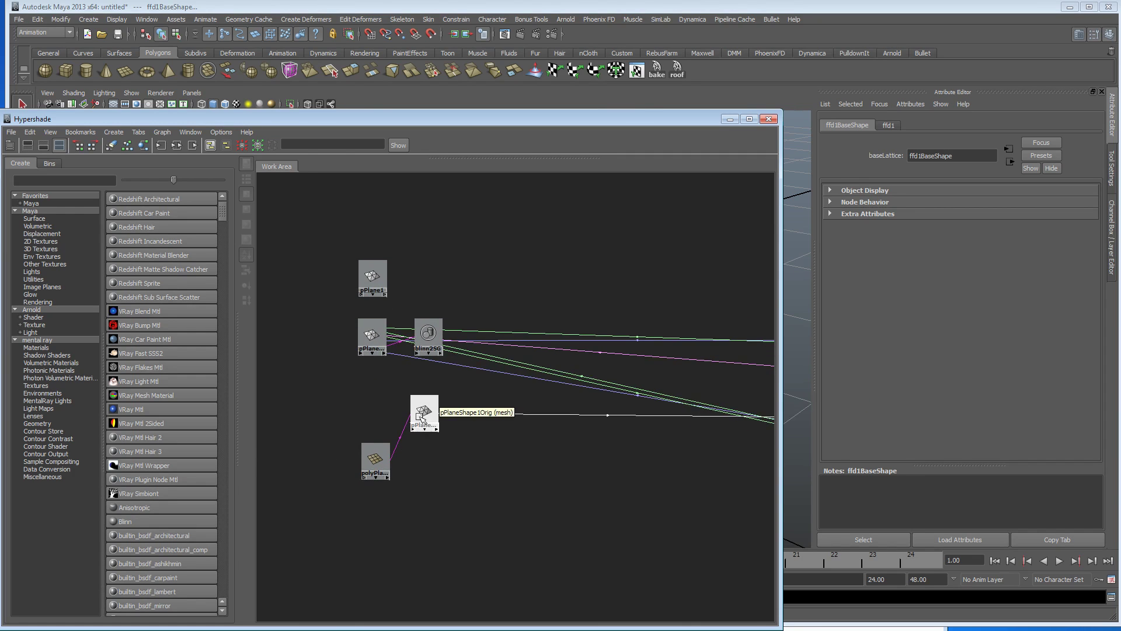
drag(427, 416, 371, 425)
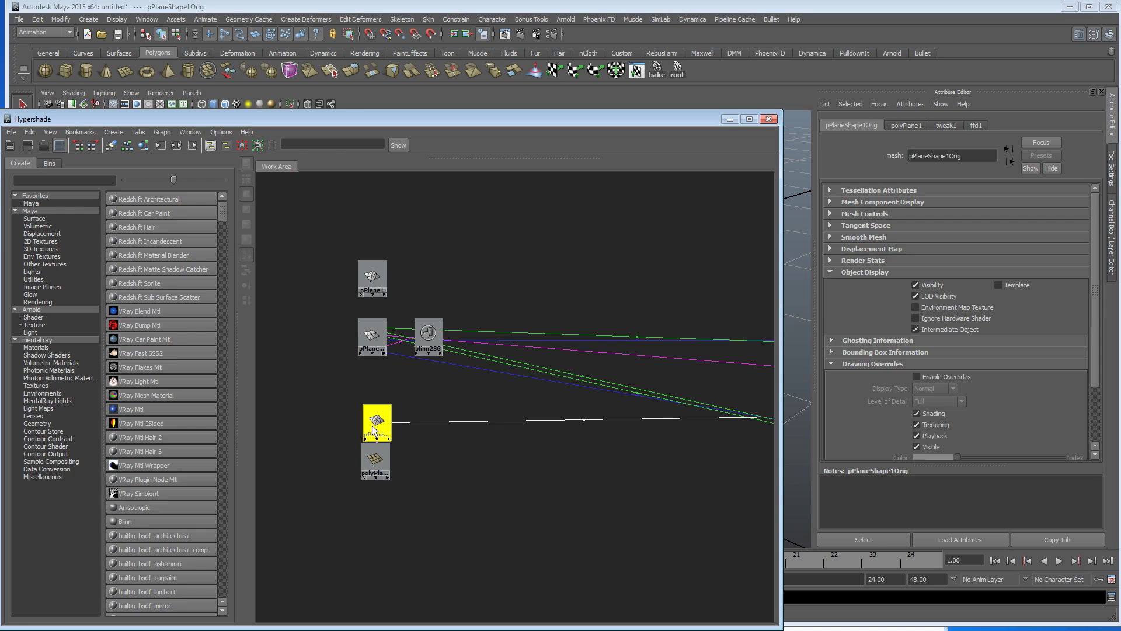
alt+middle_drag(455, 450, 430, 454)
drag(345, 279, 351, 221)
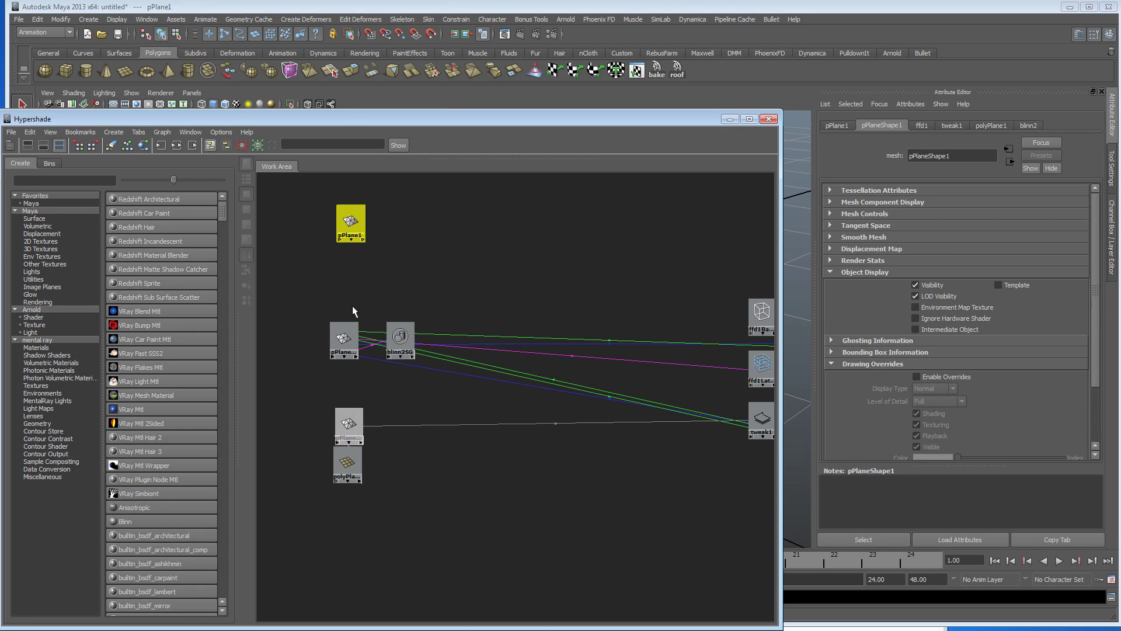
drag(343, 337, 420, 343)
Shift ffd1LatticeShape, ffd1BaseShape and tweak1 to the left in the graph.
click(350, 221)
alt+middle_drag(619, 413, 539, 401)
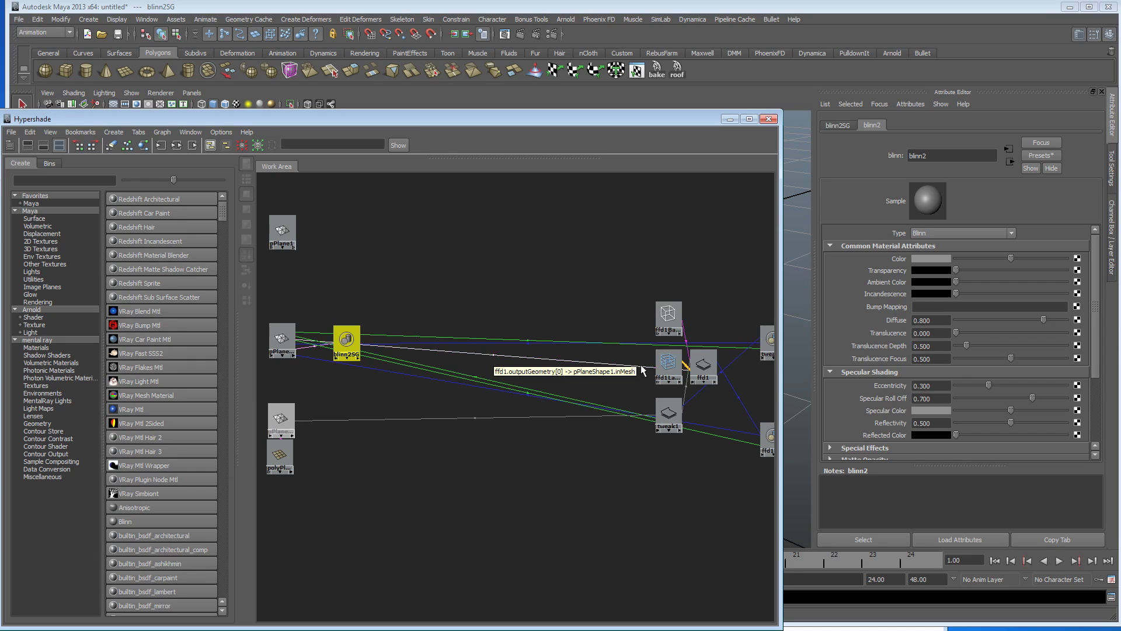
drag(669, 362, 592, 362)
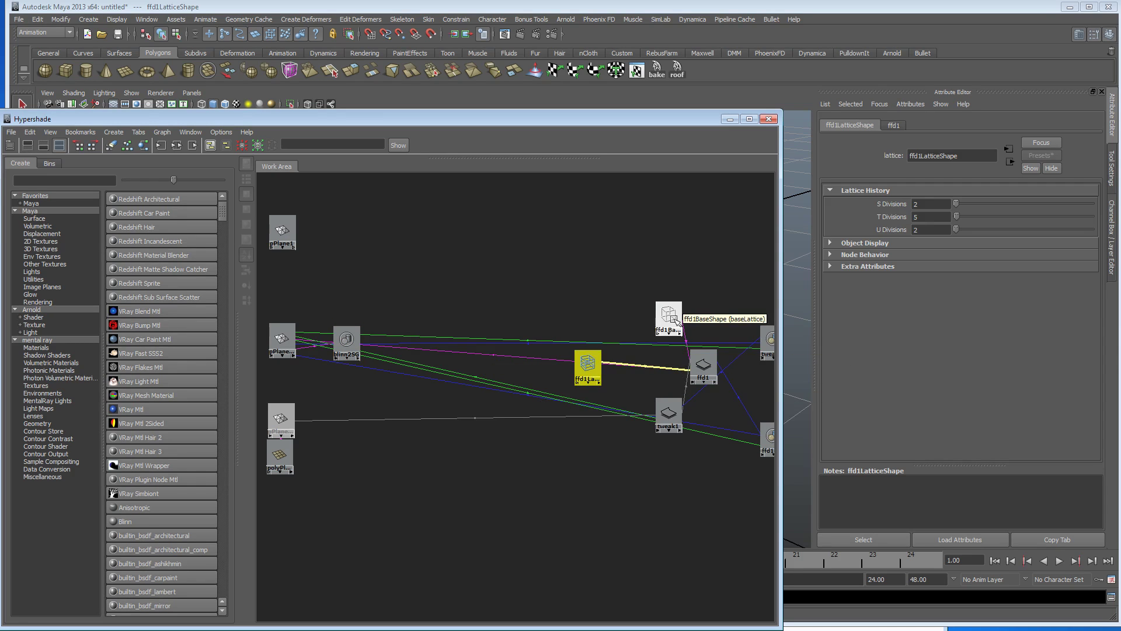
drag(670, 318, 593, 323)
drag(667, 413, 582, 427)
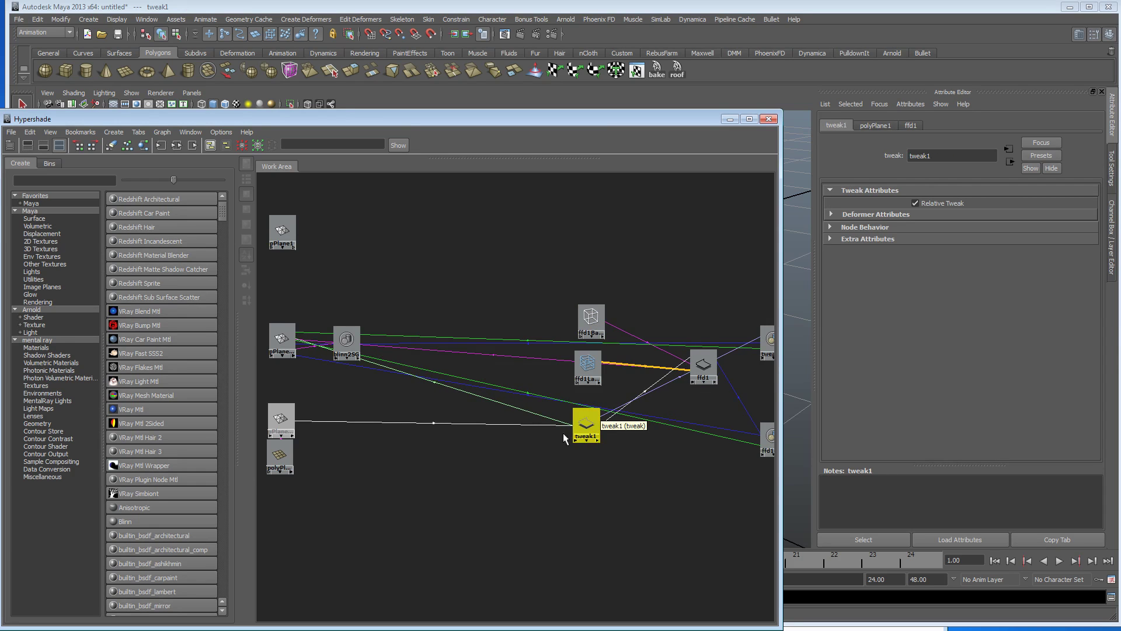
Place the ffd1 node right beside tweak1.
alt+right_drag(563, 432, 401, 426)
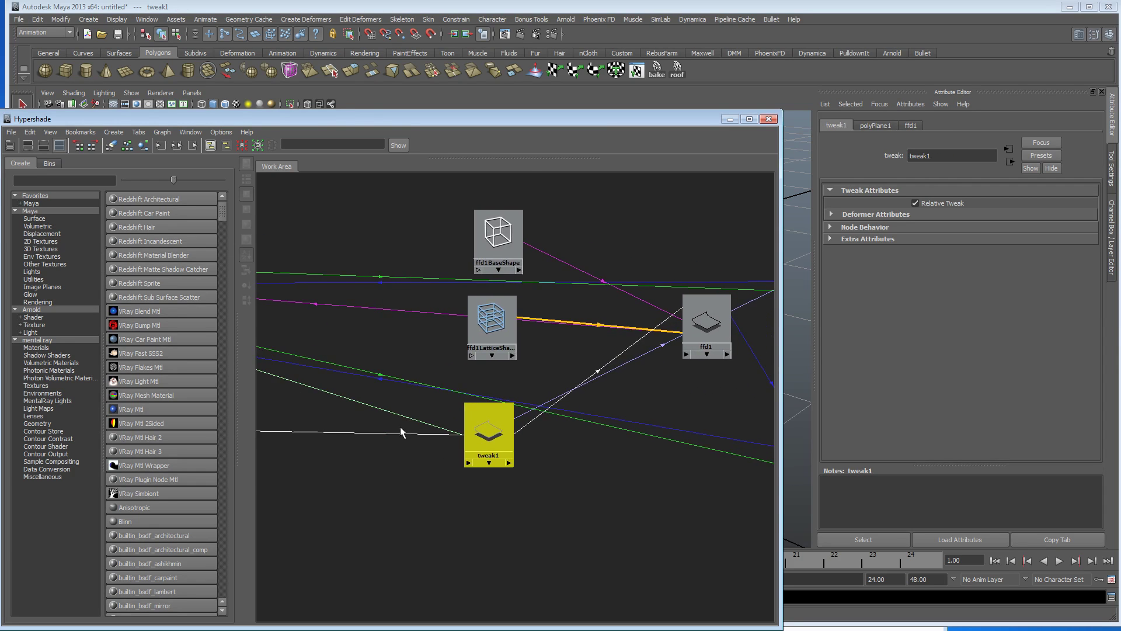
scroll(514, 450, up, 3)
scroll(485, 470, down, 2)
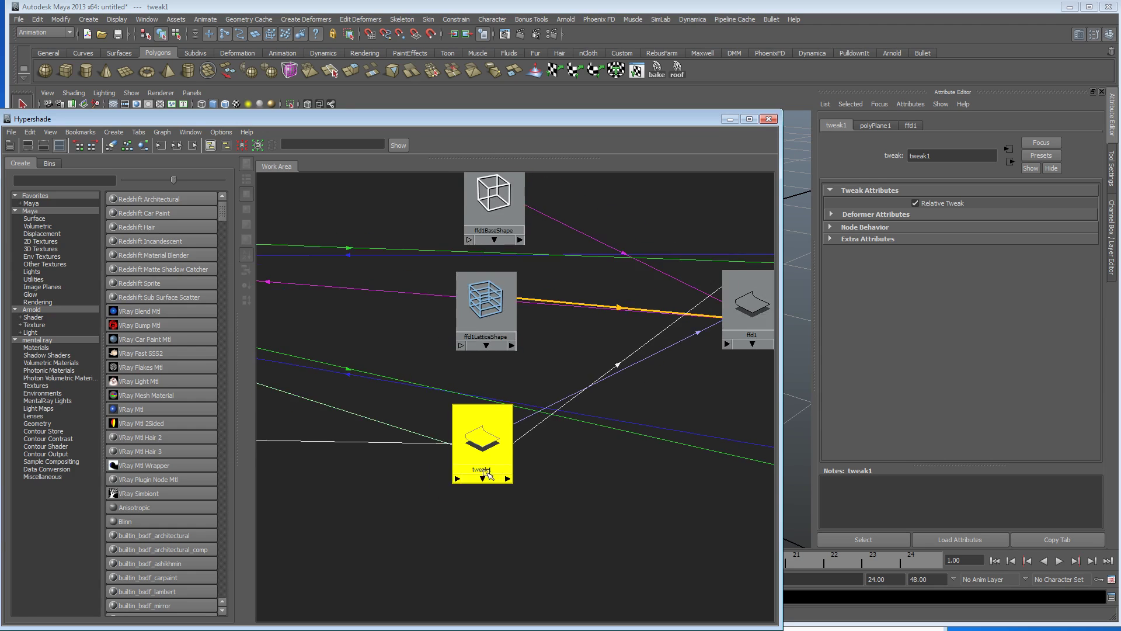
scroll(489, 482, down, 2)
scroll(492, 481, up, 2)
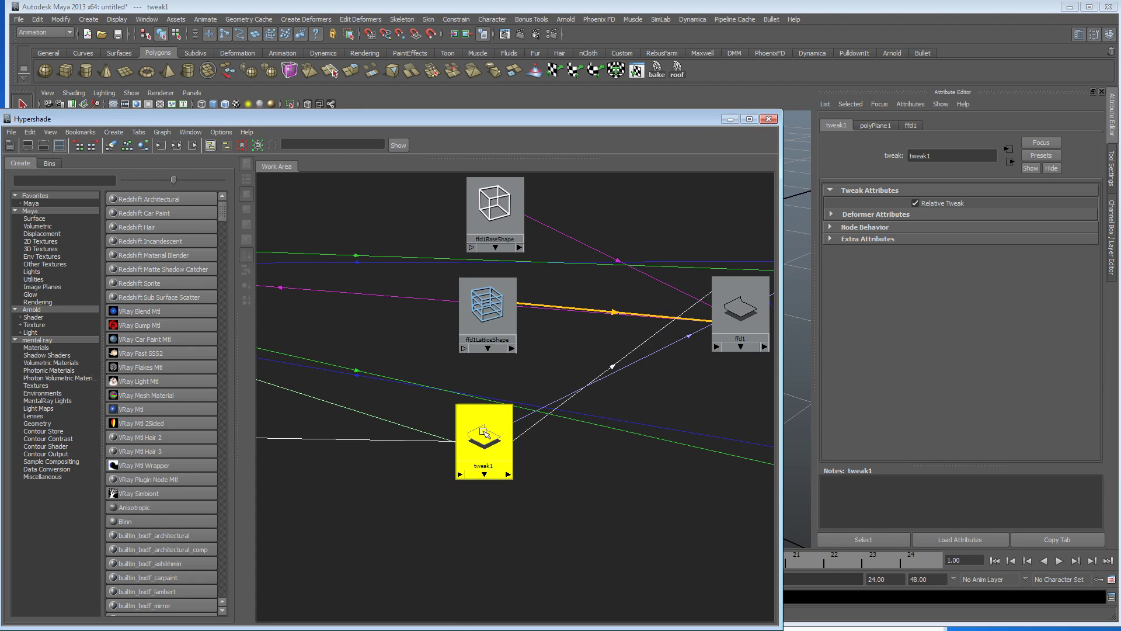
mouse_move(505, 119)
mouse_down()
mouse_move(505, 359)
mouse_move(499, 138)
mouse_up()
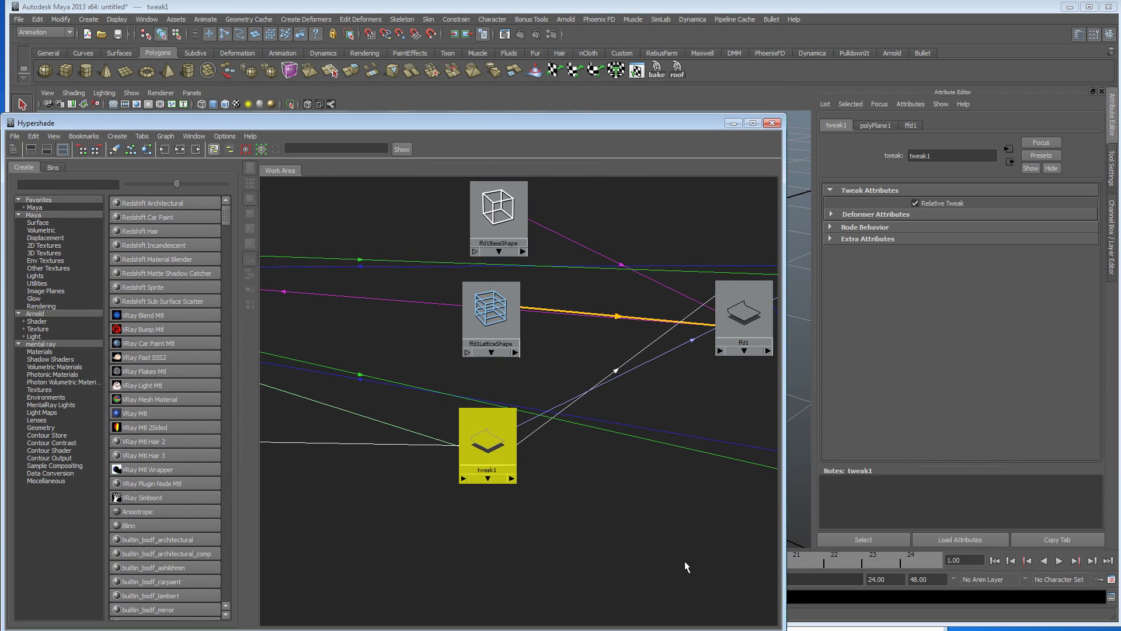
scroll(672, 543, down, 2)
drag(691, 334, 548, 433)
Stack tweakSet1 above ffd1Set to the right of the lattice nodes.
scroll(445, 455, down, 3)
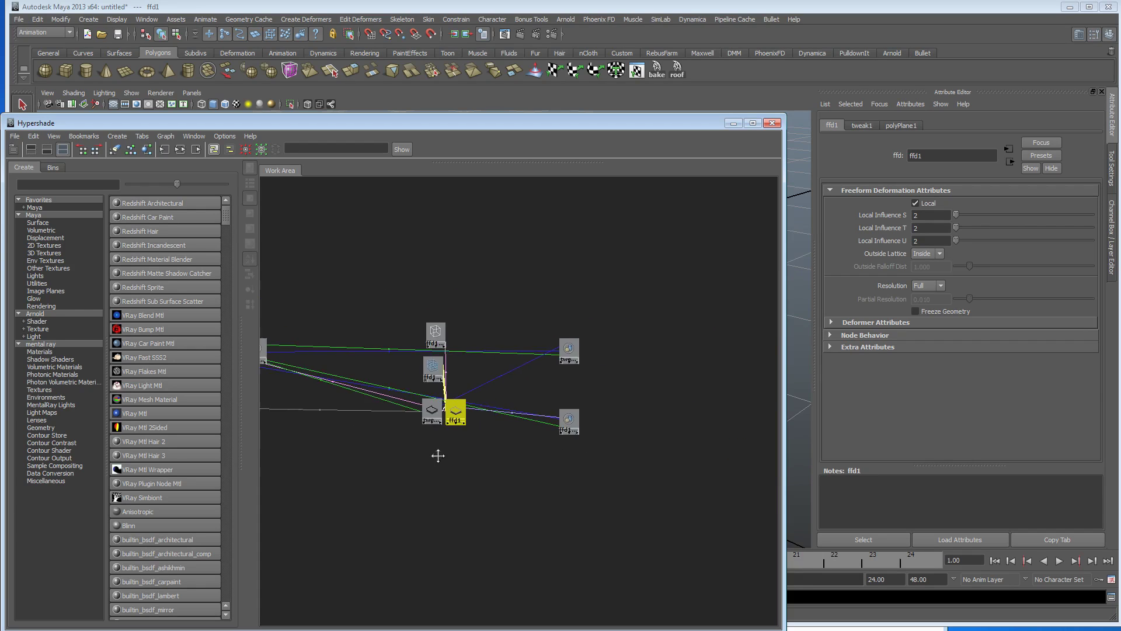
scroll(646, 466, up, 3)
drag(648, 461, 500, 359)
drag(662, 298, 513, 292)
alt+middle_drag(477, 420, 703, 432)
Inspect attributes of ffd1LatticeShape, ffd1BaseShape, tweakSet1, ffd1Set, tweak1 and ffd1.
drag(582, 269, 577, 285)
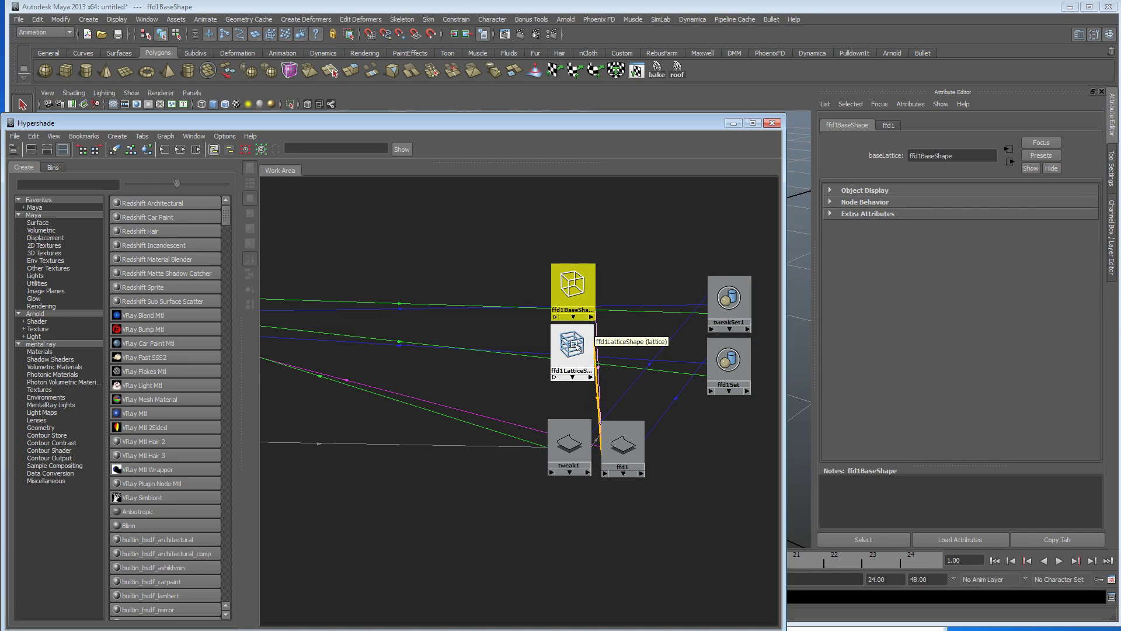
click(573, 332)
click(565, 283)
click(727, 299)
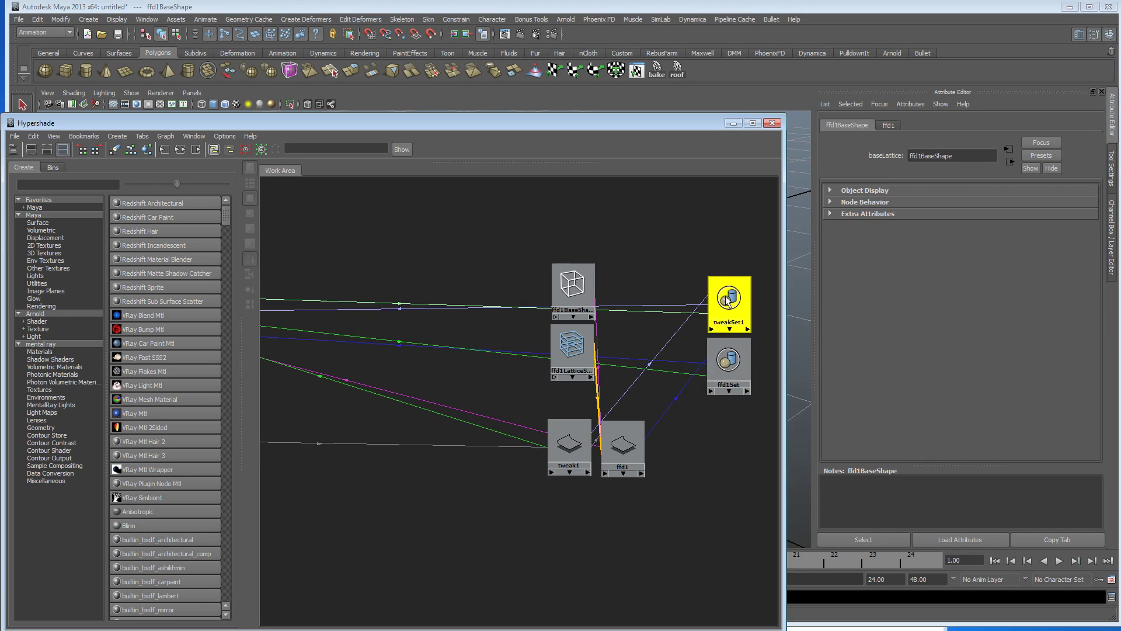
click(728, 360)
click(574, 345)
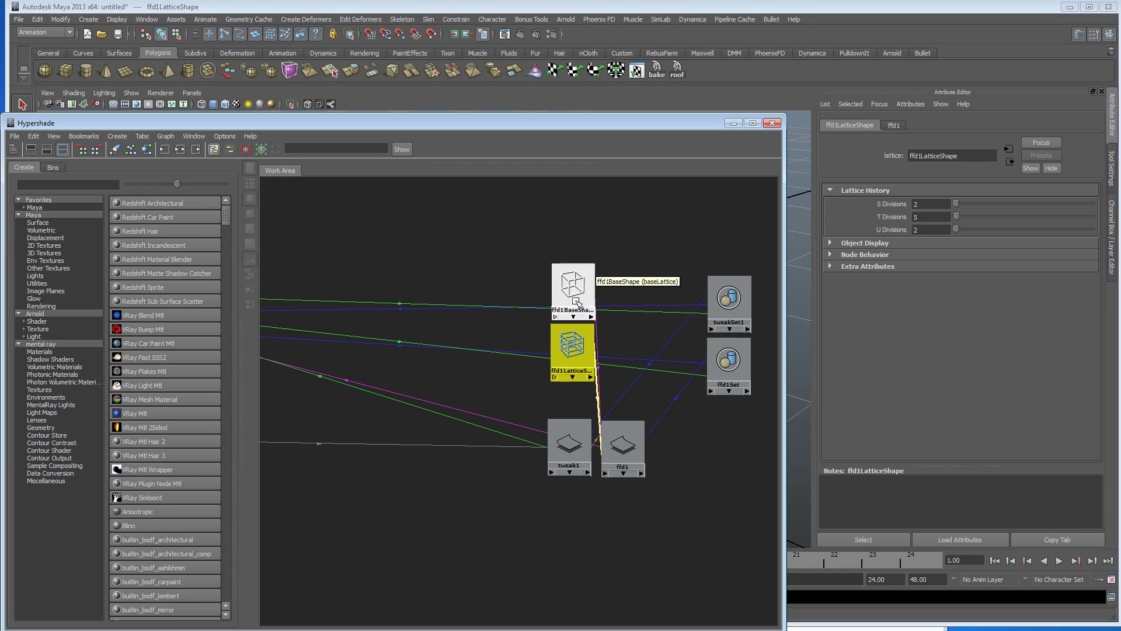
click(572, 286)
click(576, 334)
click(568, 452)
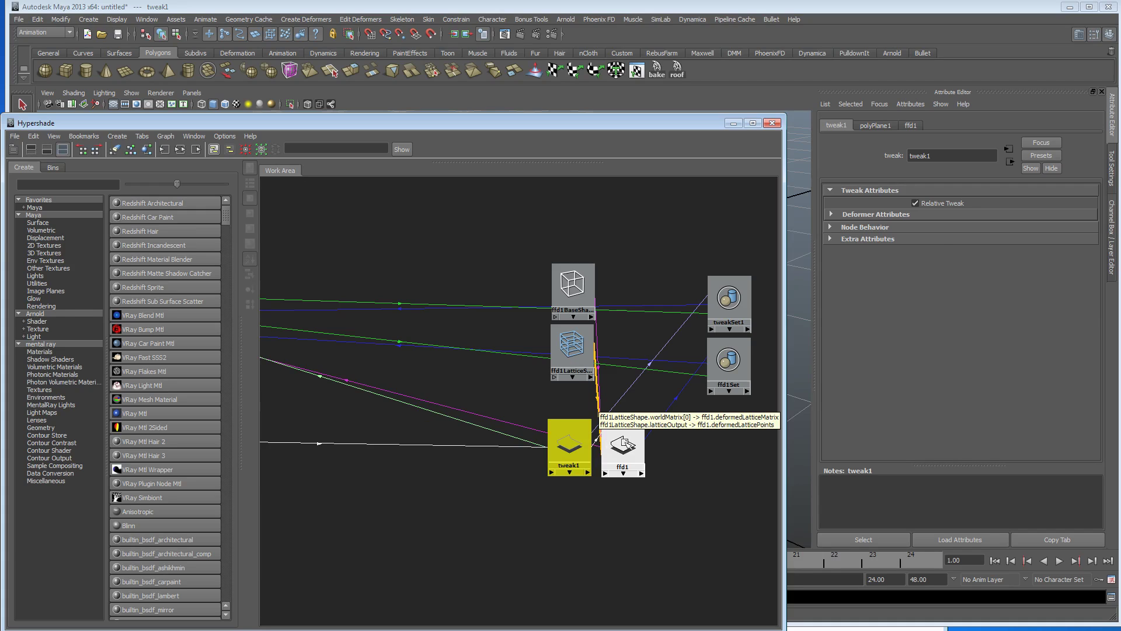
click(626, 447)
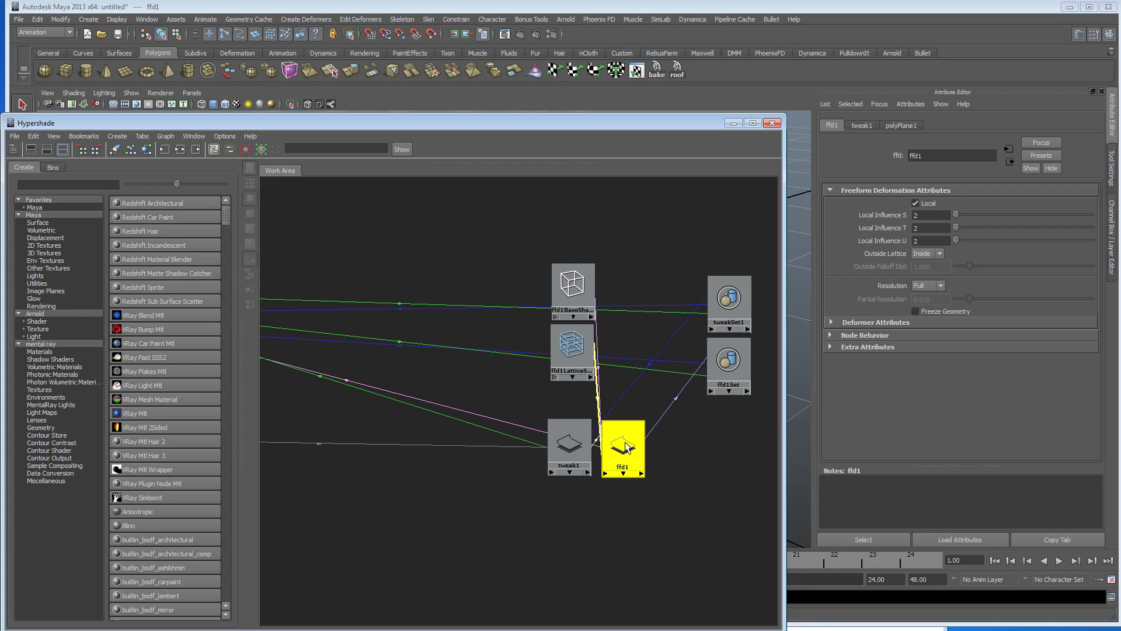
click(581, 435)
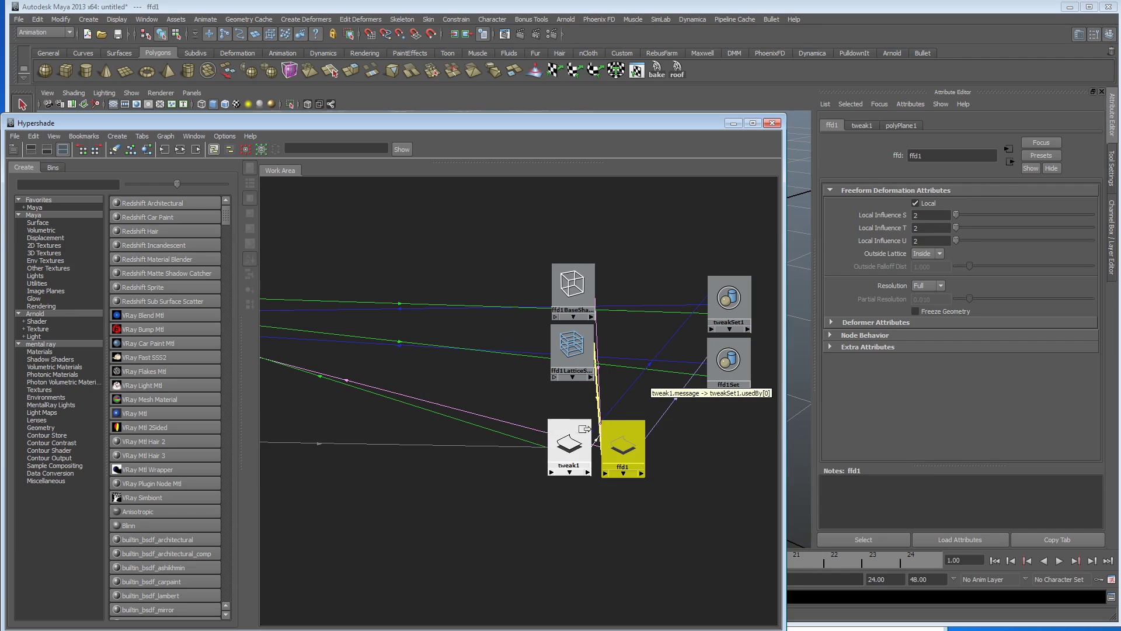
Place ffd1 next to tweak1 and move both to the top of the graph.
drag(582, 435, 489, 438)
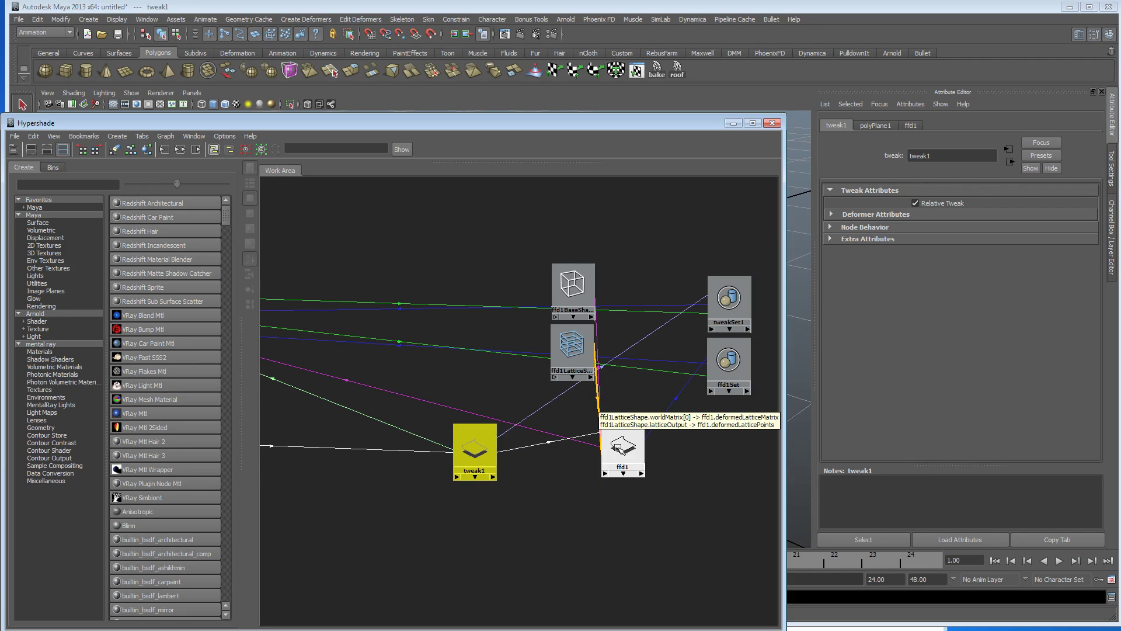
drag(619, 446, 509, 451)
alt+middle_drag(510, 451, 753, 490)
alt+right_drag(753, 490, 633, 488)
alt+middle_drag(633, 488, 555, 488)
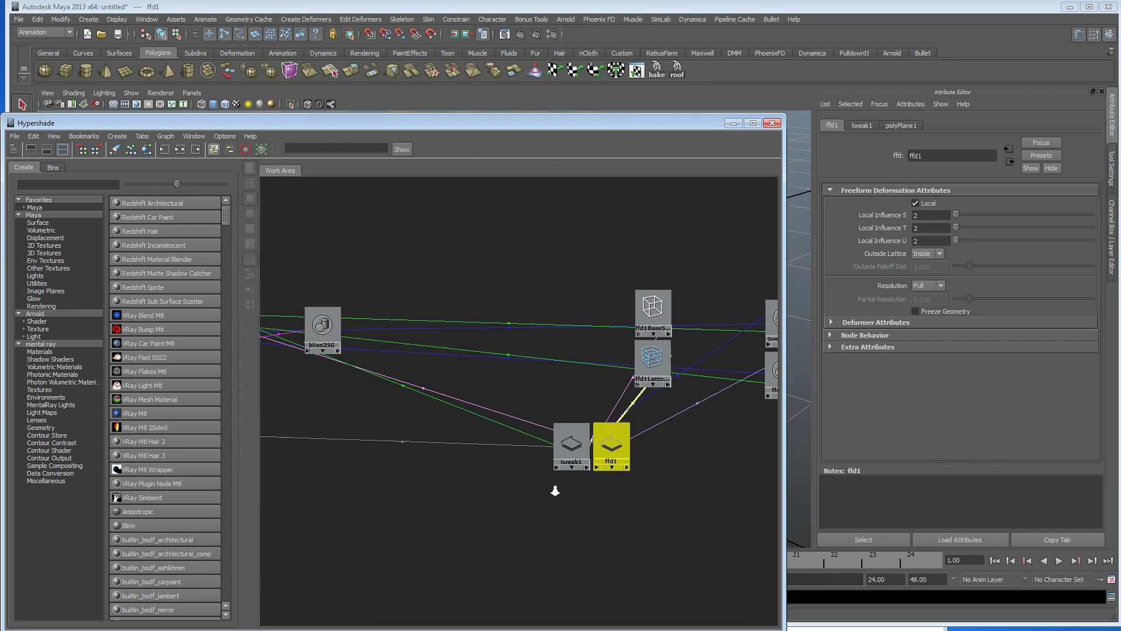
alt+right_drag(556, 489, 662, 504)
shift+click(610, 460)
drag(610, 460, 558, 254)
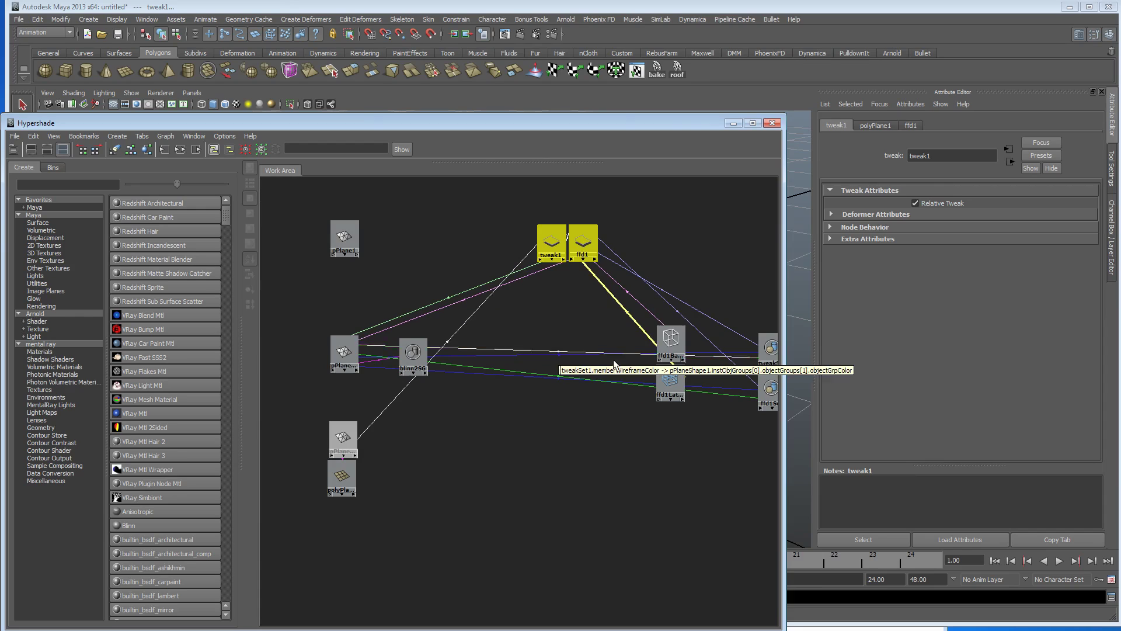
Move the lattice nodes up beside ffd1 with tweakSet1 and ffd1Set beneath them.
click(636, 320)
drag(695, 387, 670, 289)
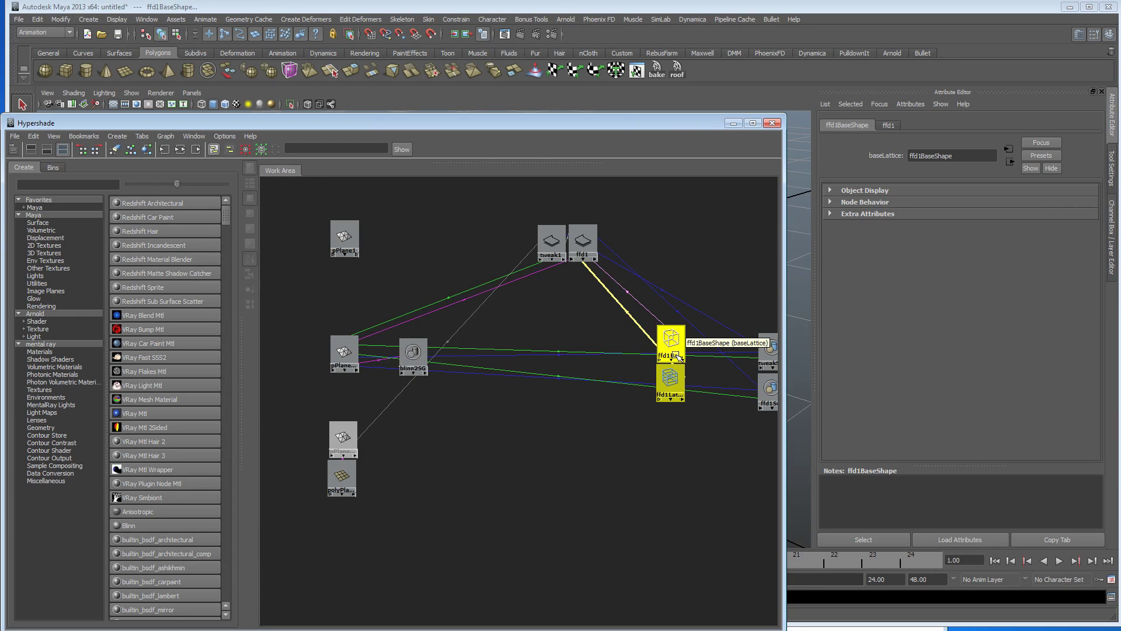
drag(678, 371, 706, 241)
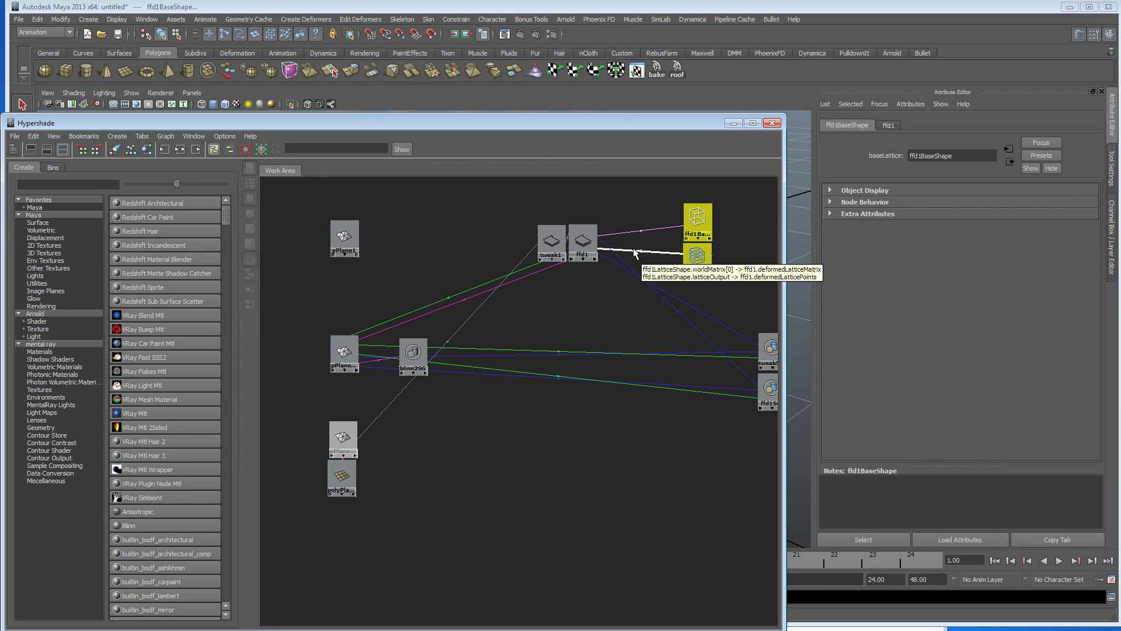
alt+middle_drag(650, 388, 611, 391)
drag(689, 329, 574, 335)
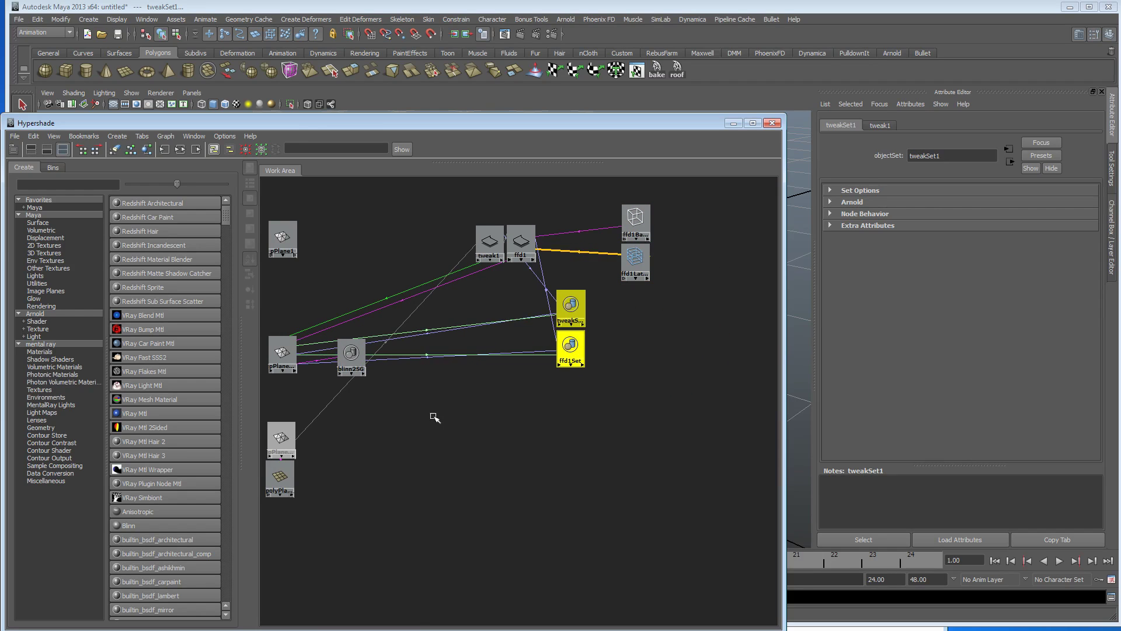
alt+right_drag(435, 416, 520, 464)
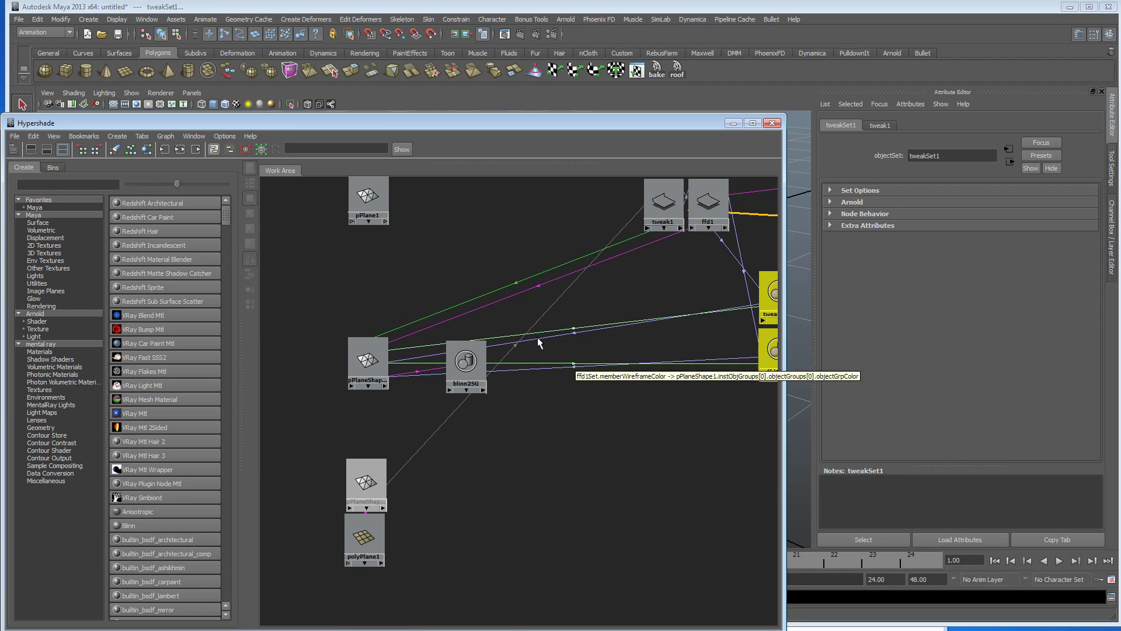
Move pPlaneShape1 to the left and blinn2SG to the right.
alt+right_drag(548, 378, 429, 403)
drag(403, 382, 358, 378)
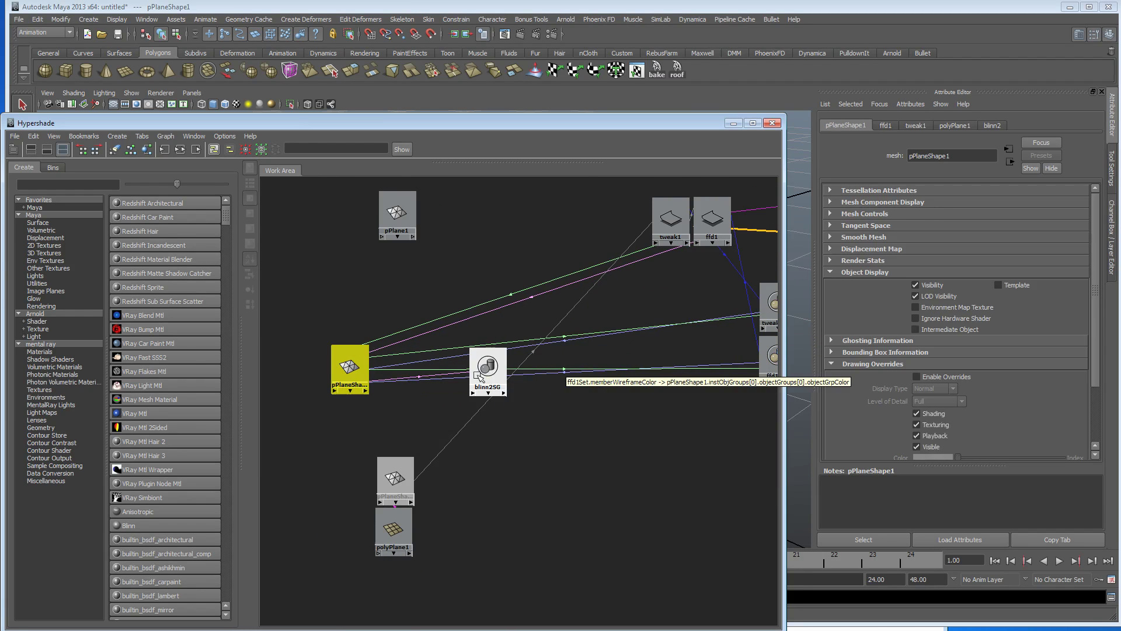
drag(484, 375, 554, 371)
Drag blinn2SG down-right and select its connection from pPlaneShape1.
drag(555, 391, 594, 432)
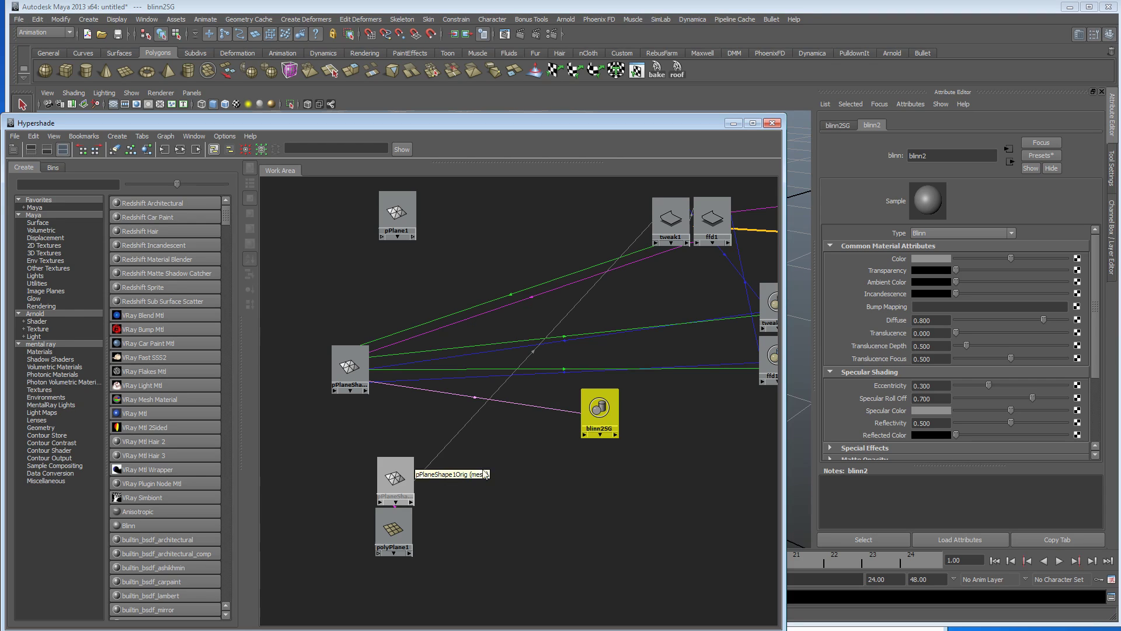
click(469, 396)
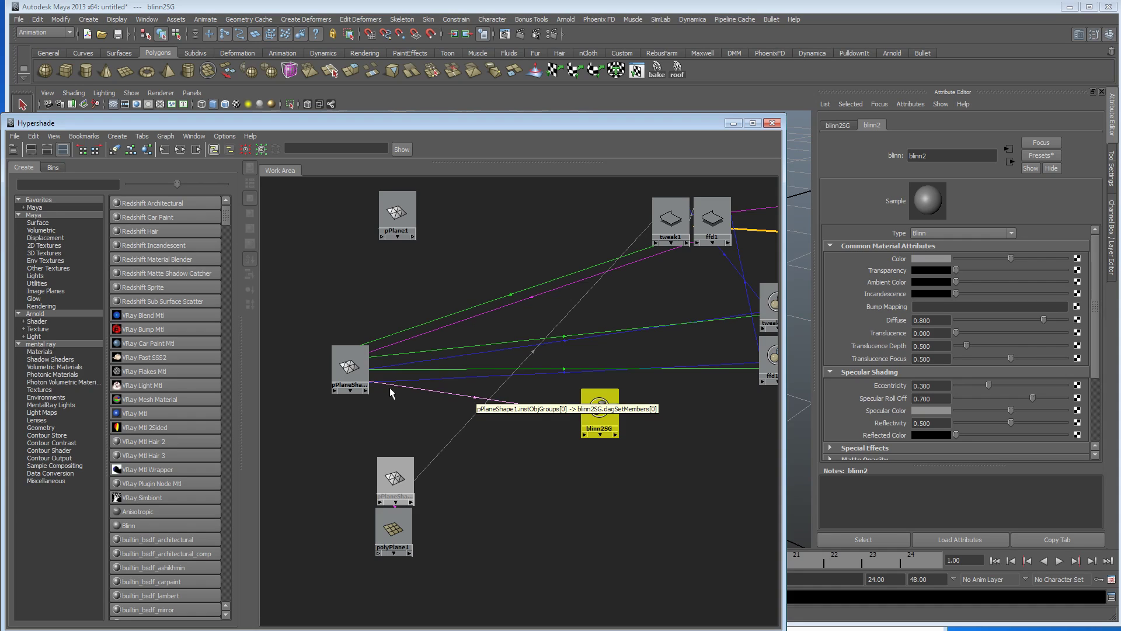
Stack pPlane1 above pPlaneShape1 and place blinn2SG right beside the shape node.
drag(350, 365, 397, 413)
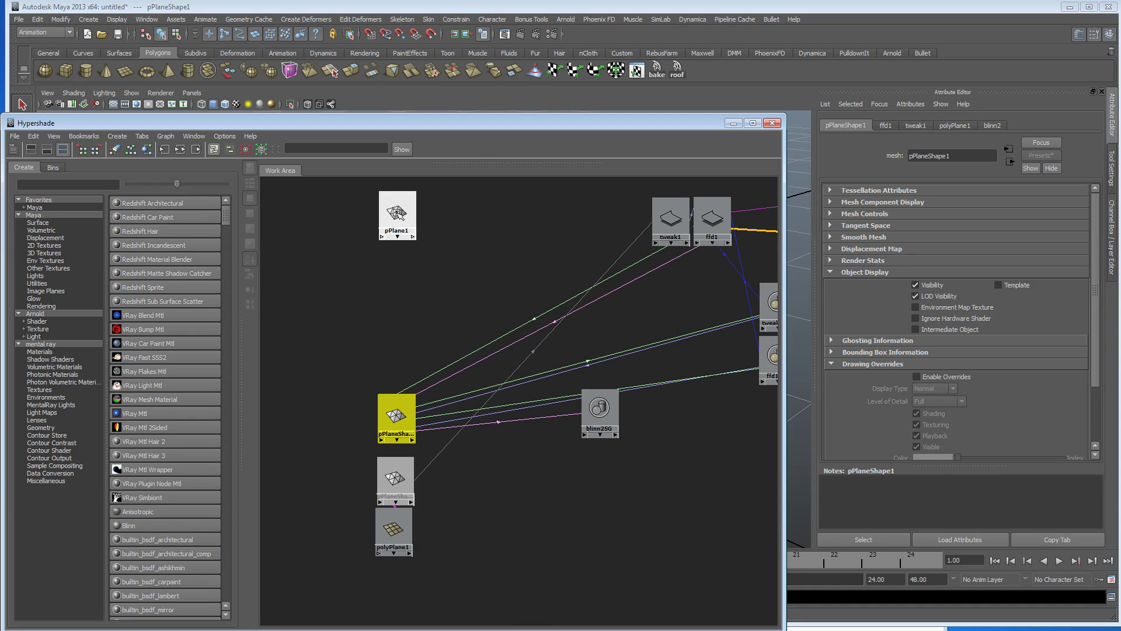
drag(396, 218, 398, 358)
drag(604, 410, 465, 444)
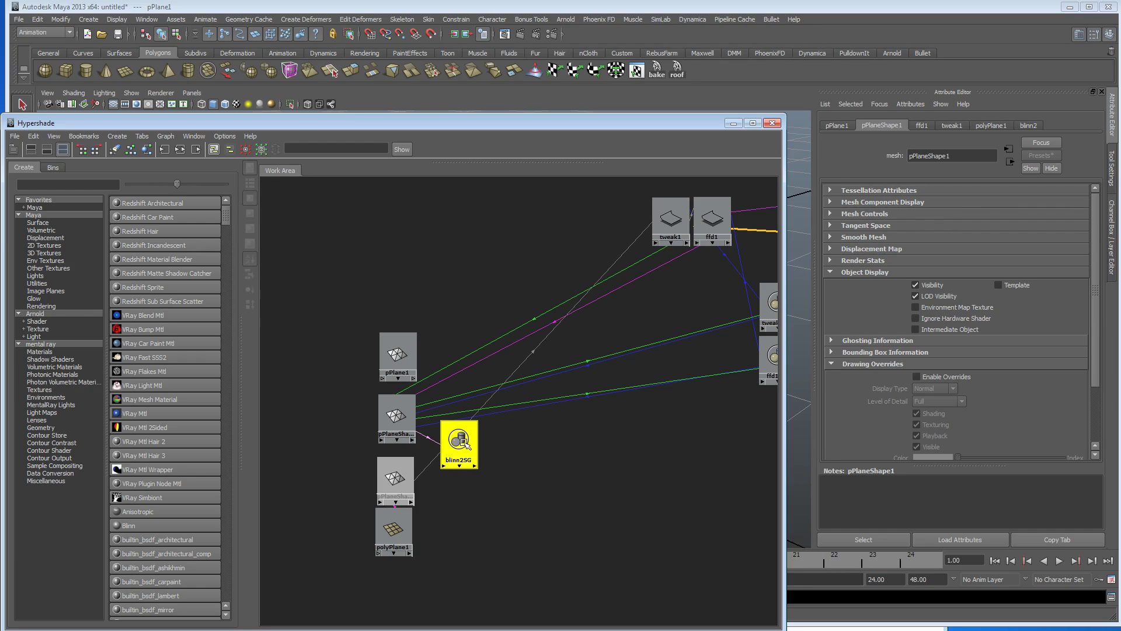
Frame the whole graph and pull both ffd1 lattice nodes left, closer to tweak1 and ffd1.
alt+middle_drag(654, 444, 563, 446)
alt+right_drag(563, 446, 513, 445)
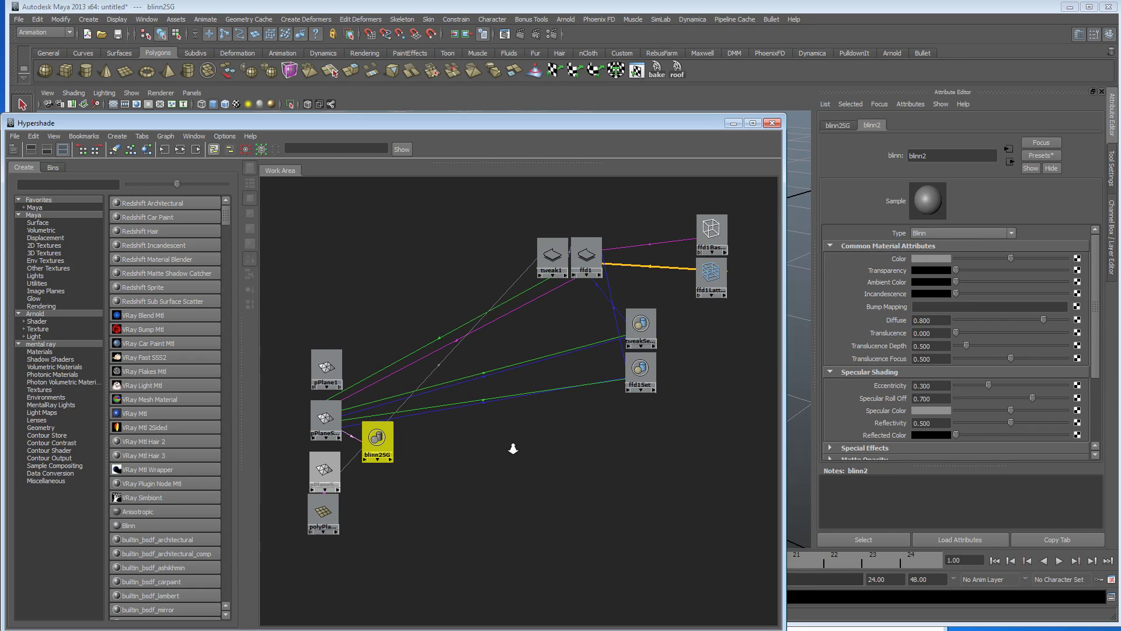
alt+middle_drag(513, 445, 545, 444)
drag(700, 212, 656, 282)
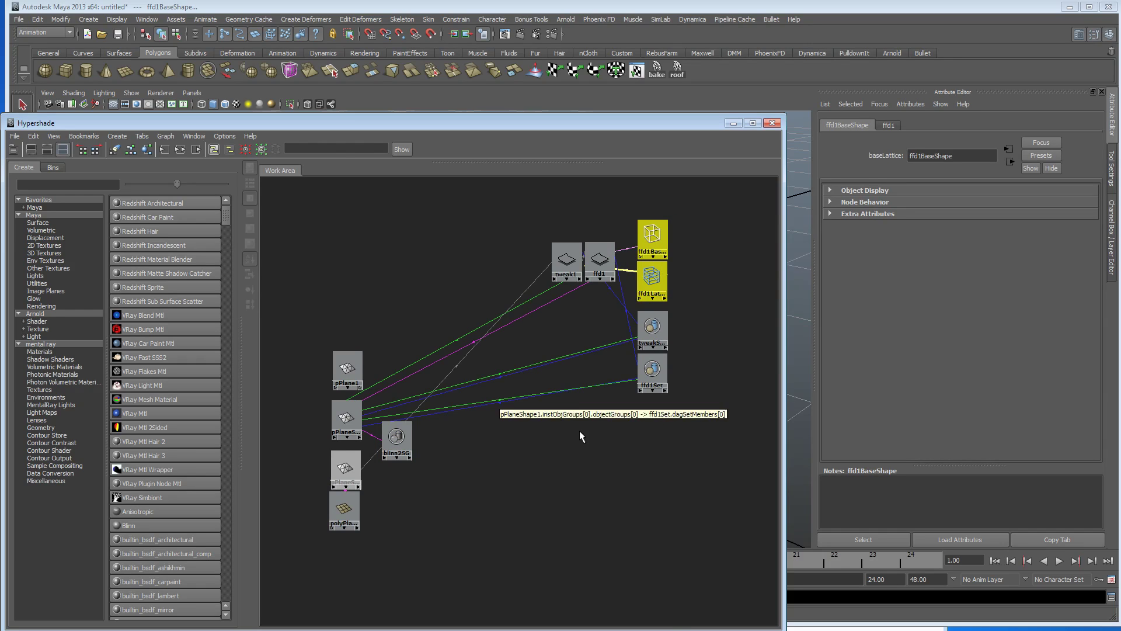
alt+middle_drag(579, 431, 579, 438)
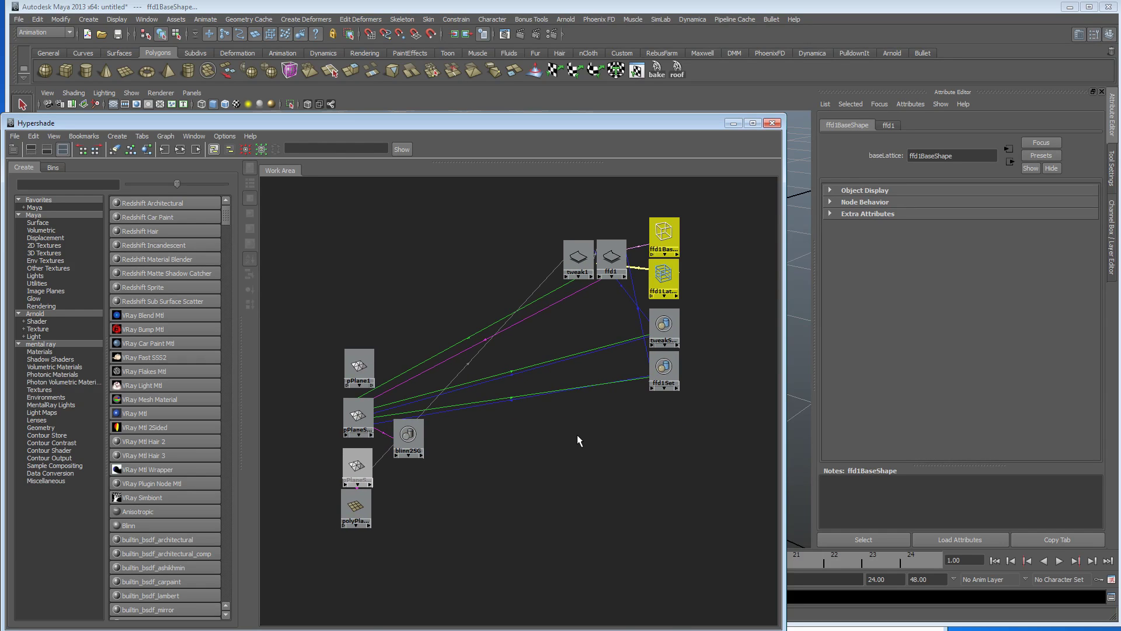